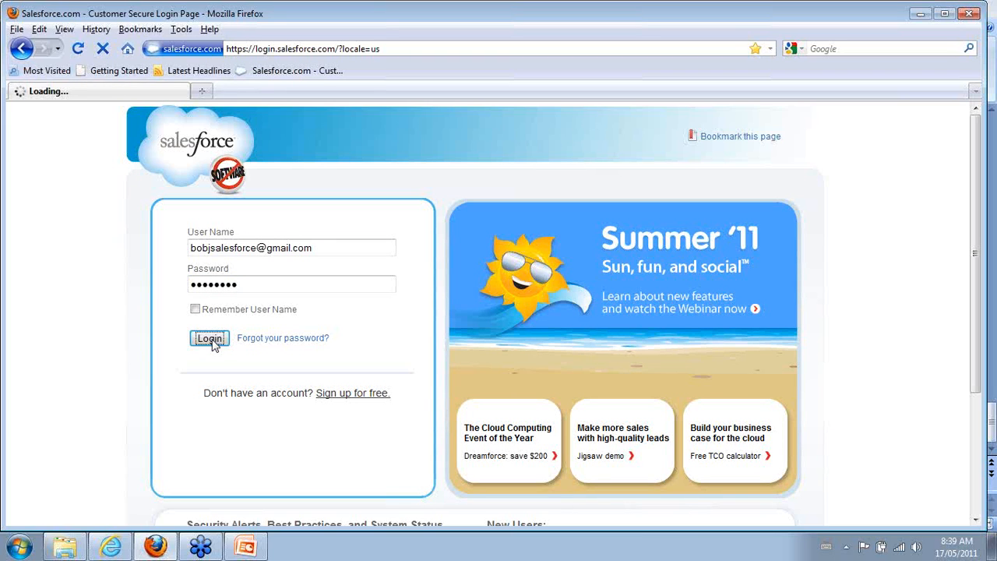
Step: Enter the account password and log in to Salesforce
{"action": "type", "text": "••••••••"}
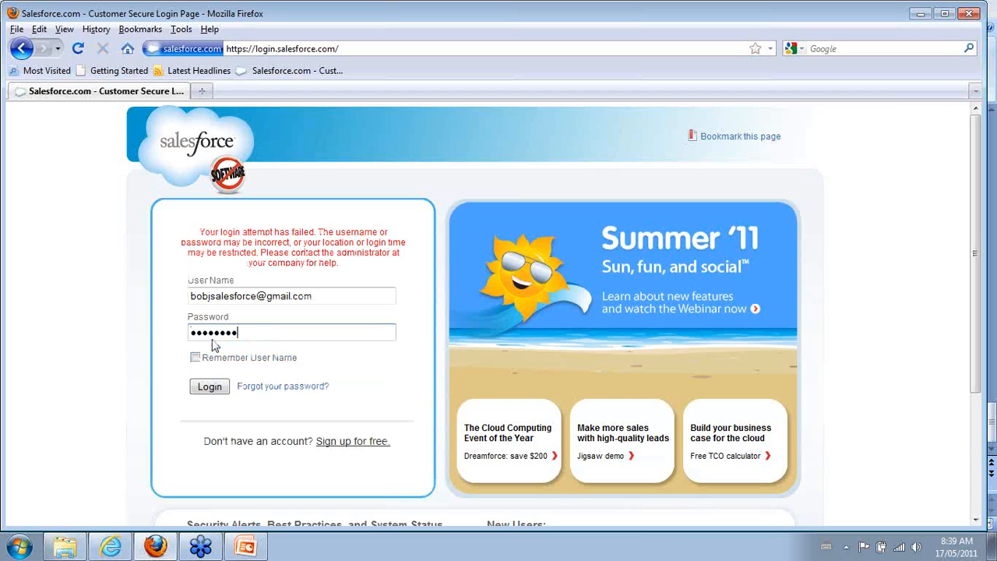
{"action": "left_click", "coordinate": [212, 393]}
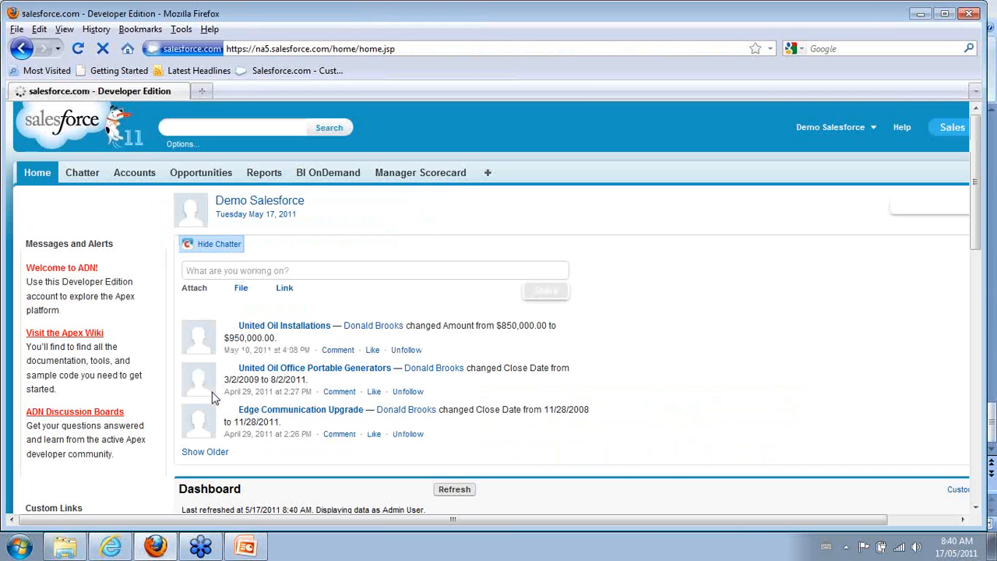
Step: Filter the Product Sales by Region map on the home dashboard to Product 1 and inspect individual countries' monthly sales
{"action": "left_click", "coordinate": [975, 507]}
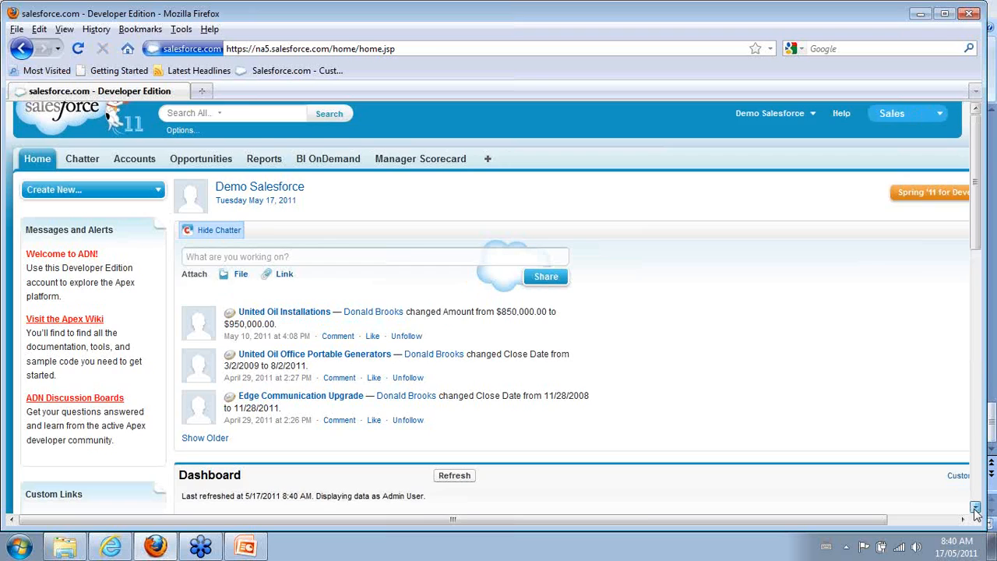
{"action": "left_click", "coordinate": [975, 507]}
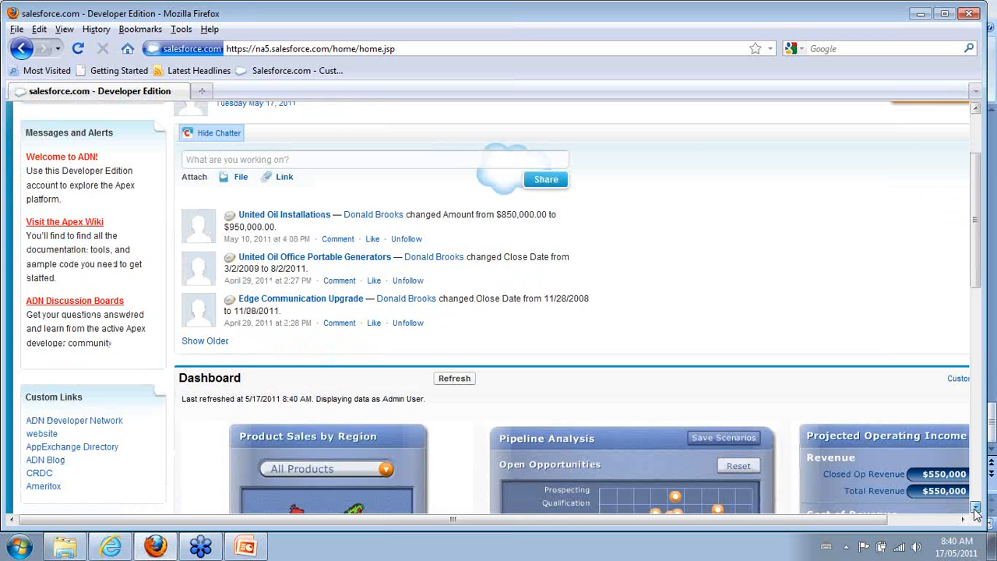
{"action": "left_click", "coordinate": [975, 508]}
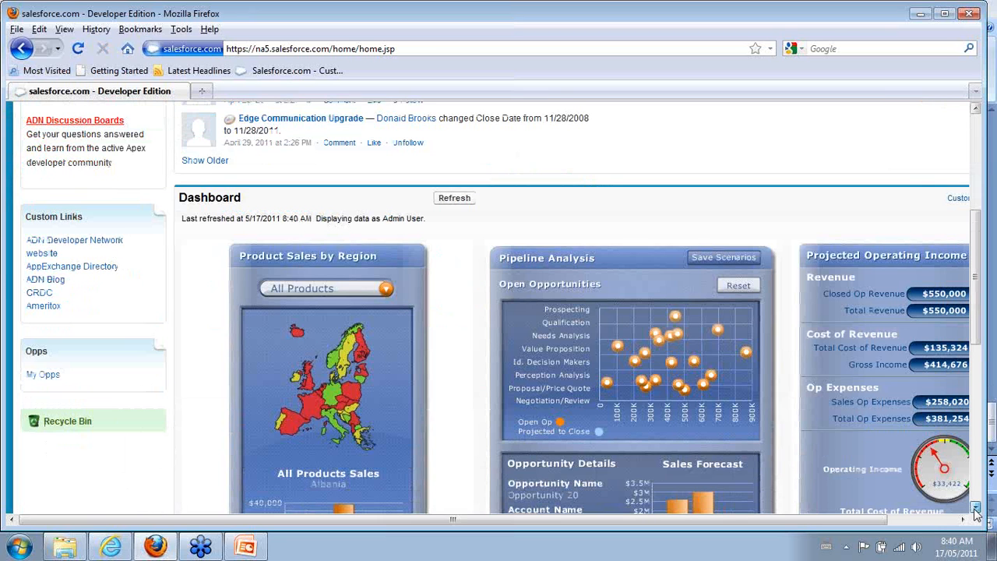
{"action": "left_click", "coordinate": [975, 508]}
{"action": "left_click", "coordinate": [963, 520]}
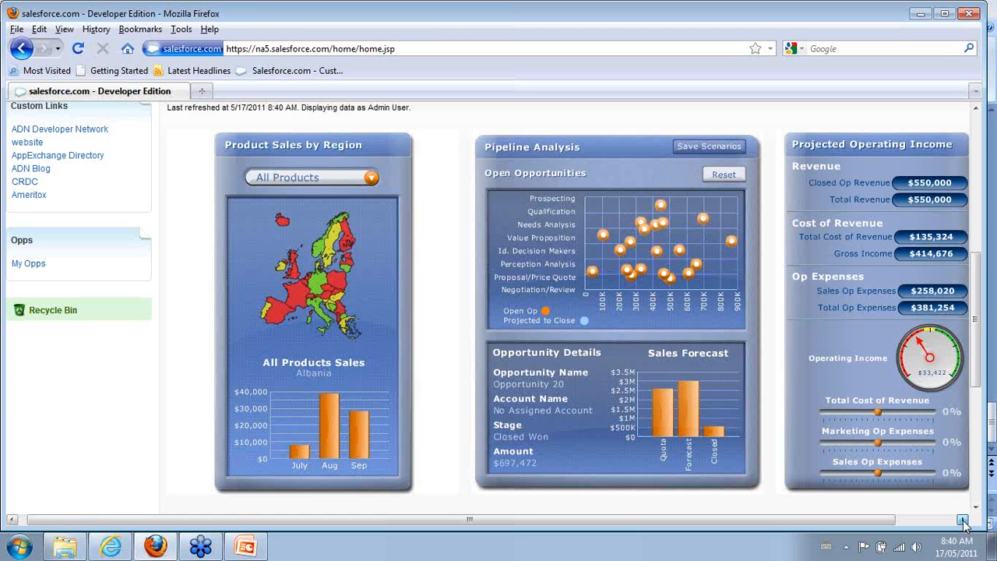
{"action": "left_click", "coordinate": [964, 519]}
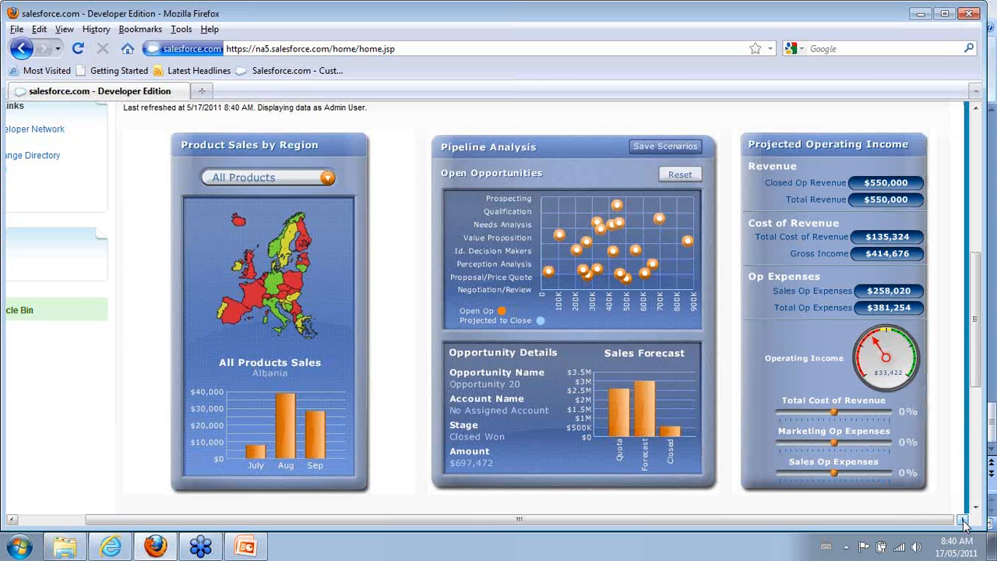
{"action": "left_click", "coordinate": [328, 179]}
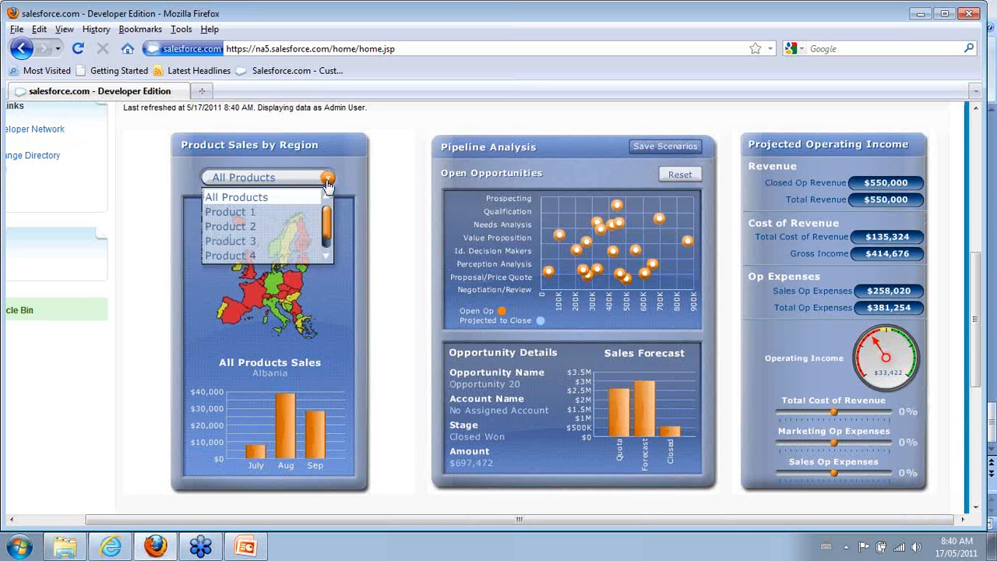
{"action": "left_click", "coordinate": [295, 215]}
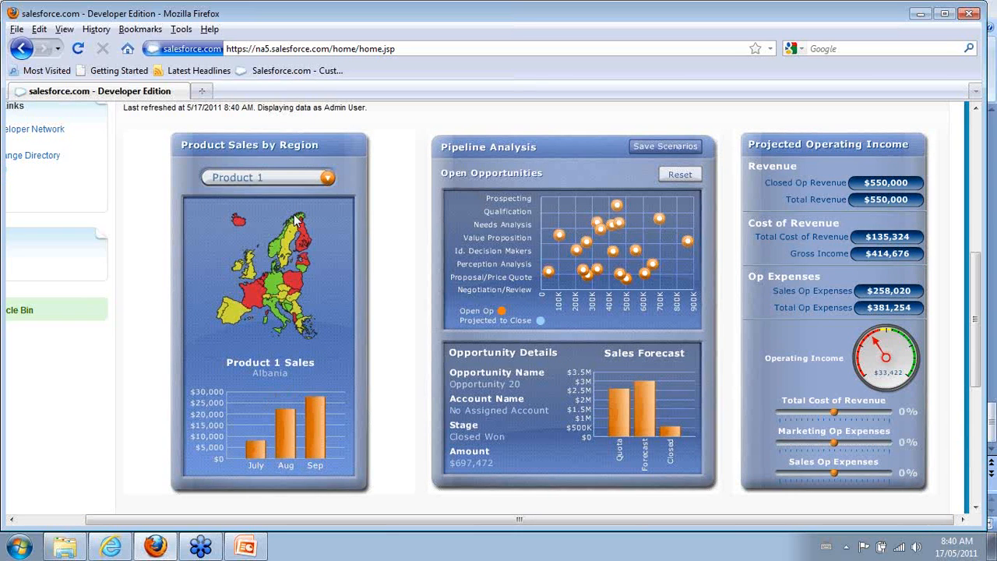
{"action": "mouse_move", "coordinate": [265, 296]}
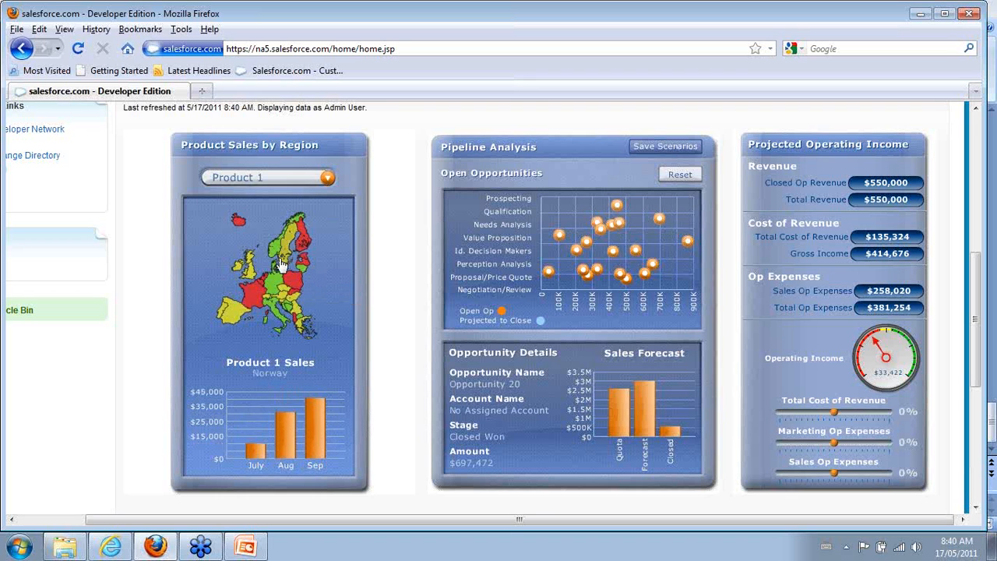
Step: Inspect three open opportunities in the Pipeline Analysis chart, ending with the Perception Analysis one between 600K and 700K
{"action": "left_click", "coordinate": [588, 245]}
{"action": "left_click", "coordinate": [621, 273]}
{"action": "left_click", "coordinate": [651, 266]}
Step: Set Marketing Op Expenses to 45% and Total Cost of Revenue to -24% in the Projected Operating Income panel
{"action": "left_click_drag", "start_coordinate": [838, 416], "coordinate": [860, 443]}
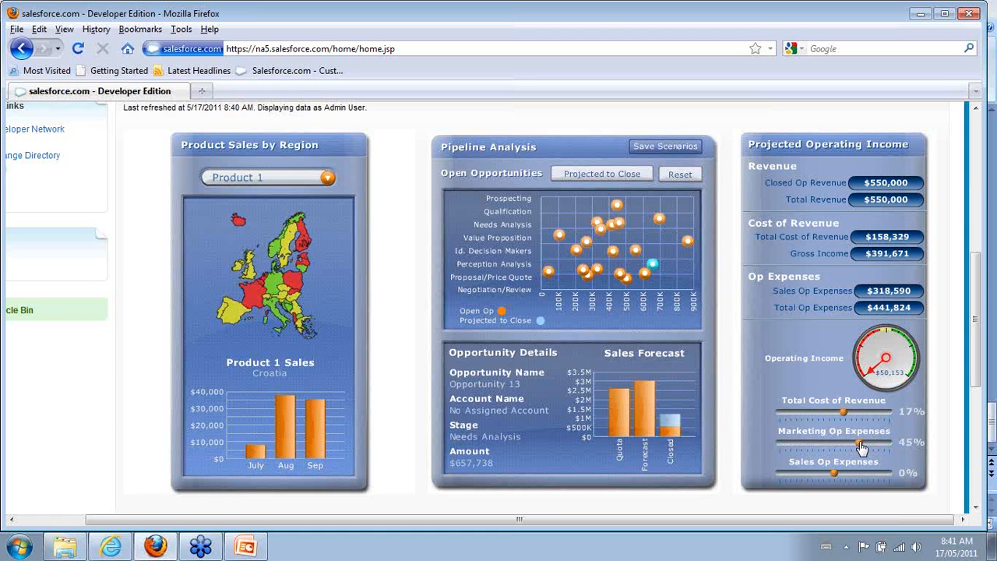
{"action": "left_click_drag", "start_coordinate": [842, 412], "coordinate": [820, 412]}
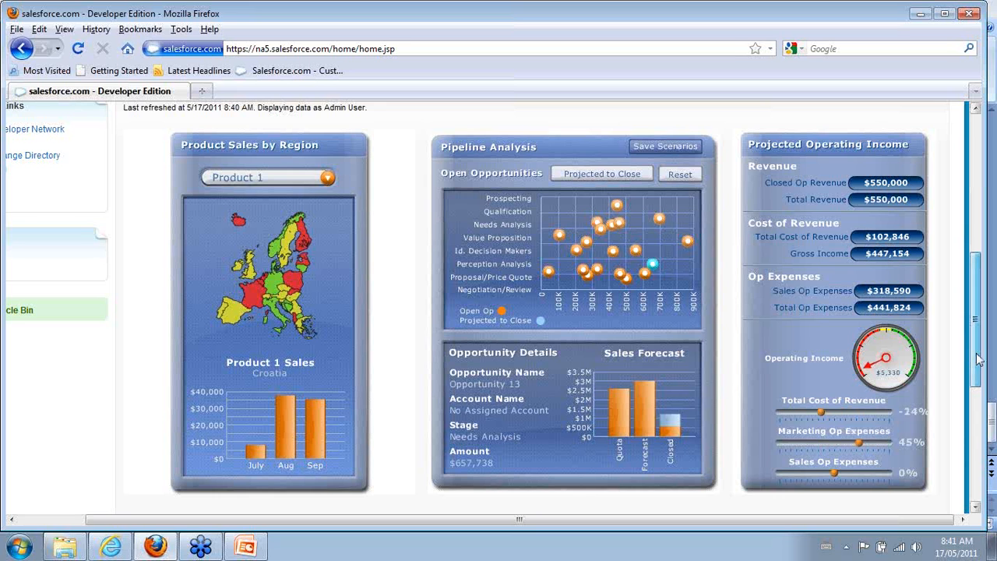
Step: Open the Manager Scorecard and view three account managers' figures in turn, ending with the second-to-last manager in the list
{"action": "left_click_drag", "start_coordinate": [977, 354], "coordinate": [980, 222]}
{"action": "left_click", "coordinate": [392, 177]}
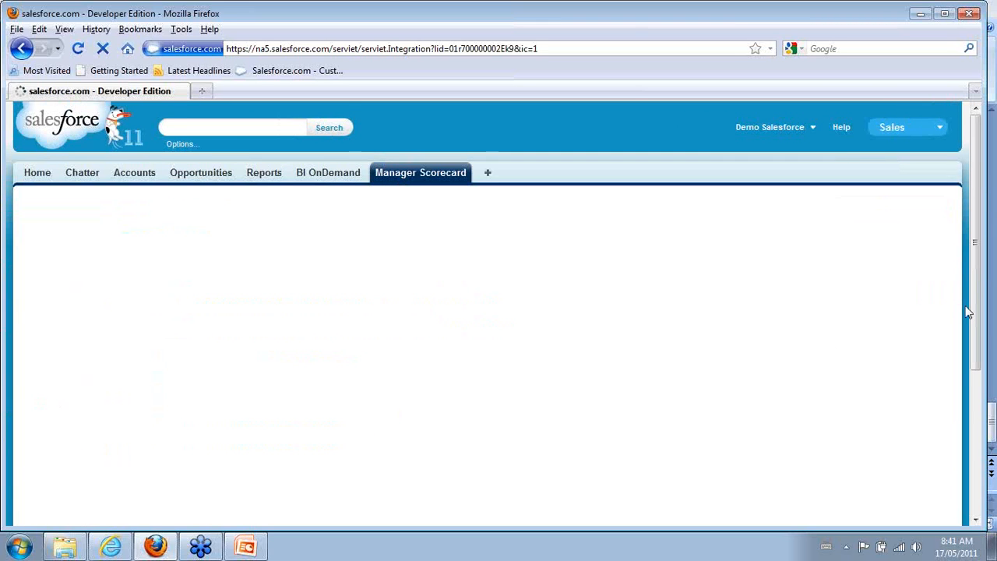
{"action": "left_click_drag", "start_coordinate": [975, 311], "coordinate": [980, 352]}
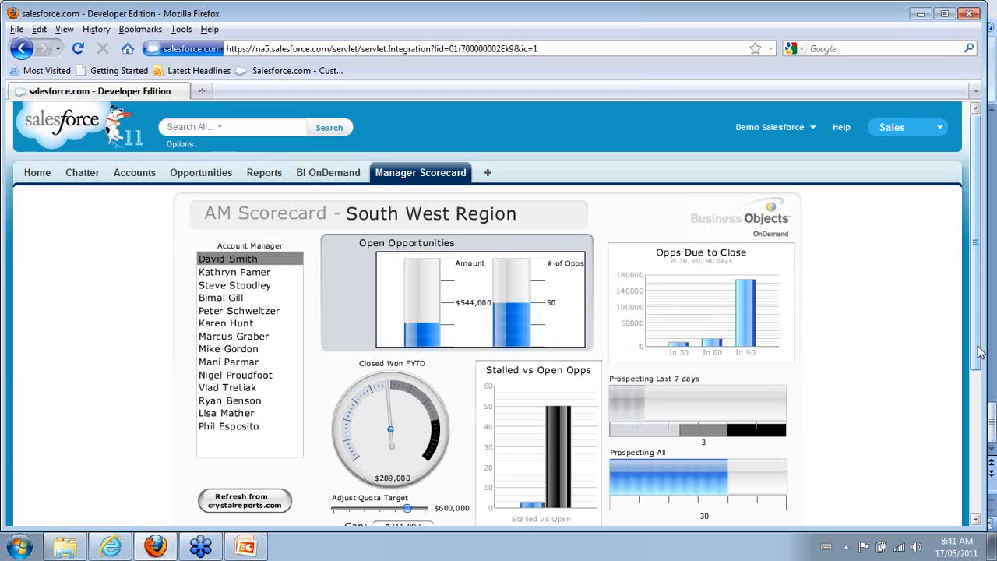
{"action": "left_click_drag", "start_coordinate": [978, 346], "coordinate": [979, 407]}
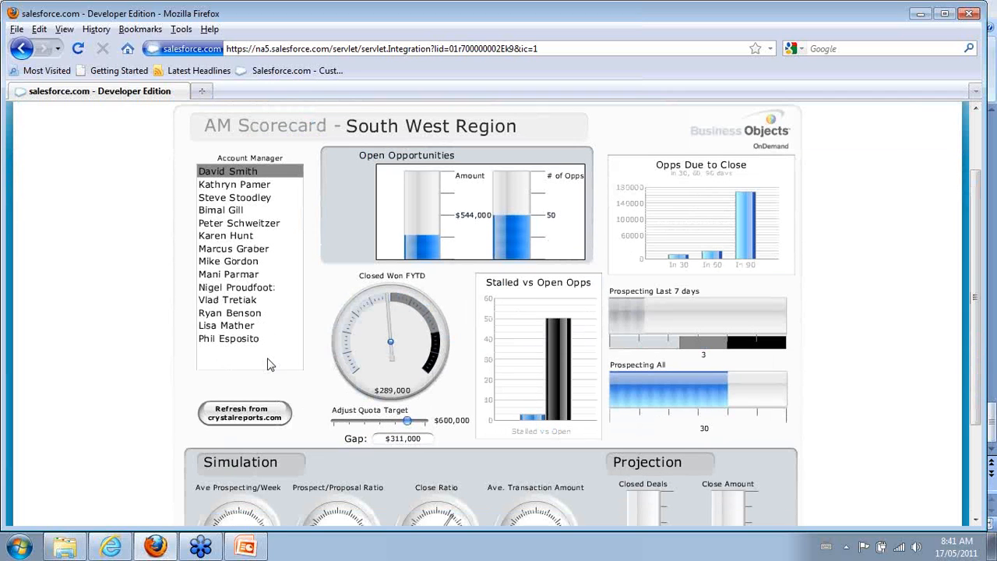
{"action": "left_click", "coordinate": [232, 248]}
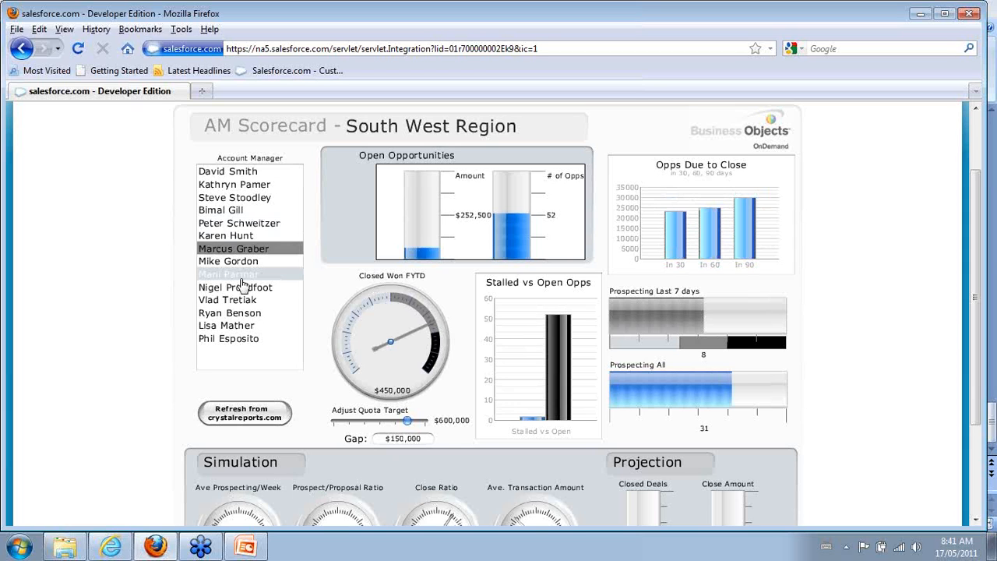
{"action": "left_click", "coordinate": [244, 313]}
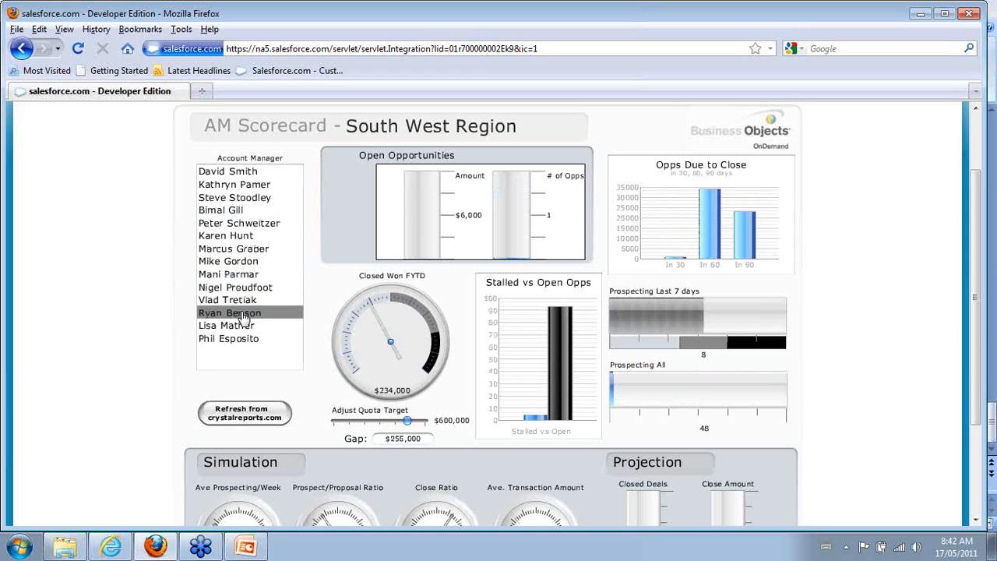
{"action": "left_click", "coordinate": [242, 325]}
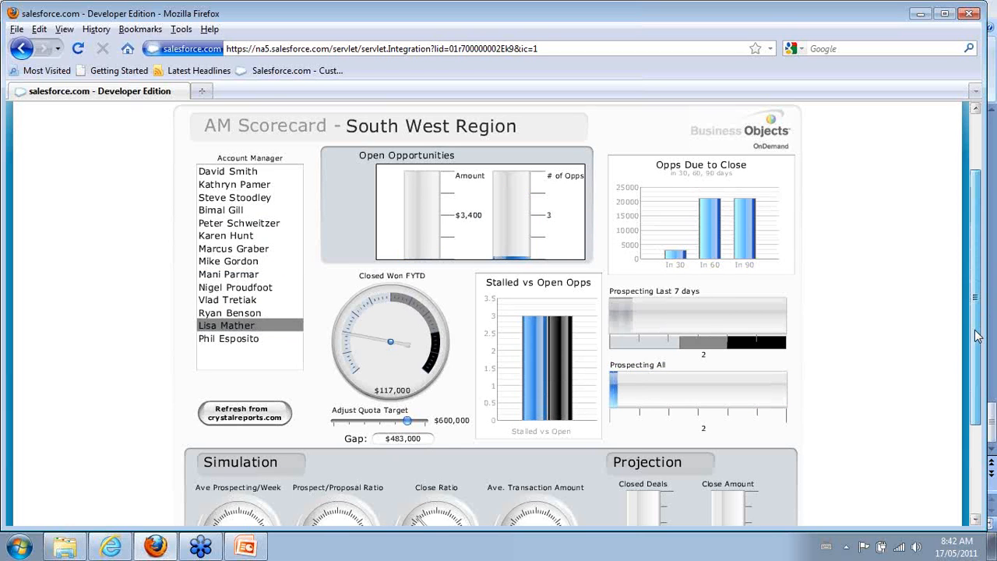
Step: Simulate an Ave Prospecting/Week of 7.6 and an Ave. Transaction Amount of $7,634 for the selected manager
{"action": "left_click_drag", "start_coordinate": [975, 331], "coordinate": [978, 398]}
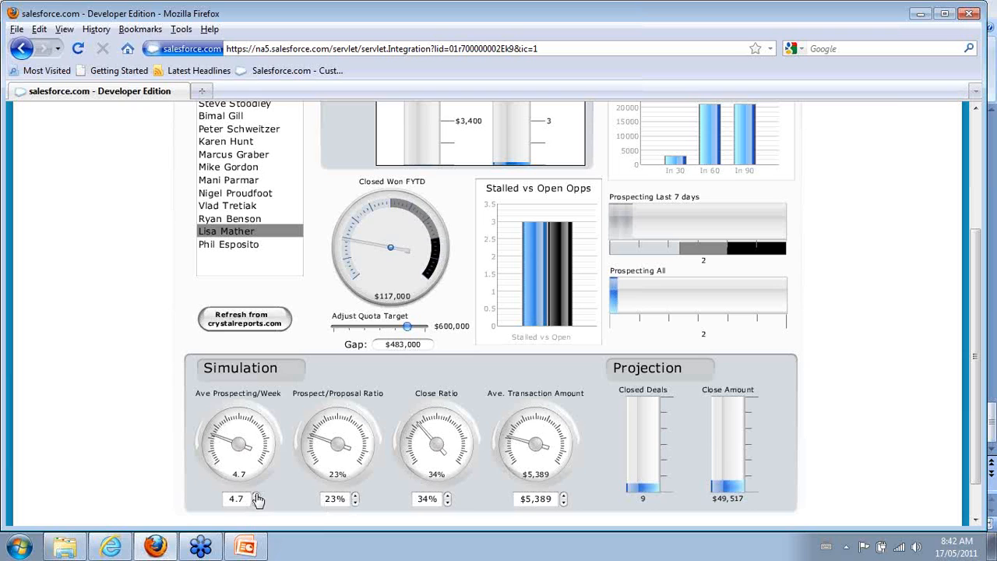
{"action": "left_click_drag", "start_coordinate": [258, 496], "coordinate": [257, 498]}
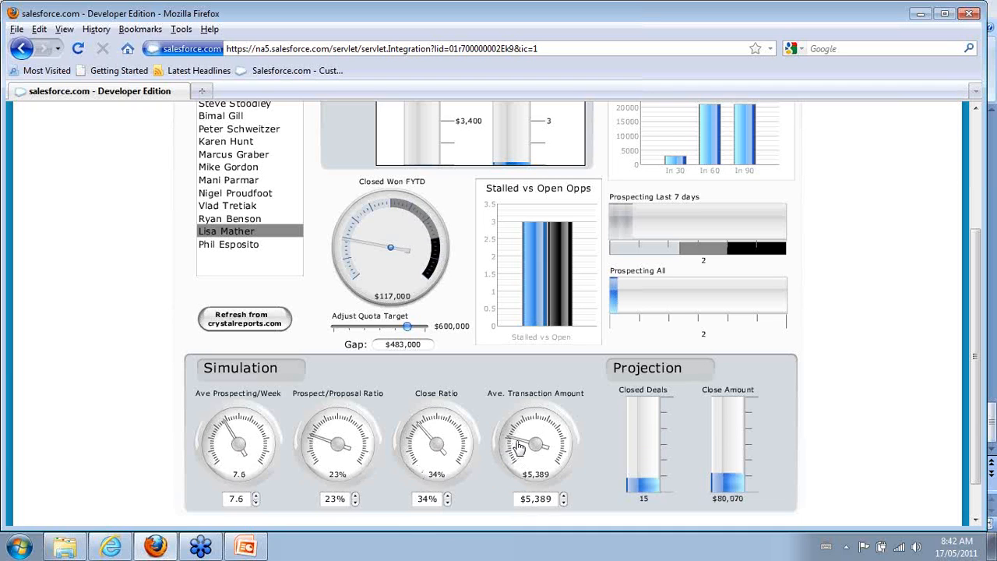
{"action": "left_click_drag", "start_coordinate": [519, 446], "coordinate": [521, 432]}
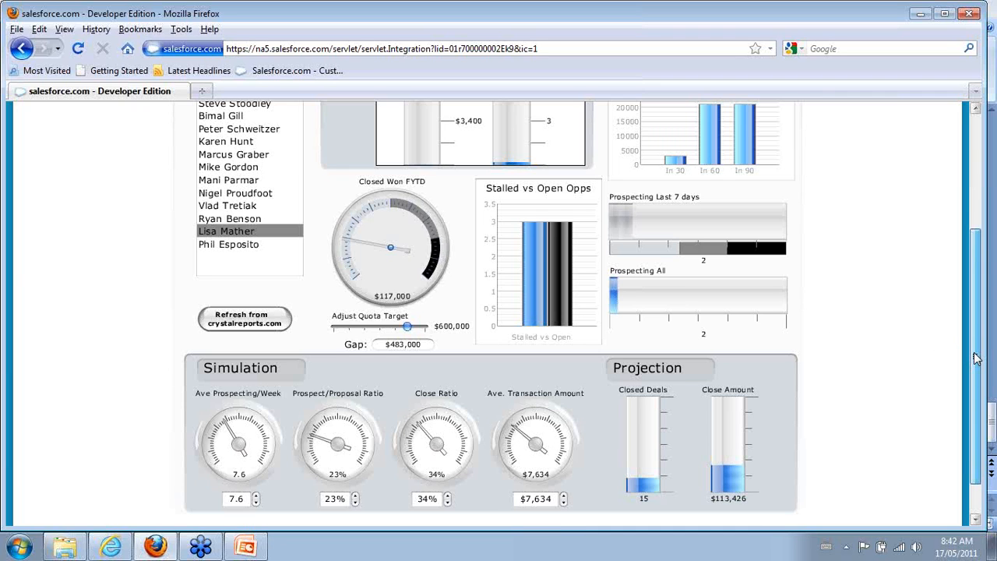
Step: Open the United Oil and Gas Corp account and bring its custom report links into view
{"action": "left_click_drag", "start_coordinate": [977, 358], "coordinate": [324, 251]}
{"action": "left_click", "coordinate": [128, 169]}
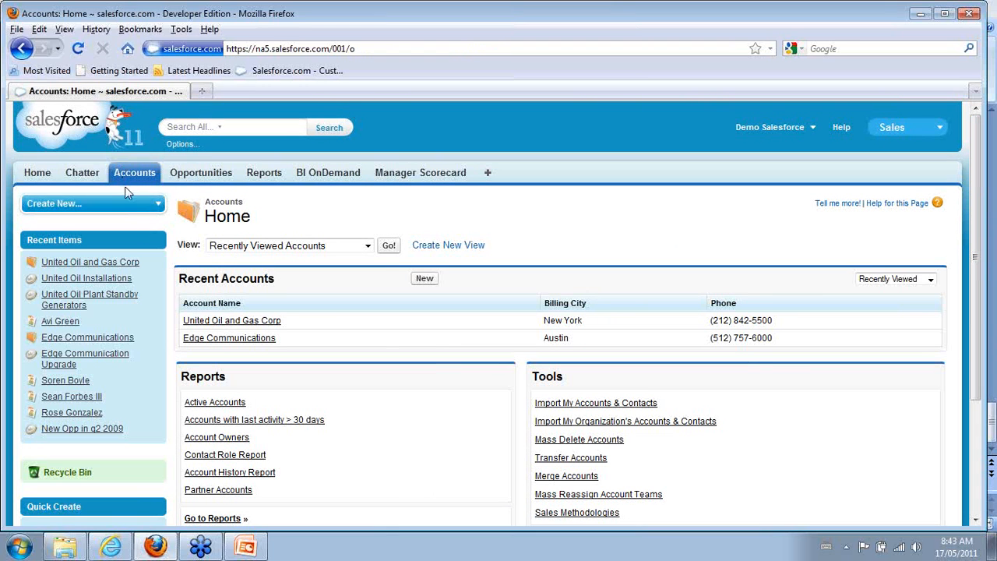
{"action": "left_click", "coordinate": [231, 322]}
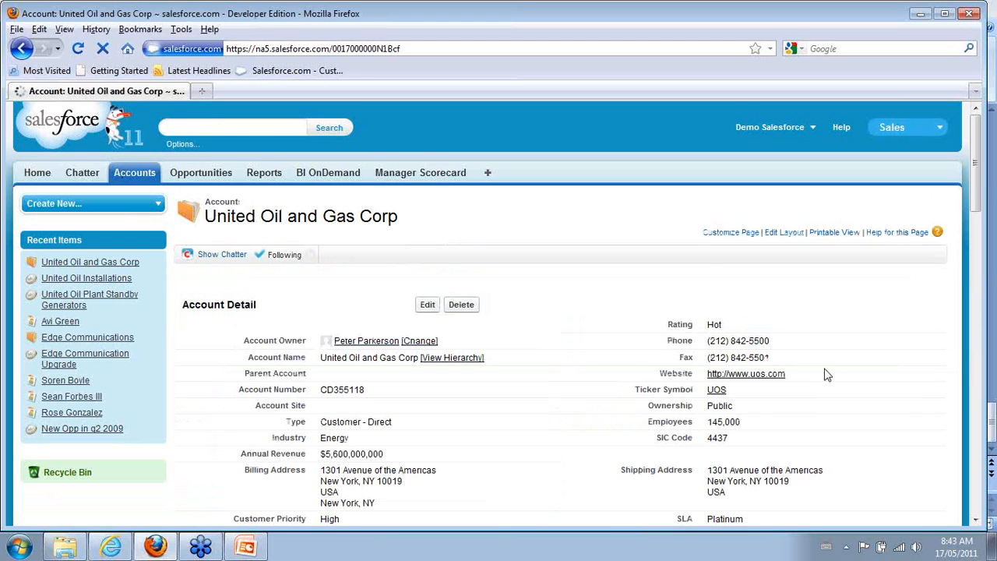
{"action": "scroll", "coordinate": [827, 375], "scroll_direction": "down", "scroll_amount": 1}
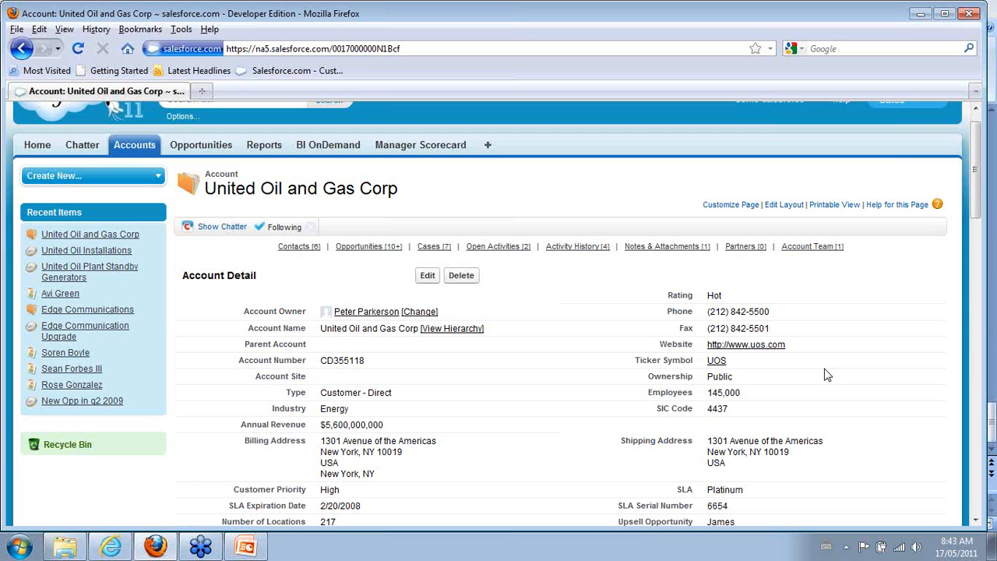
{"action": "scroll", "coordinate": [828, 375], "scroll_direction": "down", "scroll_amount": 3}
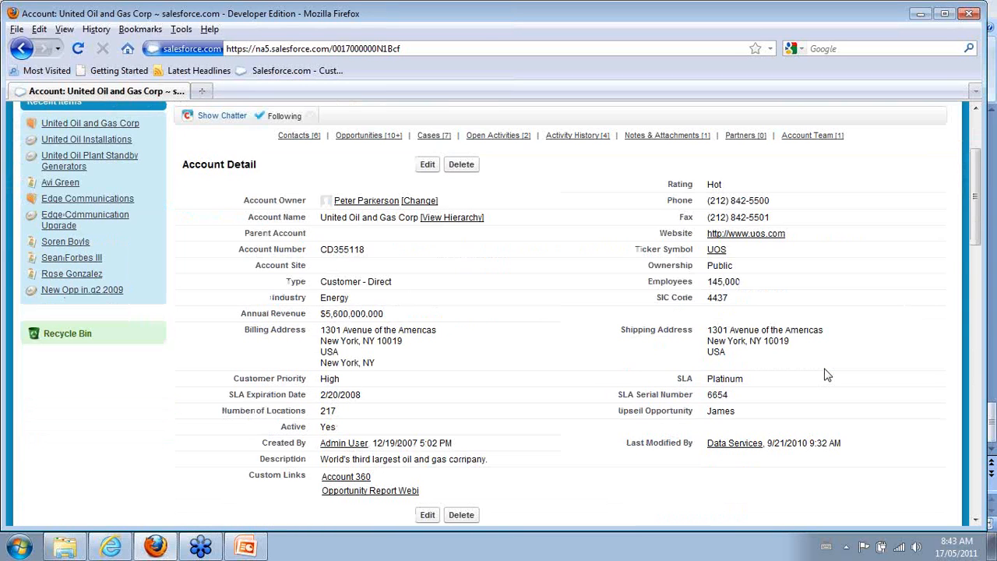
{"action": "scroll", "coordinate": [828, 375], "scroll_direction": "down", "scroll_amount": 2}
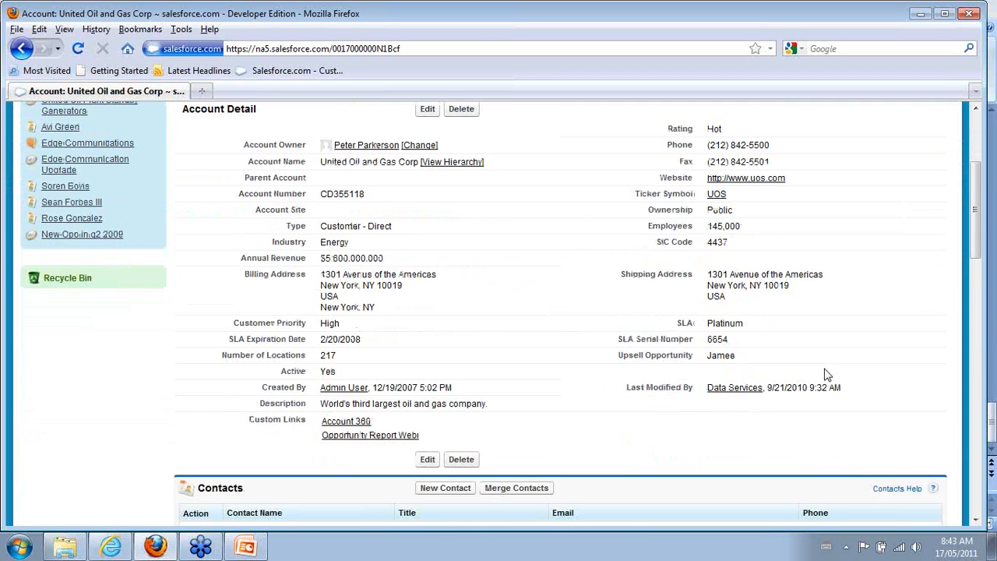
{"action": "scroll", "coordinate": [827, 375], "scroll_direction": "down", "scroll_amount": 1}
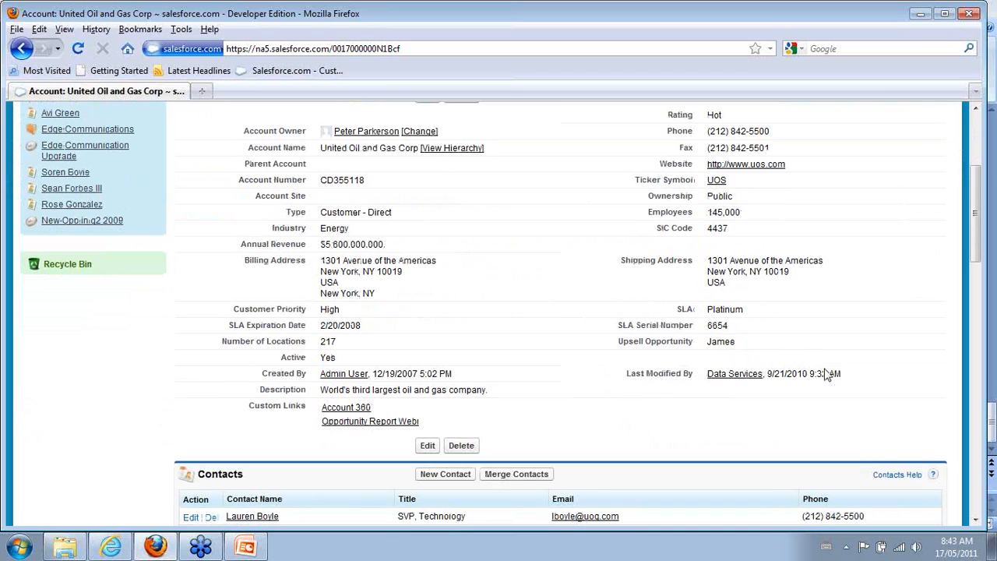
Step: Try to open the account's Account 360 report with the database logon left blank, and close the report window
{"action": "left_click", "coordinate": [363, 410]}
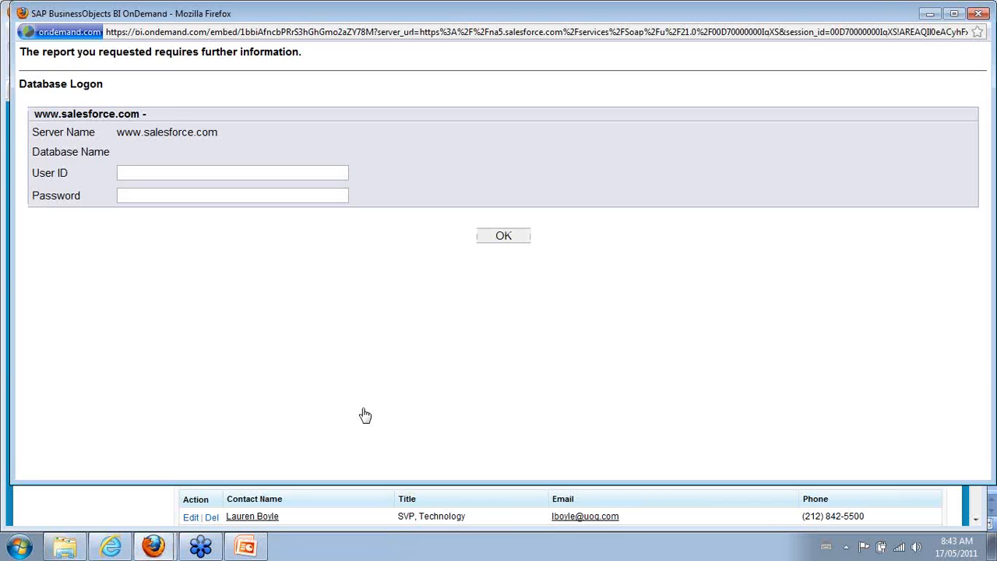
{"action": "type", "text": "bob"}
{"action": "key", "text": "BackSpace"}
{"action": "key", "text": "BackSpace"}
{"action": "key", "text": "BackSpace"}
{"action": "left_click", "coordinate": [515, 239]}
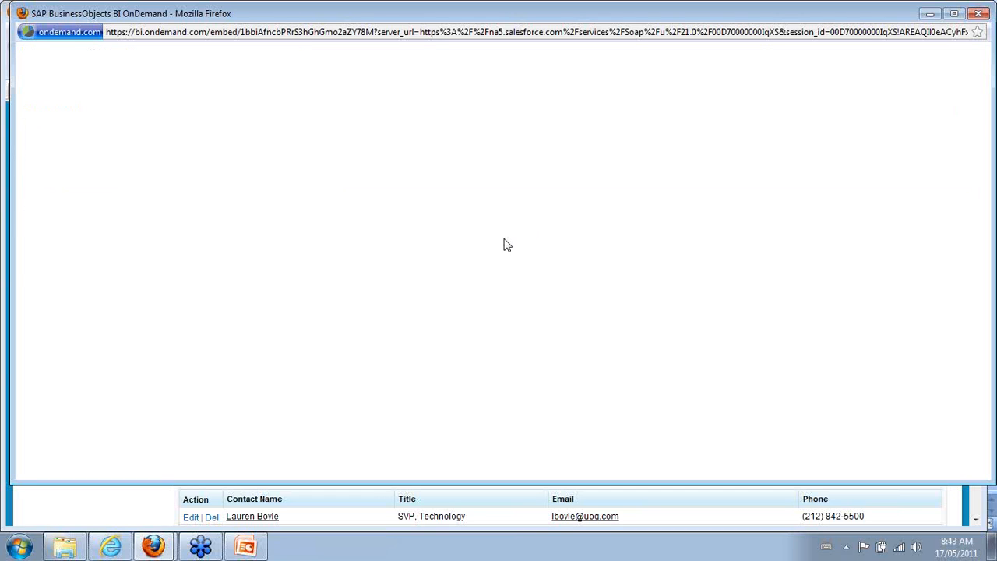
{"action": "left_click", "coordinate": [978, 15]}
{"action": "right_click", "coordinate": [360, 407]}
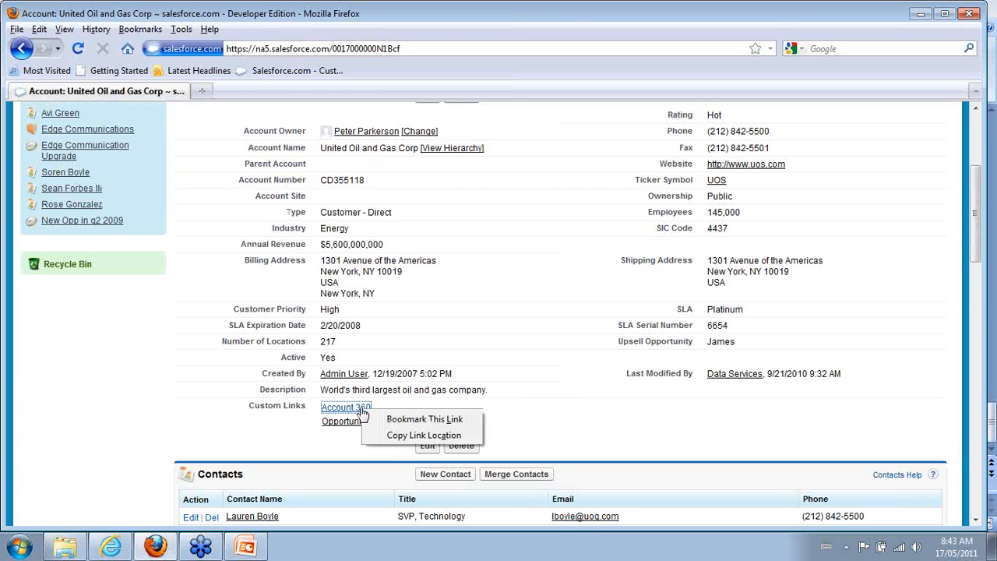
{"action": "left_click", "coordinate": [350, 392]}
Step: Open the account's Opportunity Report Webi, review its pipeline by stage, and close the report window
{"action": "left_click", "coordinate": [378, 426]}
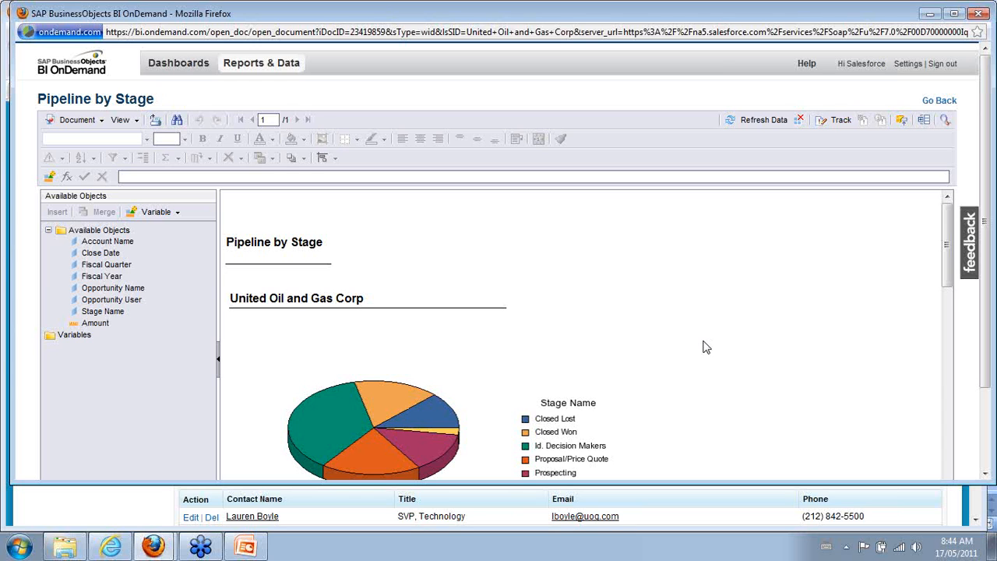
{"action": "left_click_drag", "start_coordinate": [948, 274], "coordinate": [929, 237]}
{"action": "left_click", "coordinate": [976, 15]}
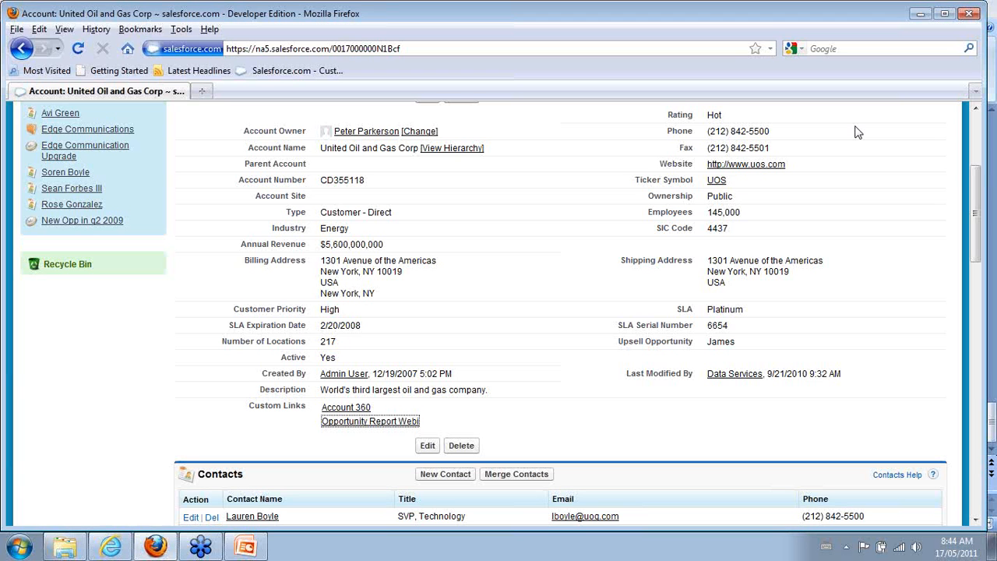
Step: Open BI OnDemand inside Salesforce and show the Datasets folder under My Stuff
{"action": "left_click_drag", "start_coordinate": [977, 258], "coordinate": [977, 194]}
{"action": "left_click", "coordinate": [319, 173]}
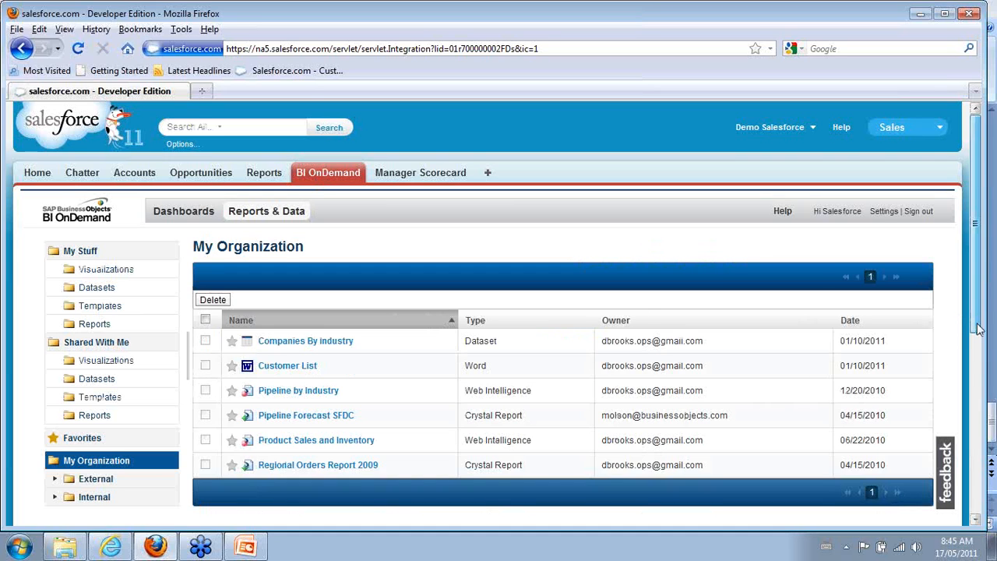
{"action": "scroll", "coordinate": [979, 327], "scroll_direction": "down", "scroll_amount": 2}
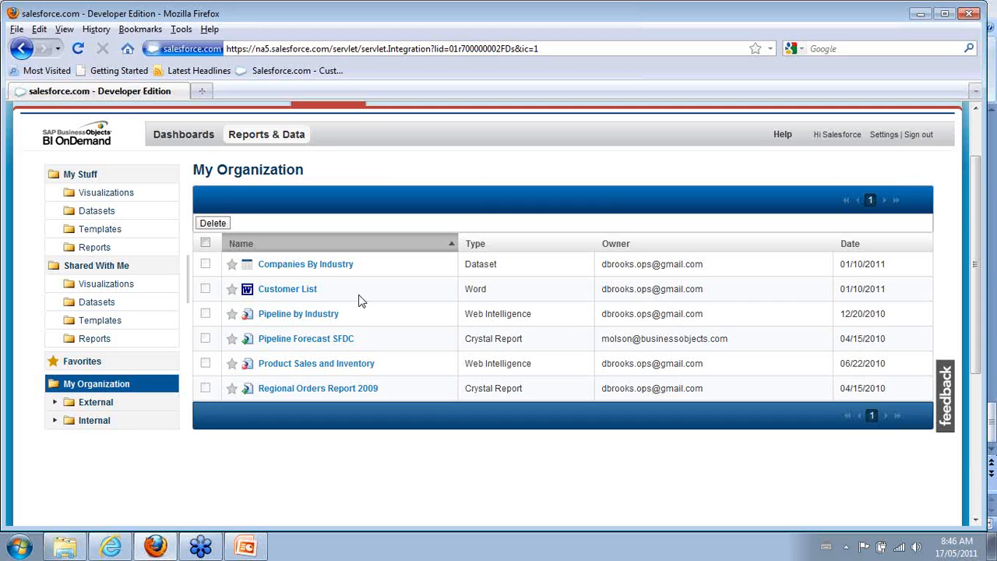
{"action": "left_click", "coordinate": [96, 210]}
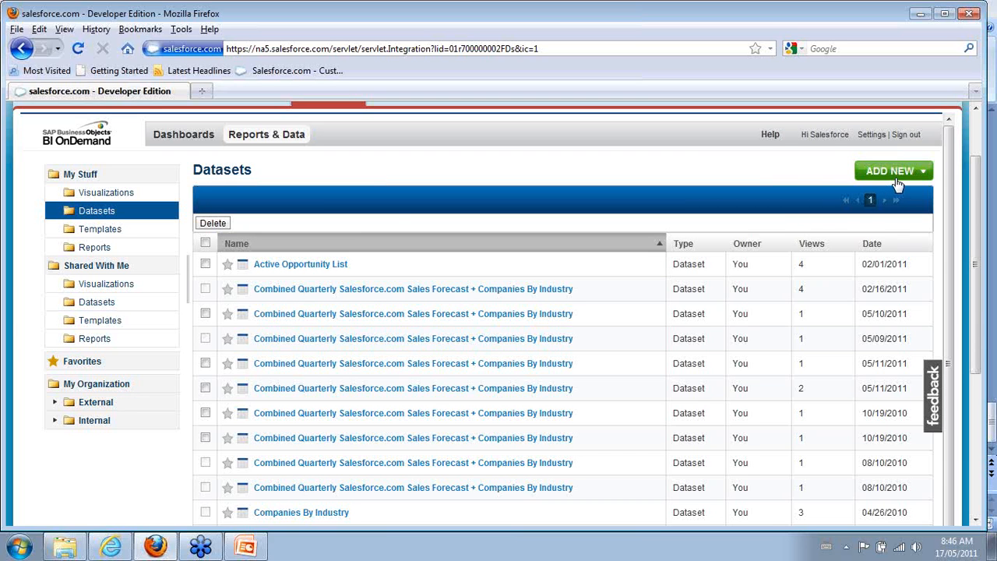
Step: Start adding a new dataset by importing it from Salesforce
{"action": "left_click", "coordinate": [891, 175]}
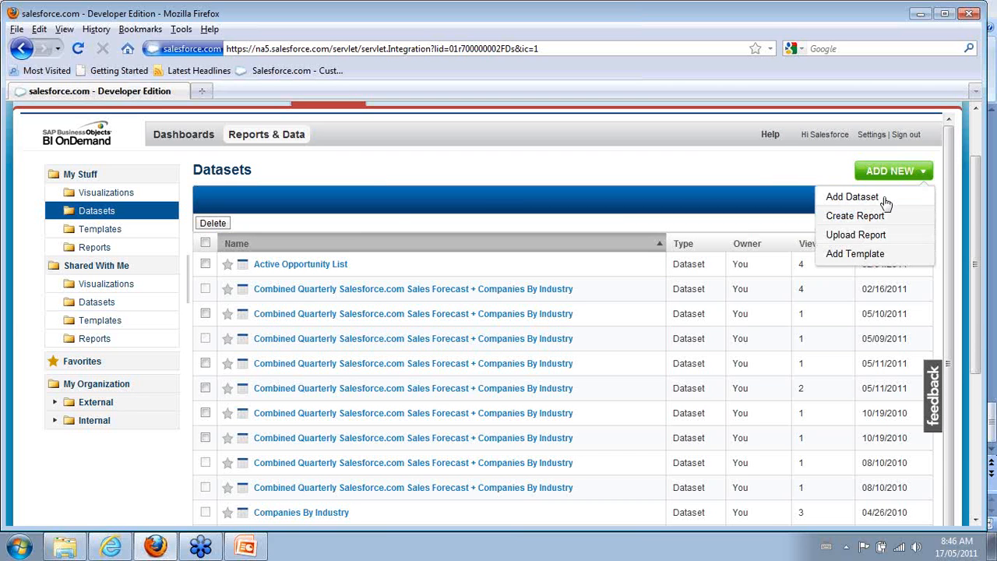
{"action": "left_click", "coordinate": [884, 202]}
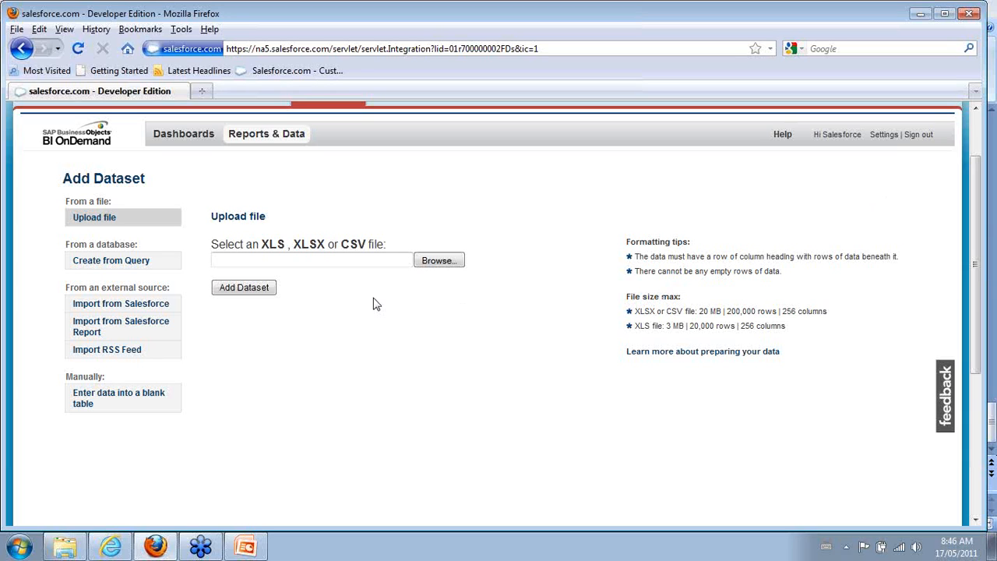
{"action": "left_click", "coordinate": [151, 313]}
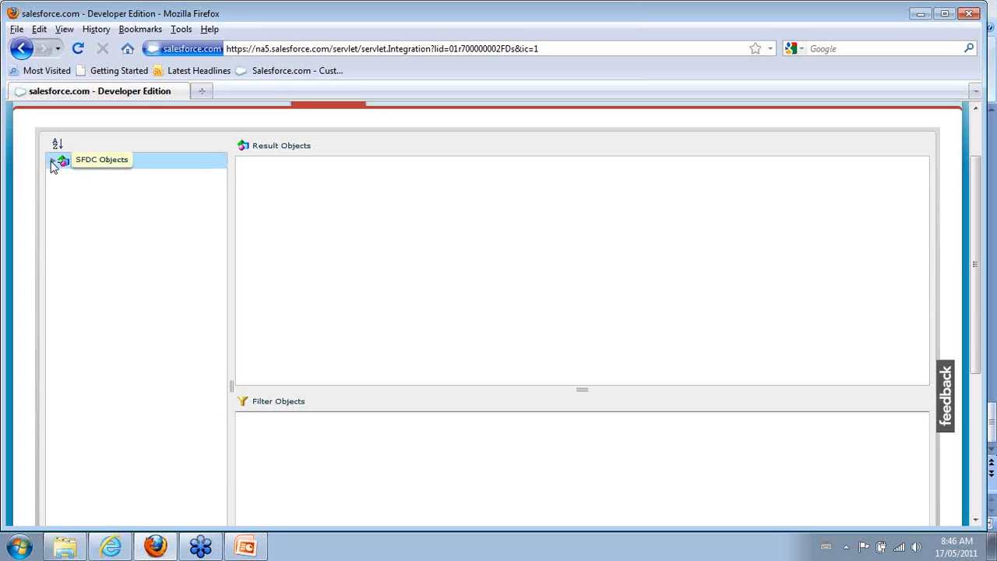
Step: Browse the SFDC Objects tree, including the Account object's related objects and fields, and cancel the Salesforce import
{"action": "left_click", "coordinate": [52, 160]}
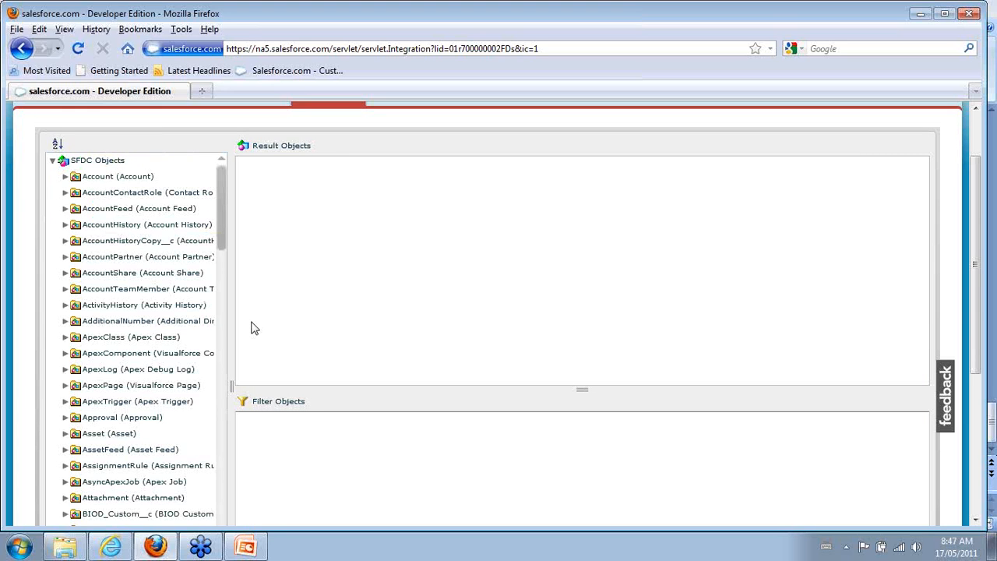
{"action": "left_click_drag", "start_coordinate": [224, 240], "coordinate": [222, 168]}
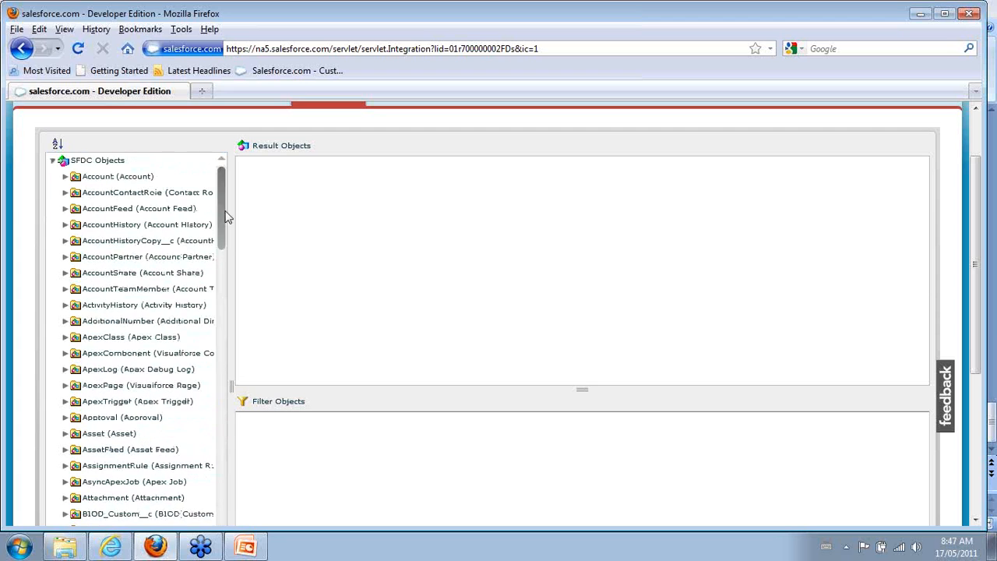
{"action": "left_click", "coordinate": [66, 176]}
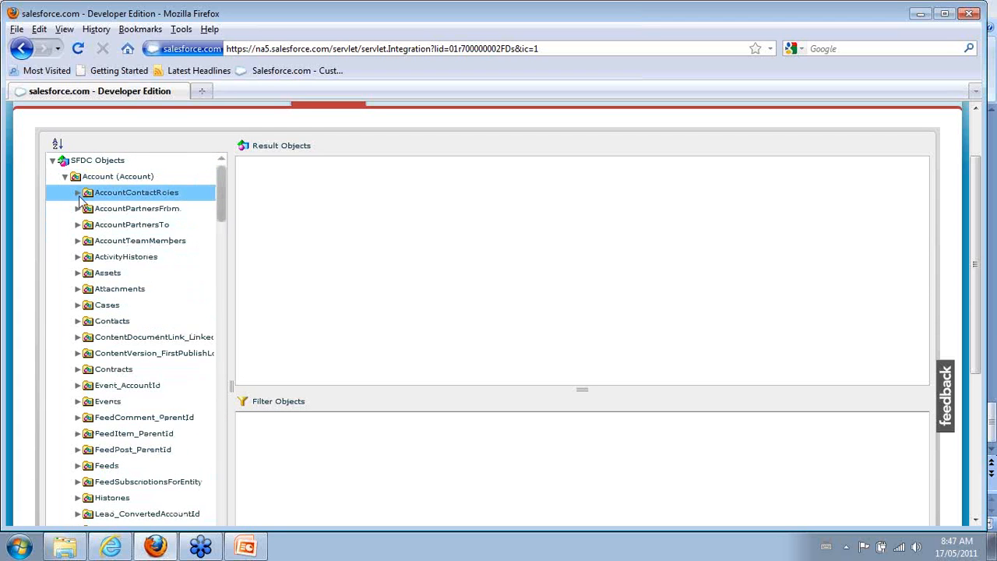
{"action": "left_click", "coordinate": [78, 194]}
{"action": "left_click", "coordinate": [83, 384]}
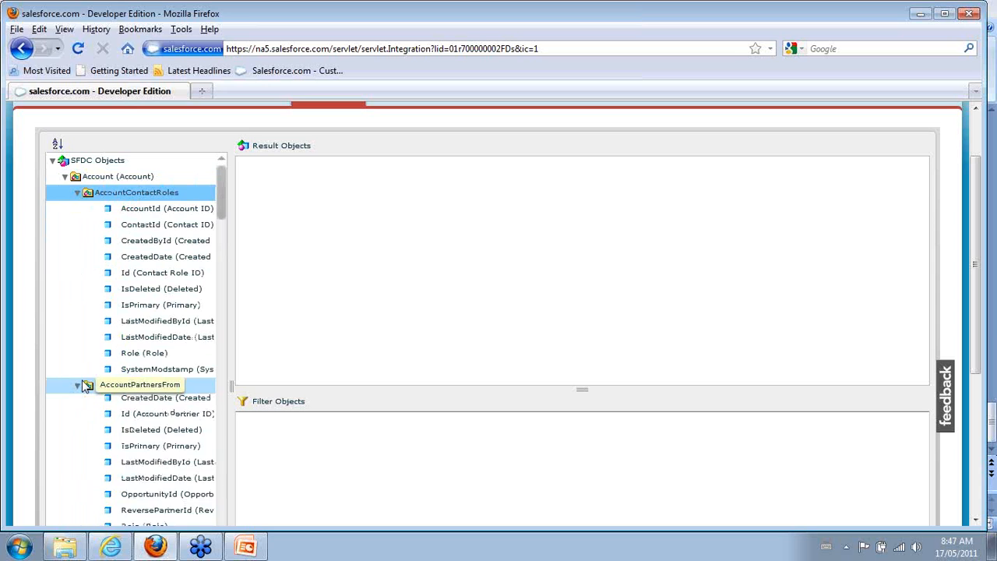
{"action": "left_click", "coordinate": [79, 193]}
{"action": "left_click", "coordinate": [64, 177]}
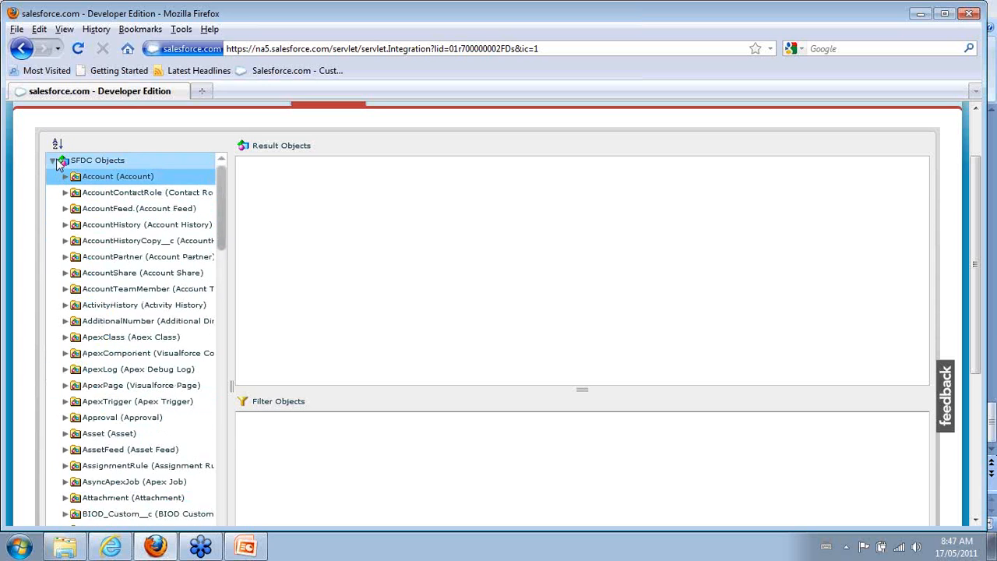
{"action": "left_click", "coordinate": [54, 160]}
{"action": "left_click_drag", "start_coordinate": [980, 322], "coordinate": [985, 456]}
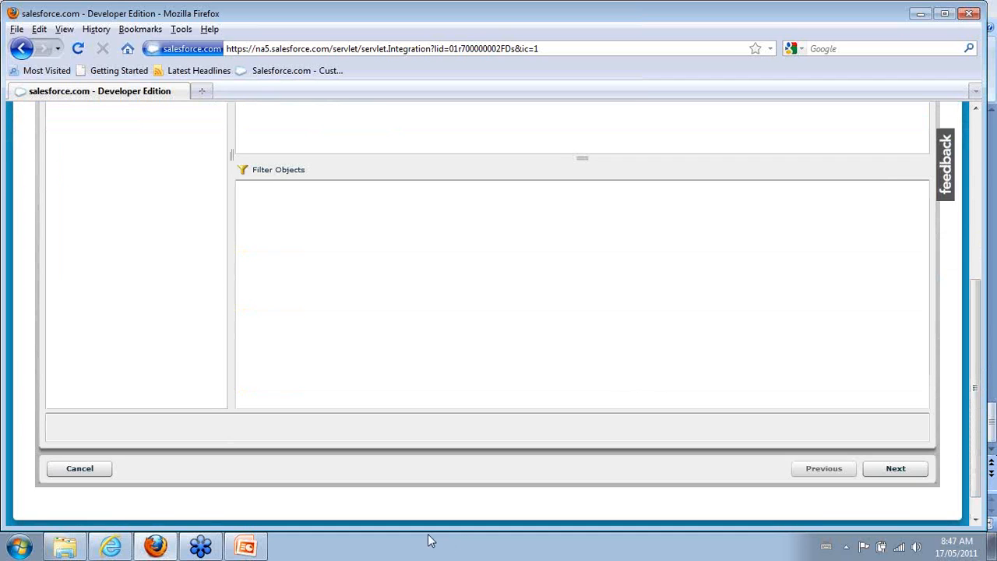
{"action": "left_click", "coordinate": [79, 468]}
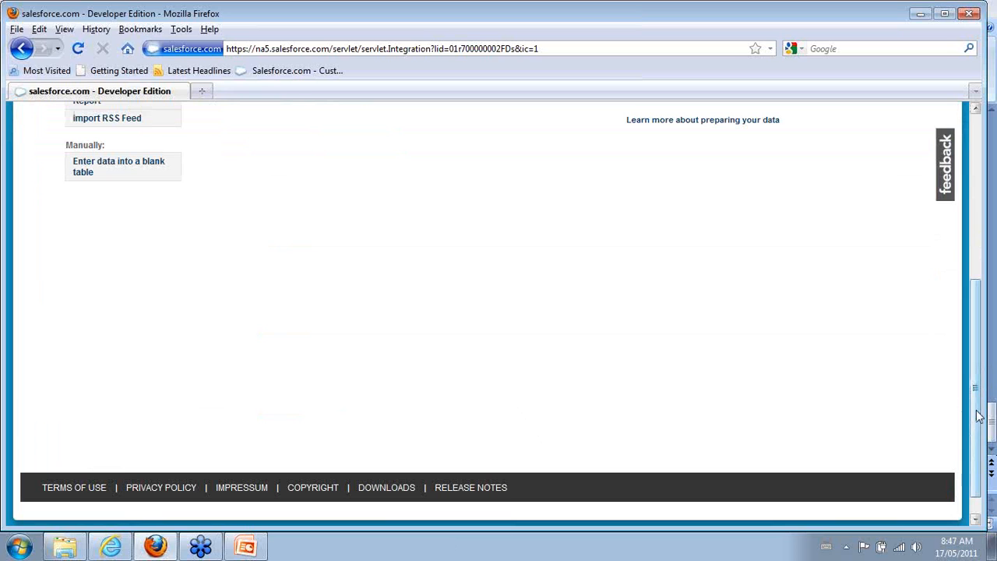
{"action": "scroll", "coordinate": [249, 273], "scroll_direction": "up", "scroll_amount": 4}
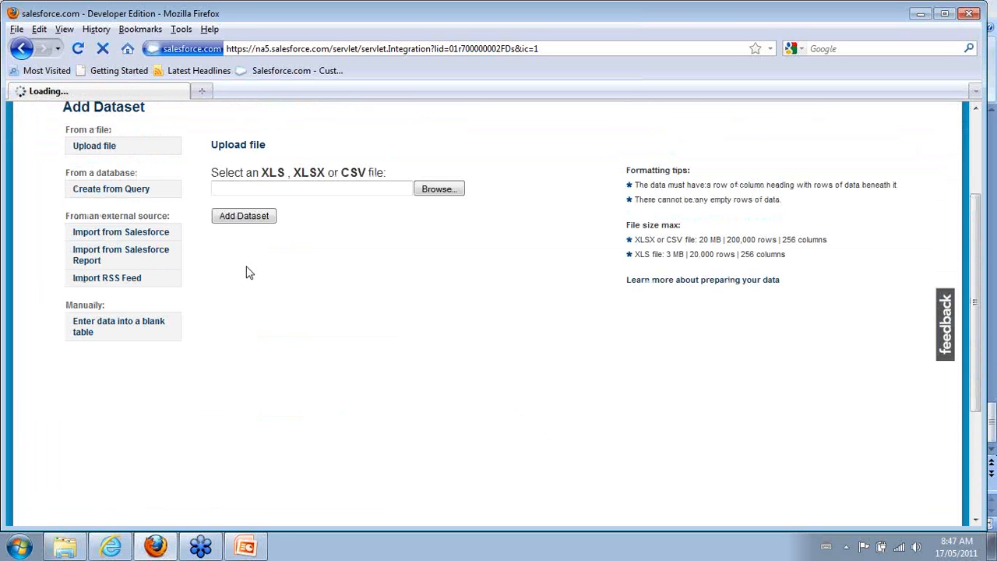
{"action": "left_click", "coordinate": [129, 190]}
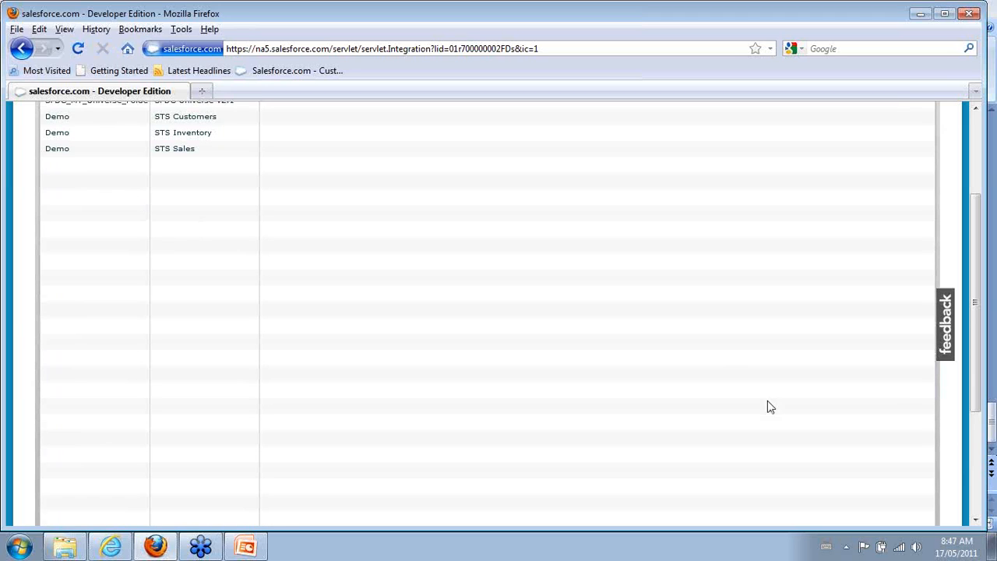
{"action": "left_click_drag", "start_coordinate": [976, 389], "coordinate": [975, 332]}
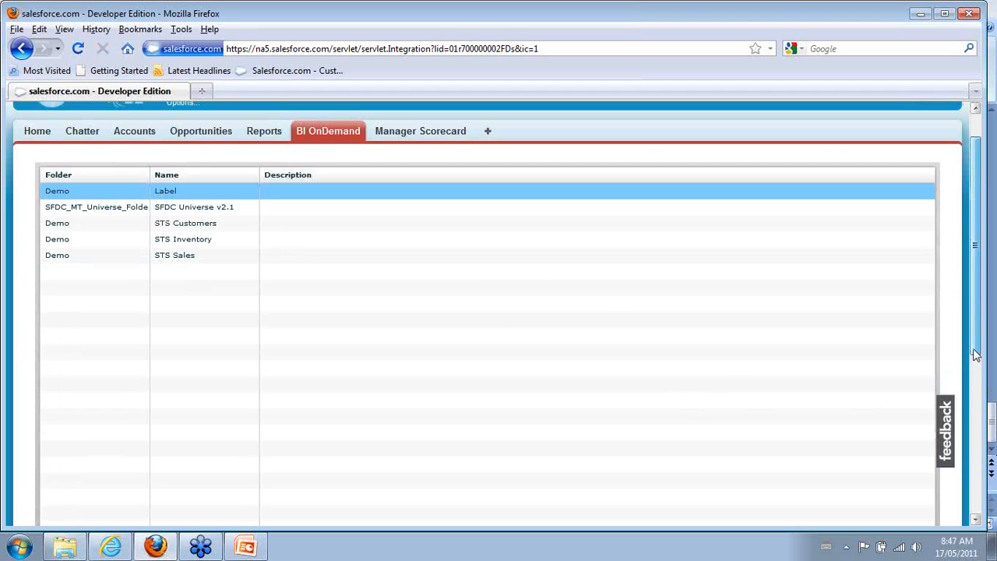
{"action": "left_click_drag", "start_coordinate": [973, 348], "coordinate": [927, 491]}
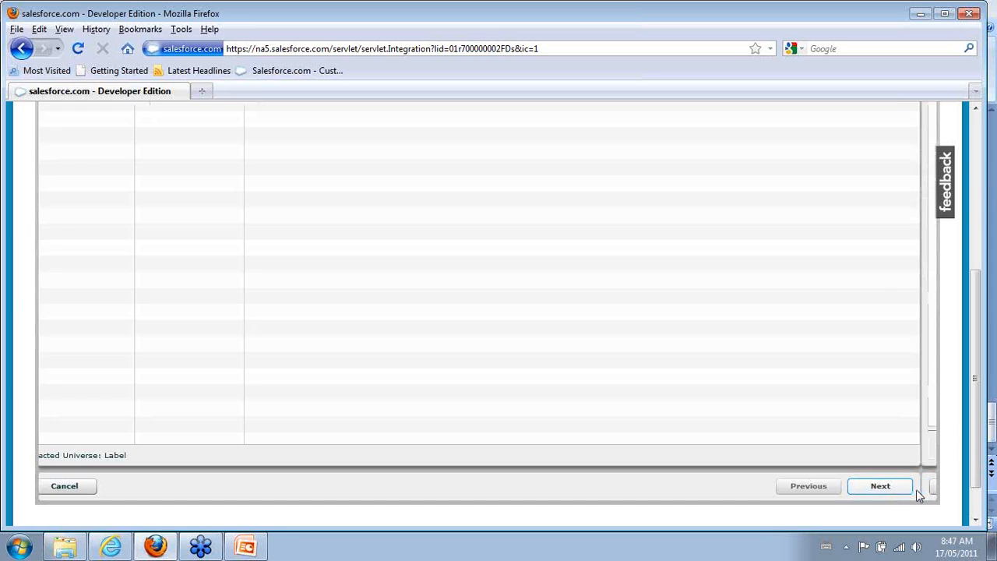
{"action": "left_click", "coordinate": [916, 489]}
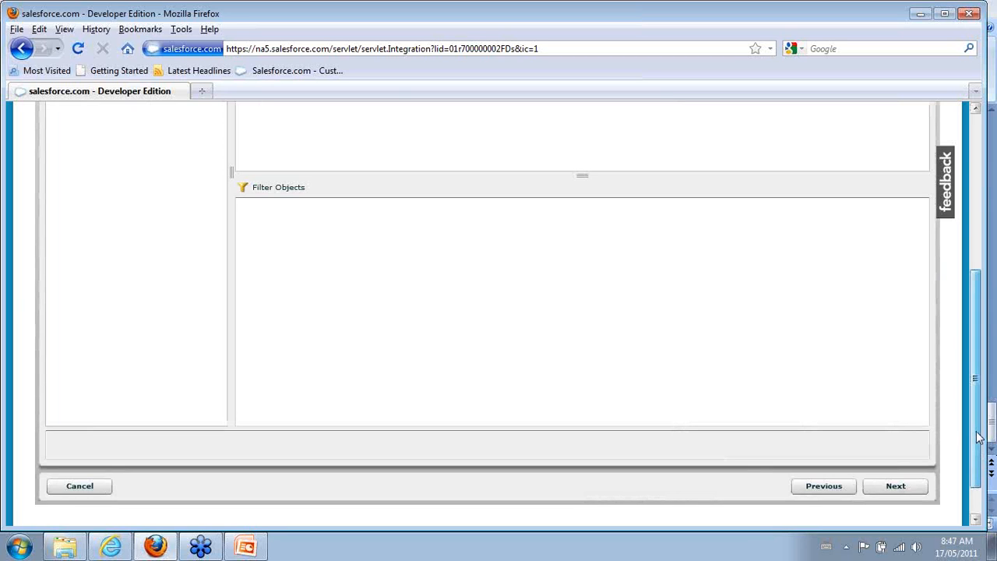
{"action": "scroll", "coordinate": [460, 311], "scroll_direction": "up", "scroll_amount": 5}
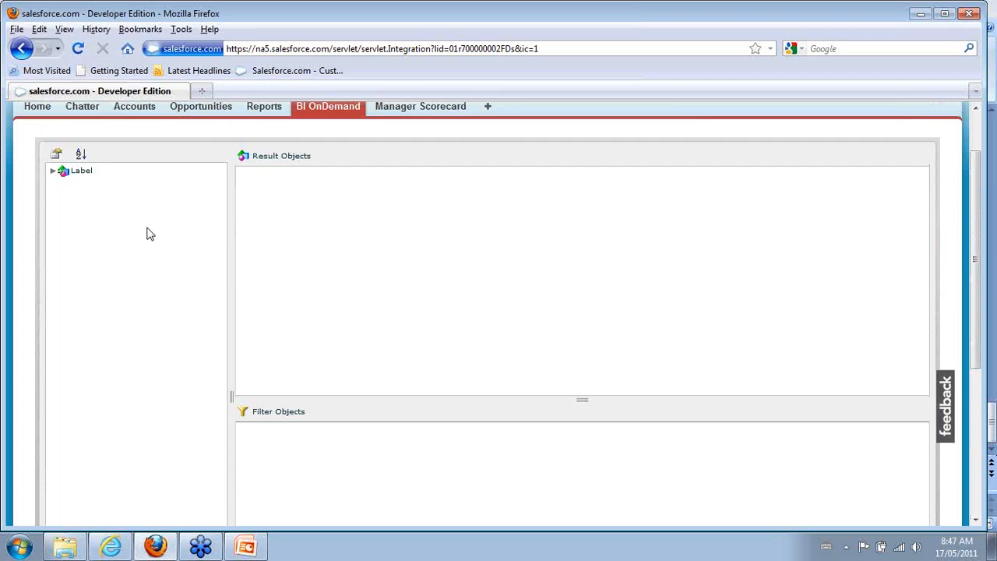
{"action": "double_click", "coordinate": [62, 171]}
{"action": "double_click", "coordinate": [65, 186]}
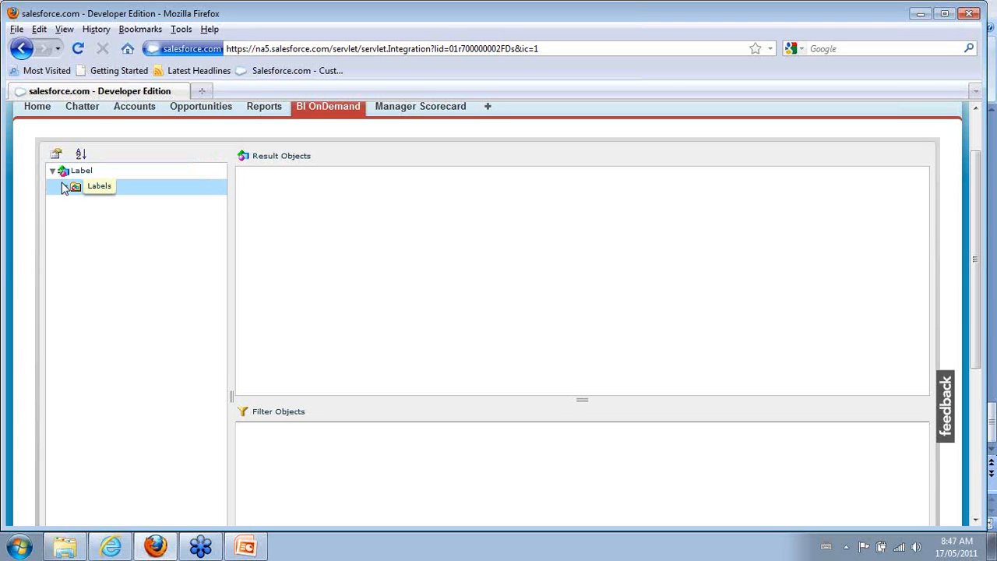
{"action": "left_click", "coordinate": [65, 187]}
{"action": "left_click", "coordinate": [53, 171]}
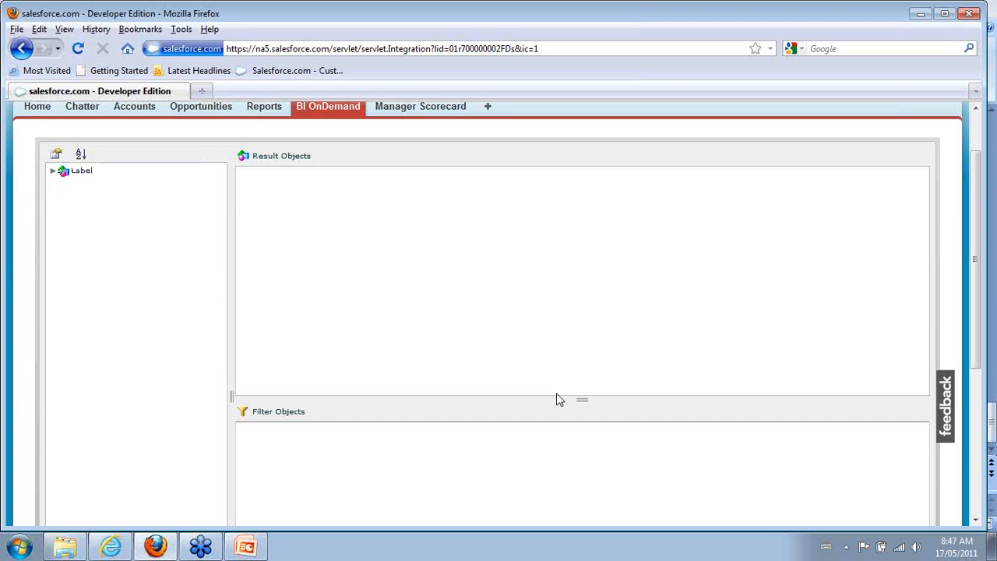
{"action": "scroll", "coordinate": [980, 402], "scroll_direction": "down", "scroll_amount": 5}
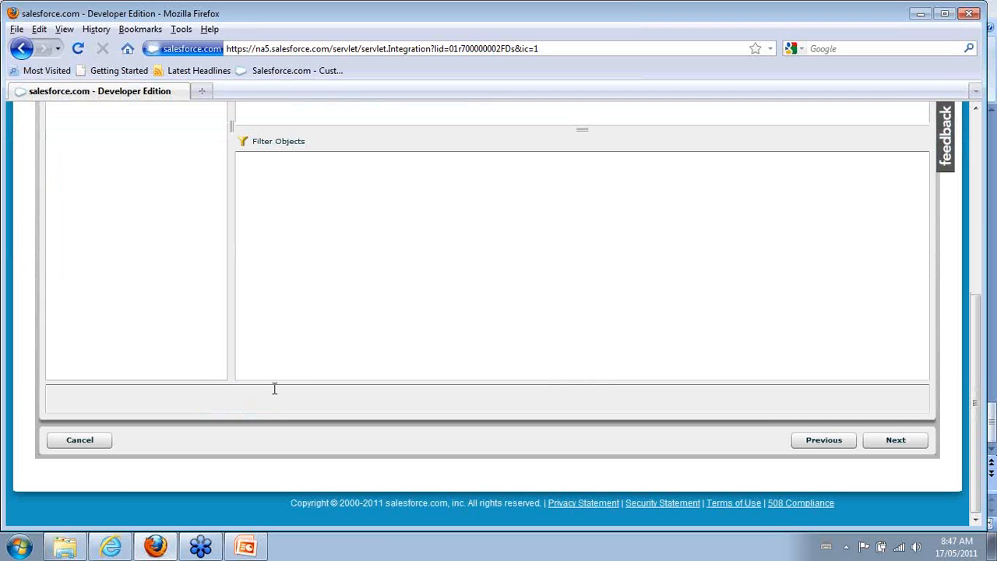
{"action": "left_click", "coordinate": [98, 441]}
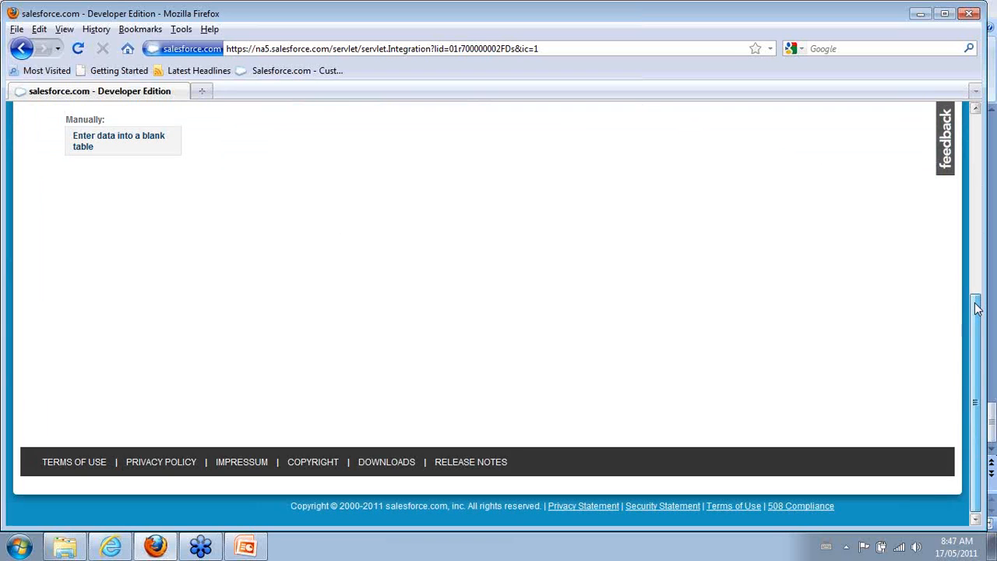
Step: Create the dataset from a database query, using the STS Sales universe as the source
{"action": "scroll", "coordinate": [977, 311], "scroll_direction": "up", "scroll_amount": 4}
{"action": "left_click", "coordinate": [143, 168]}
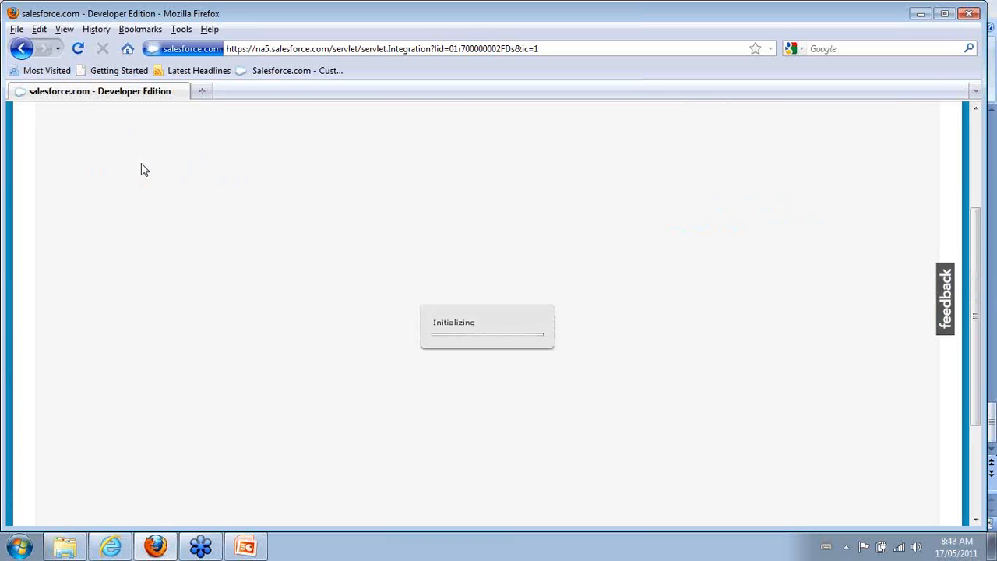
{"action": "left_click", "coordinate": [178, 129]}
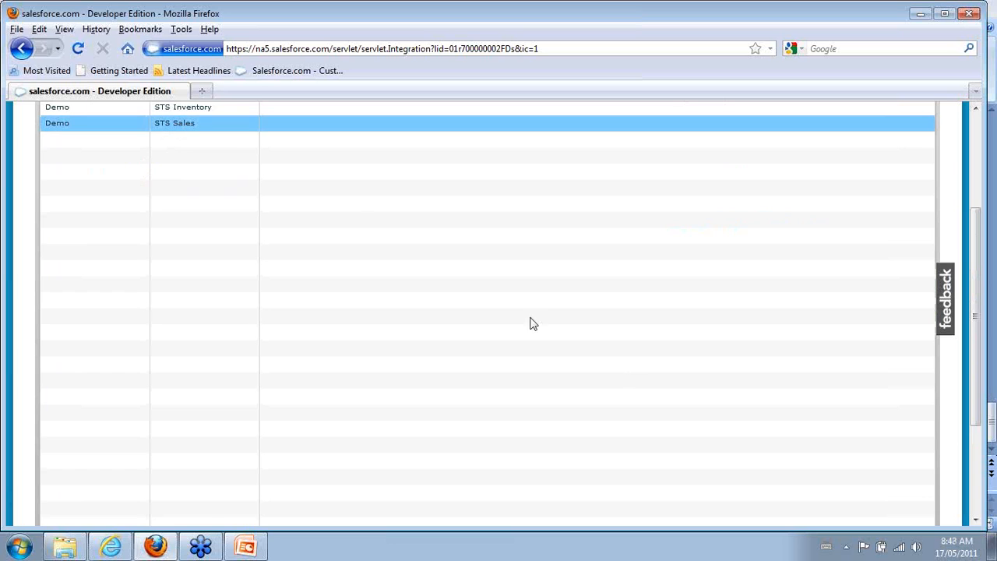
{"action": "scroll", "coordinate": [960, 458], "scroll_direction": "down", "scroll_amount": 4}
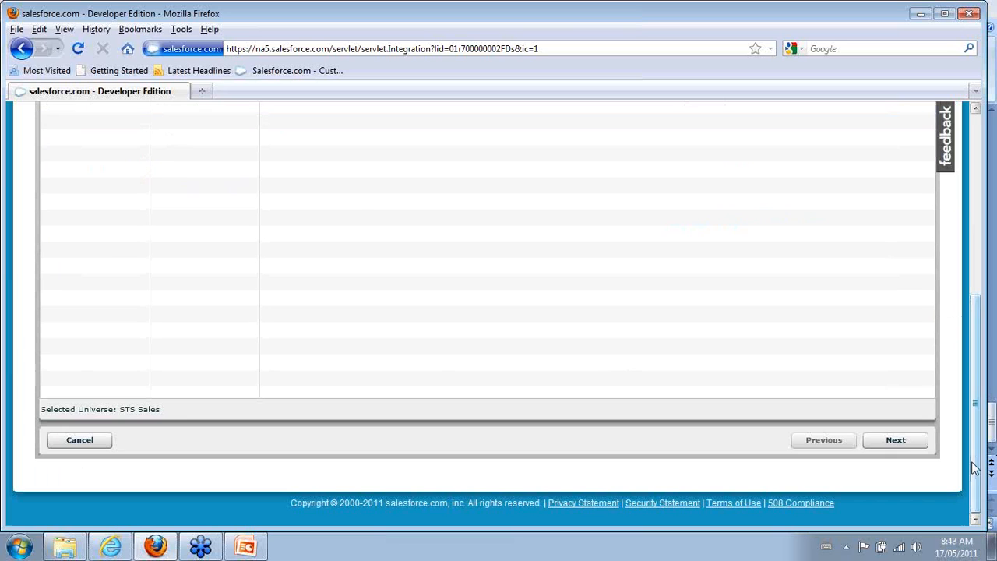
{"action": "left_click", "coordinate": [887, 440]}
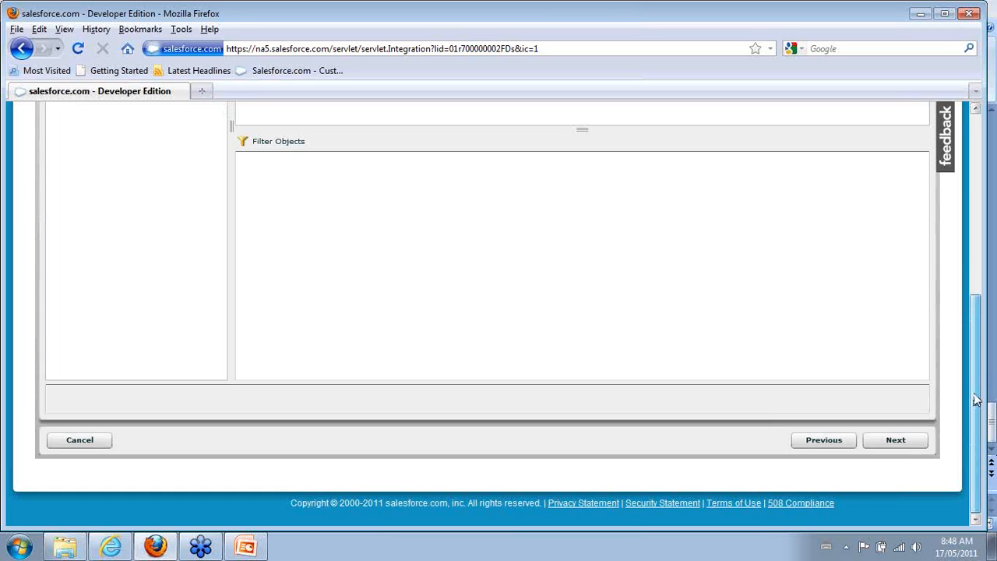
Step: Add Year-quarter from the Time class of STS Sales to the query's result objects
{"action": "left_click_drag", "start_coordinate": [977, 400], "coordinate": [977, 247]}
{"action": "left_click", "coordinate": [120, 156]}
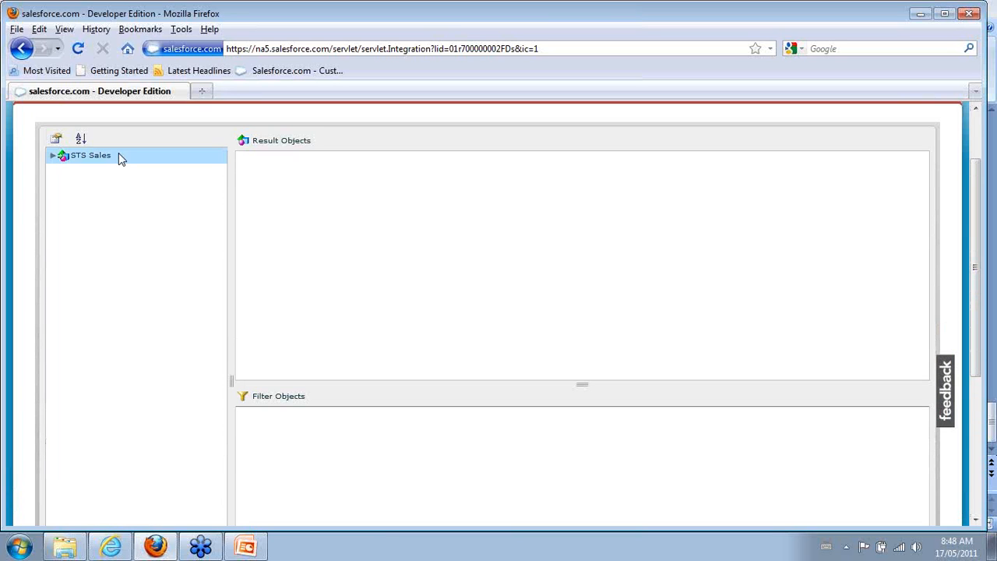
{"action": "left_click", "coordinate": [52, 155]}
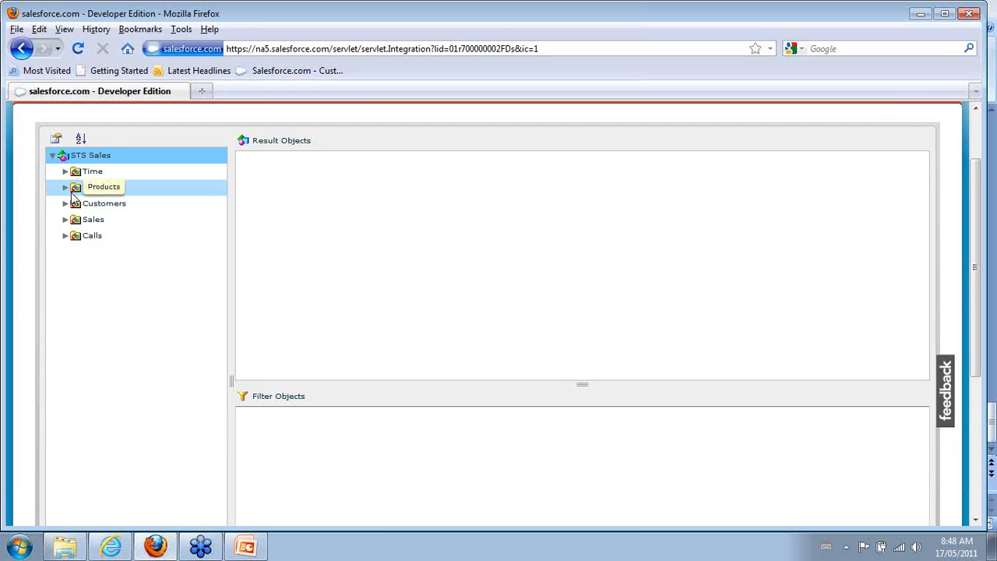
{"action": "left_click", "coordinate": [65, 172]}
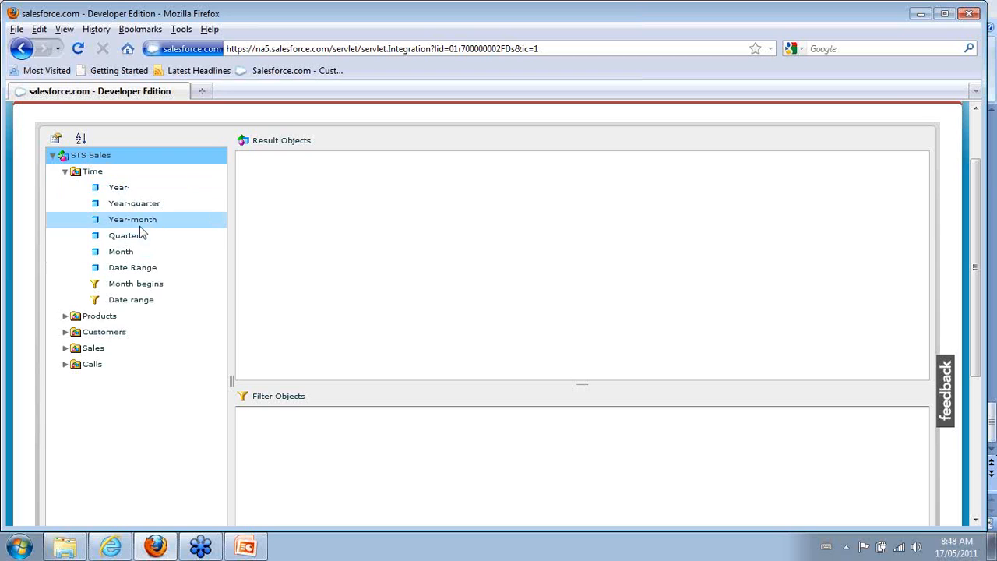
{"action": "left_click", "coordinate": [152, 206]}
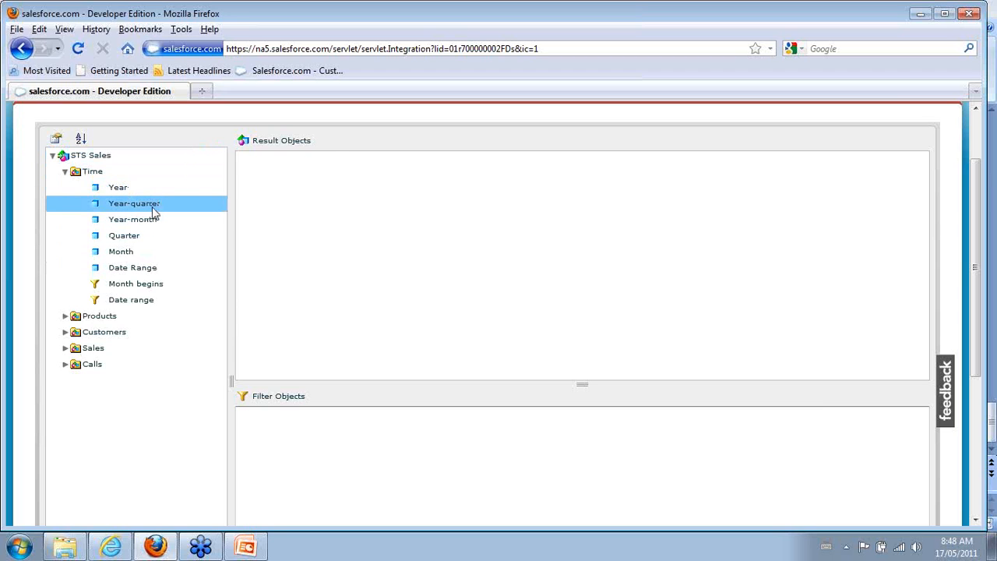
{"action": "double_click", "coordinate": [153, 205]}
Step: Add Product Name from the Products class to the result objects
{"action": "left_click", "coordinate": [65, 316]}
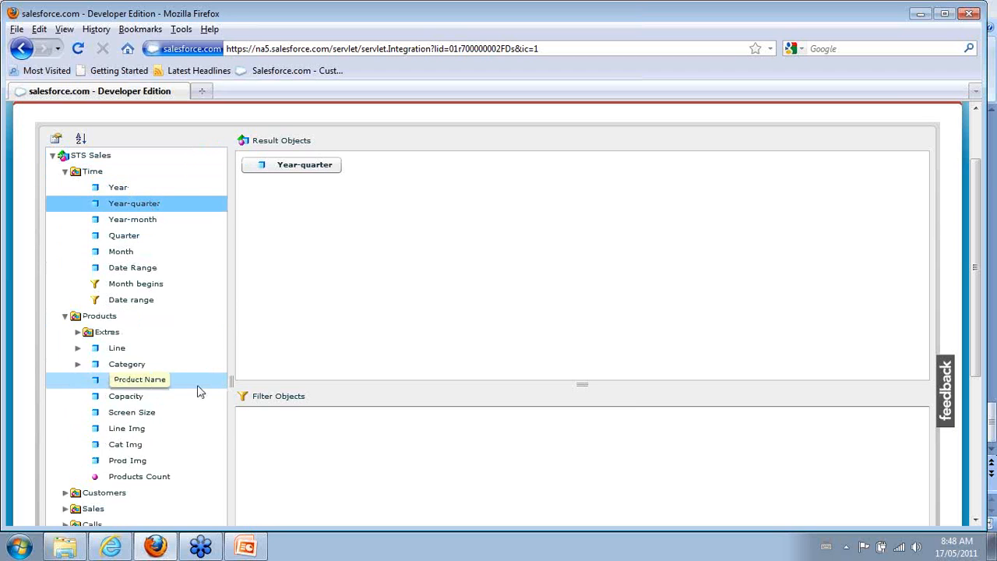
{"action": "left_click", "coordinate": [169, 383]}
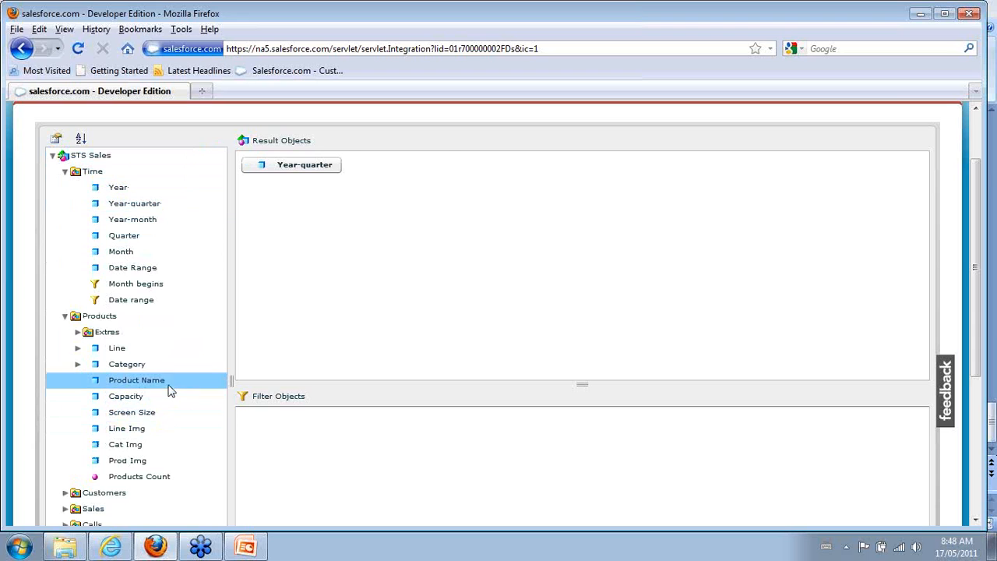
{"action": "double_click", "coordinate": [171, 391]}
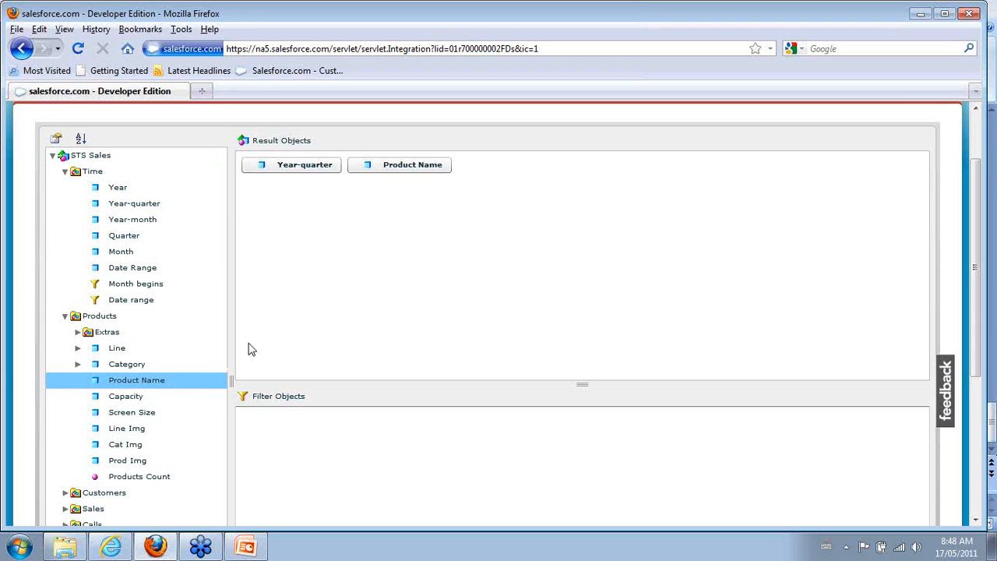
Step: Add Country and Customer Name from the Customers class to the result objects
{"action": "left_click", "coordinate": [66, 317]}
{"action": "left_click", "coordinate": [68, 333]}
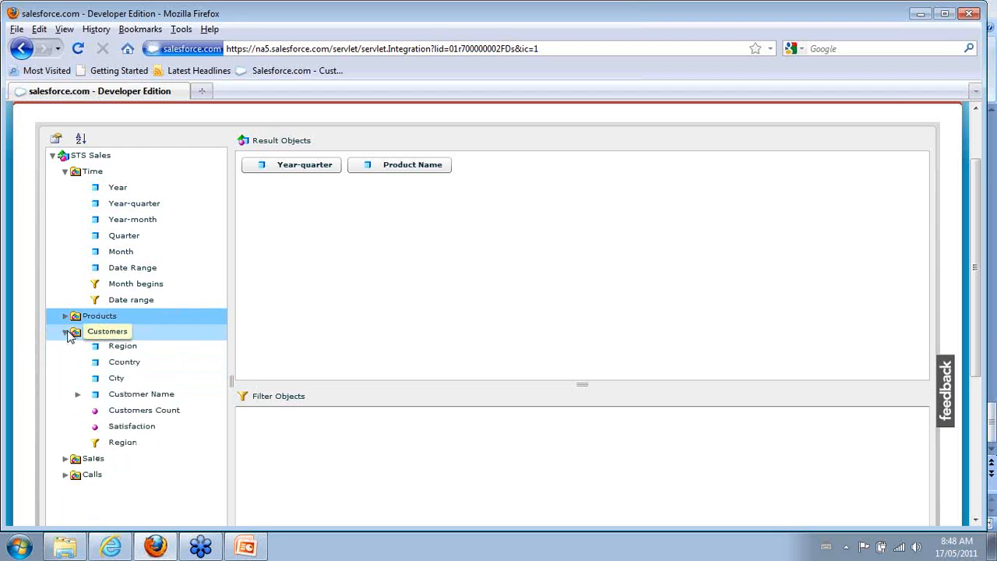
{"action": "double_click", "coordinate": [144, 368]}
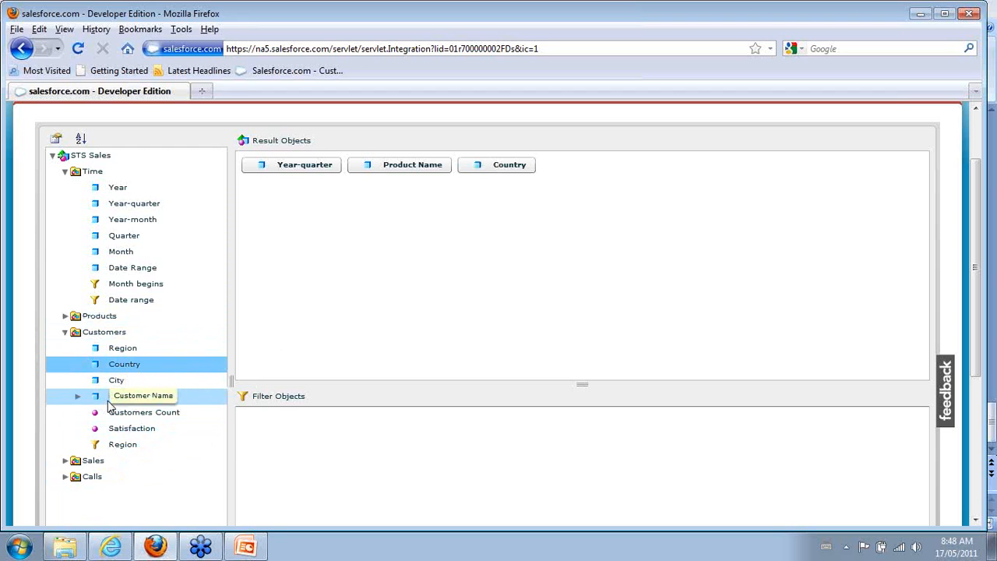
{"action": "double_click", "coordinate": [165, 398]}
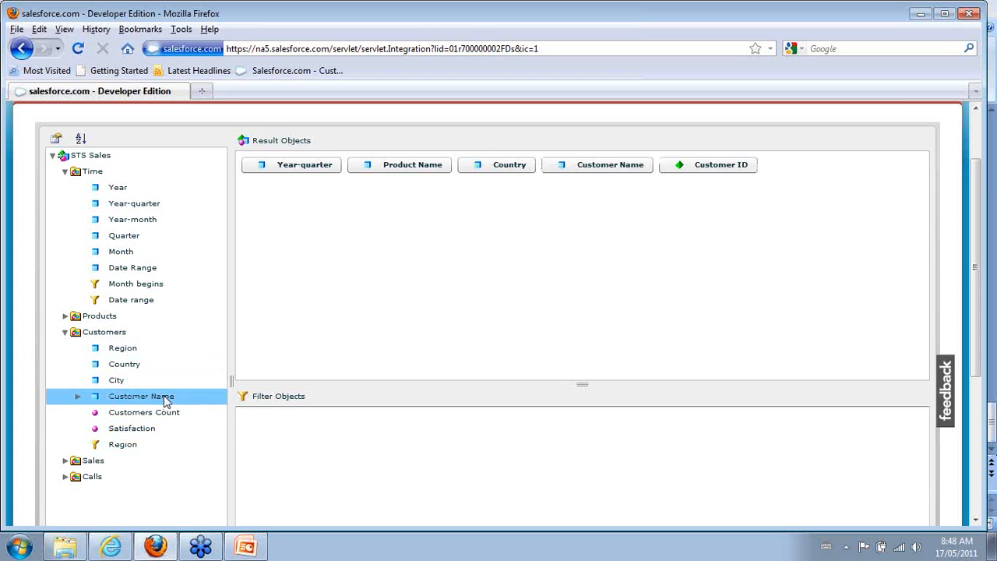
Step: Add Gross Sales and Net Sales from the Sales class to the query's result objects
{"action": "left_click", "coordinate": [69, 333]}
{"action": "left_click", "coordinate": [69, 349]}
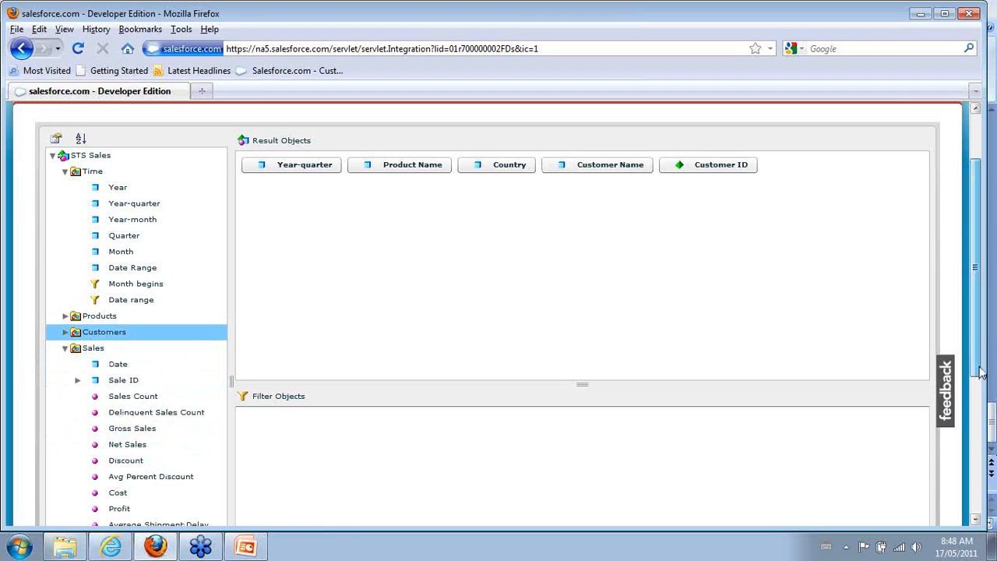
{"action": "scroll", "coordinate": [134, 366], "scroll_direction": "down", "scroll_amount": 2}
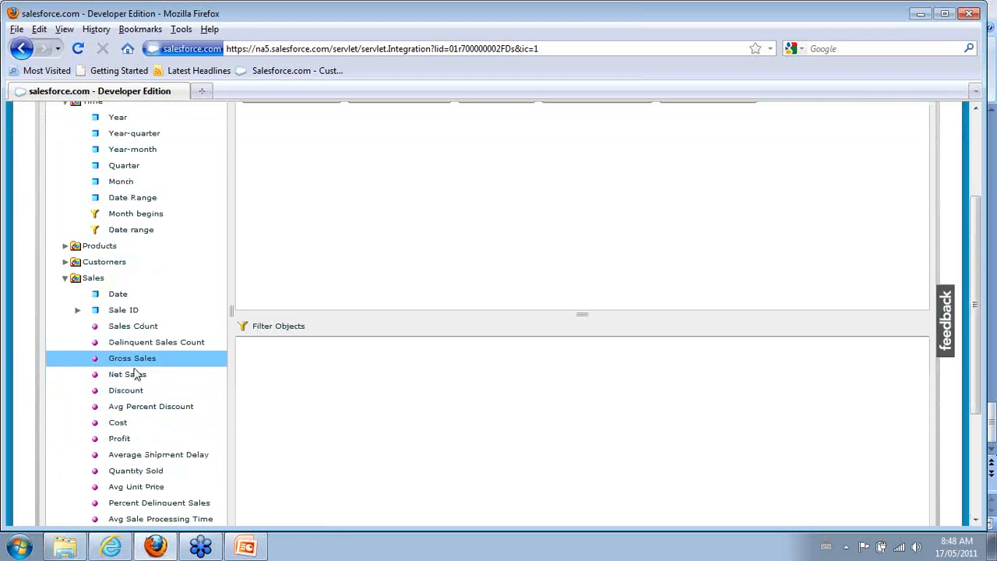
{"action": "double_click", "coordinate": [129, 374]}
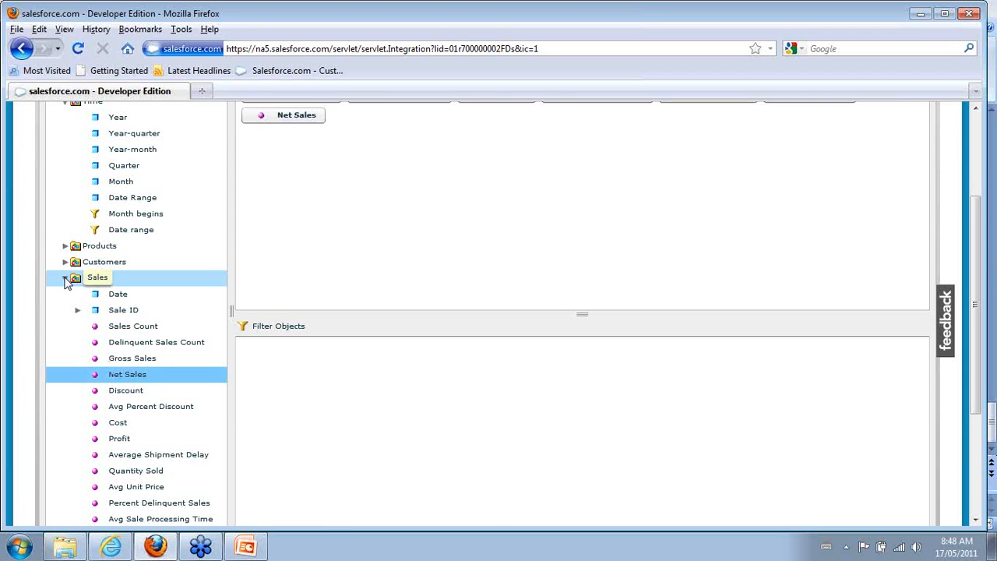
{"action": "left_click", "coordinate": [66, 277]}
Step: Filter the query on Year in list with a prompt for the values, and proceed to the query preview
{"action": "left_click_drag", "start_coordinate": [134, 121], "coordinate": [322, 372]}
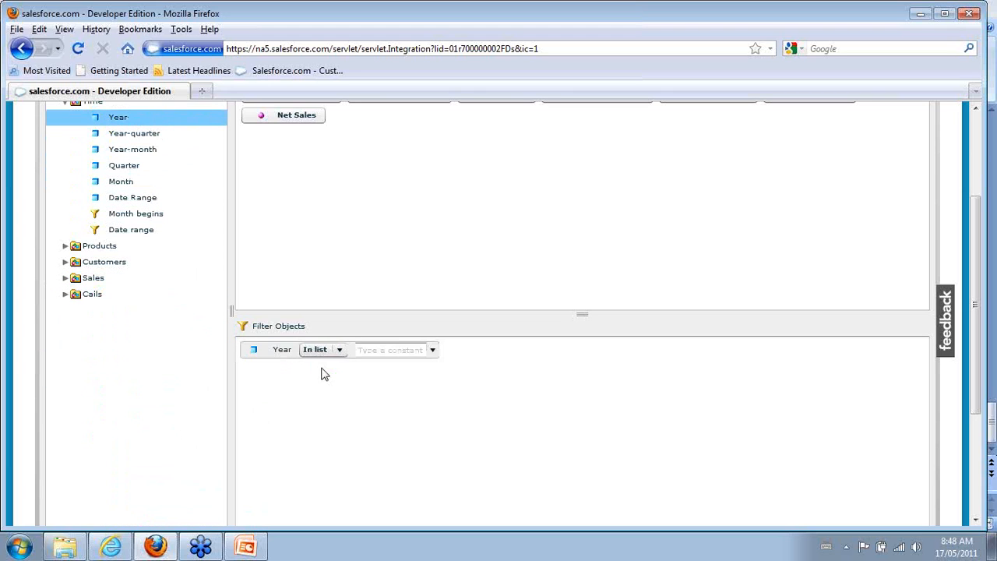
{"action": "left_click", "coordinate": [432, 349]}
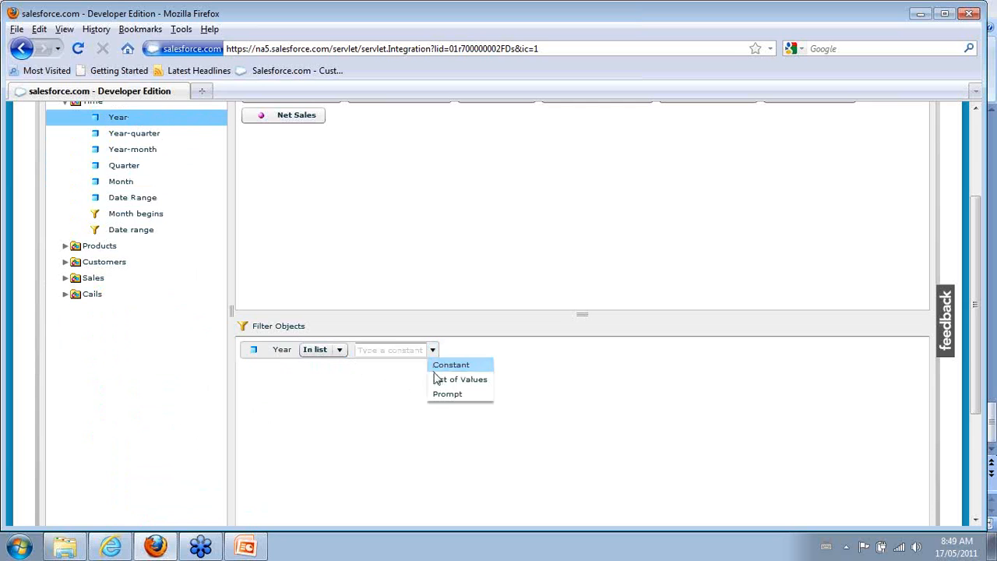
{"action": "left_click", "coordinate": [443, 394]}
{"action": "left_click_drag", "start_coordinate": [979, 357], "coordinate": [973, 464]}
{"action": "left_click", "coordinate": [896, 440]}
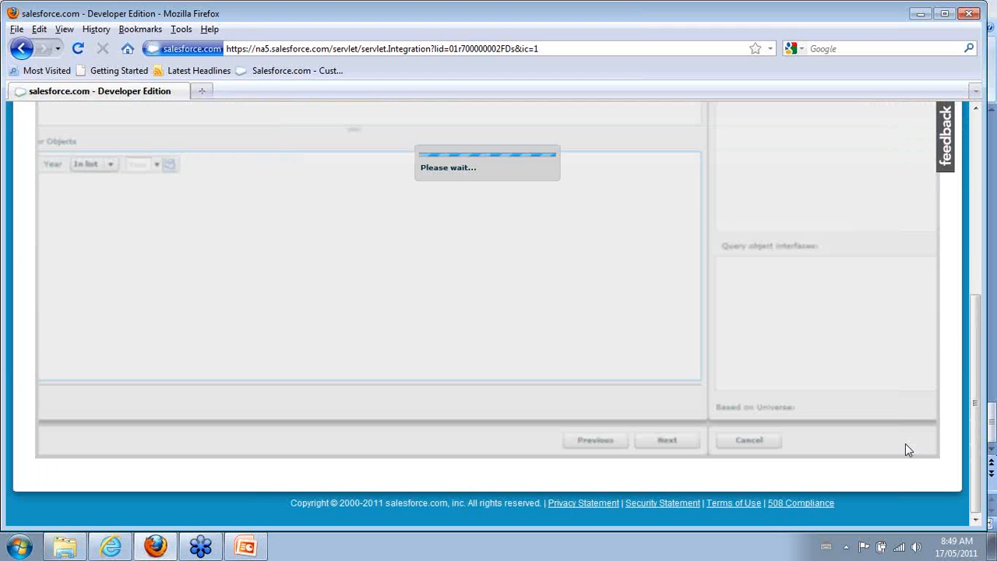
Step: Answer the Year prompt with FY2008, FY2009 and FY2010 and run the query
{"action": "left_click_drag", "start_coordinate": [457, 221], "coordinate": [458, 255]}
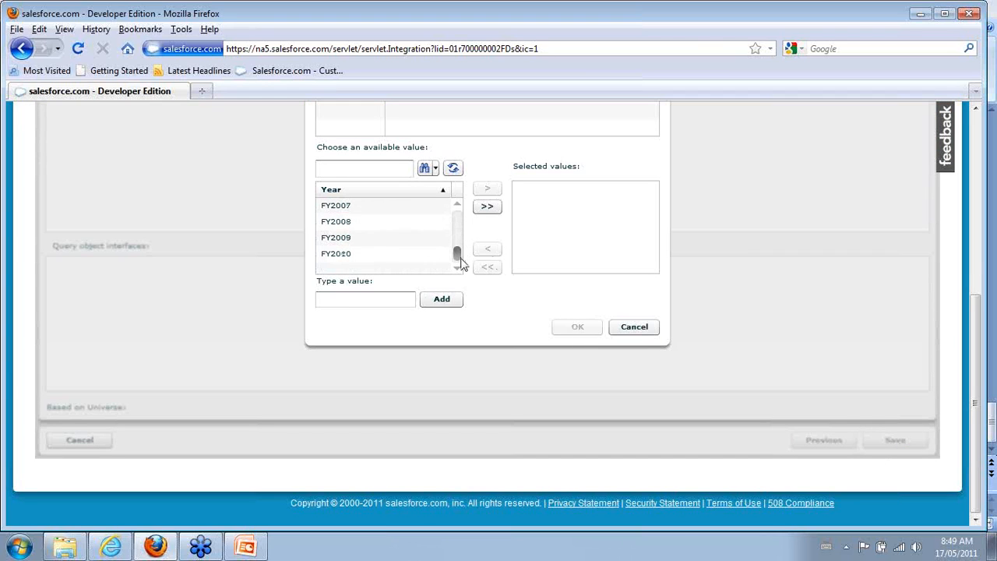
{"action": "left_click", "coordinate": [392, 222]}
{"action": "left_click_drag", "start_coordinate": [389, 225], "coordinate": [389, 256]}
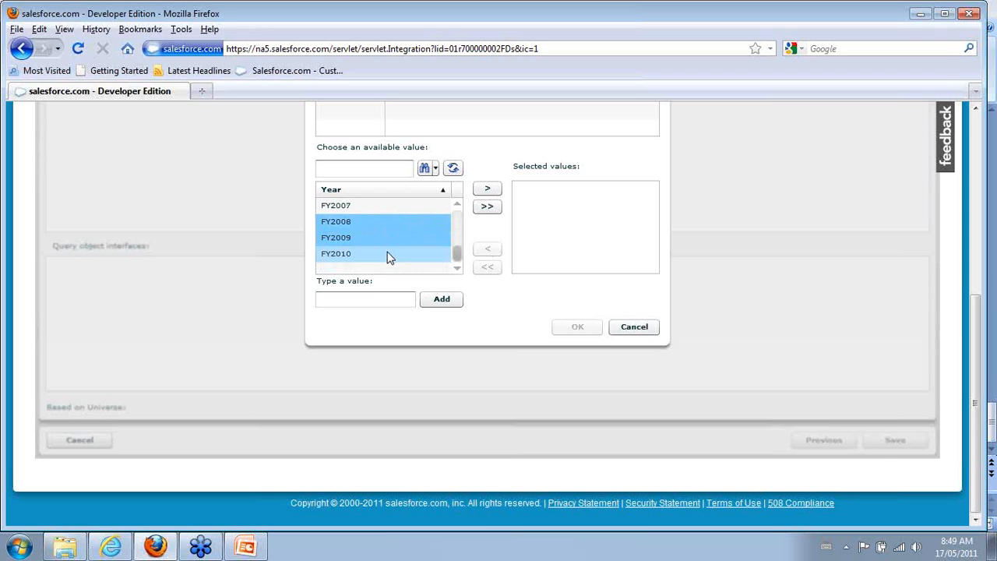
{"action": "left_click", "coordinate": [487, 190]}
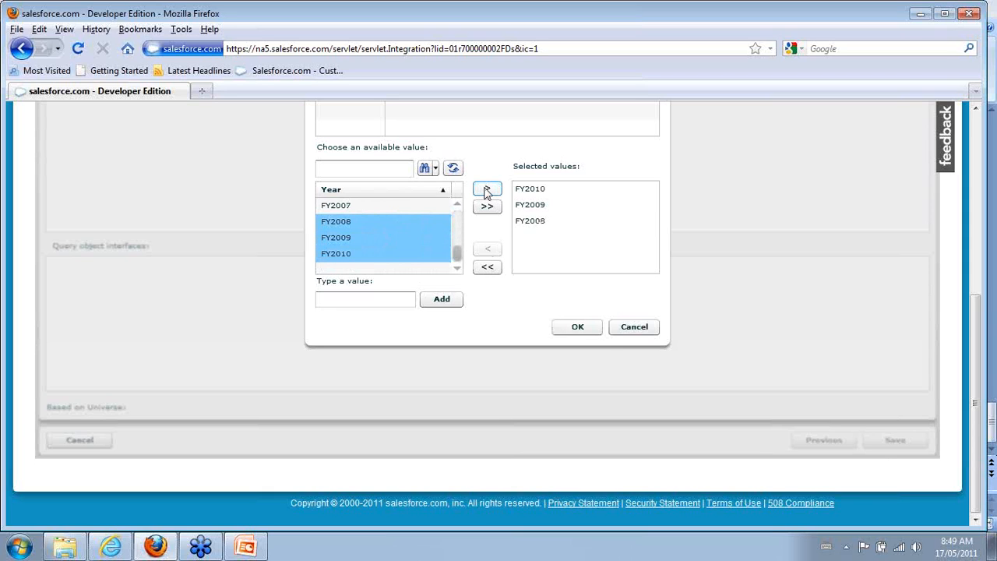
{"action": "left_click", "coordinate": [577, 327]}
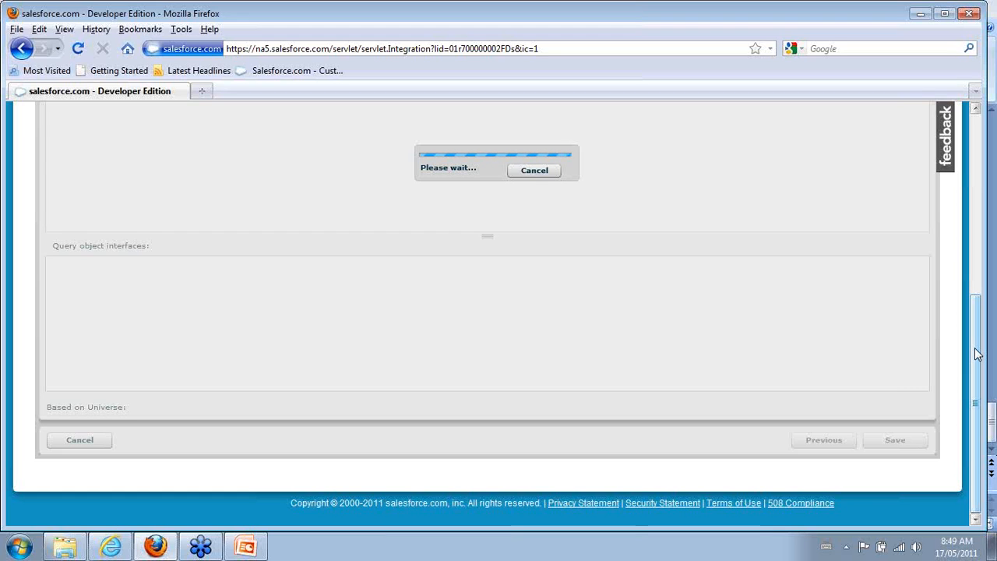
Step: Review the previewed query results and save the new dataset
{"action": "left_click_drag", "start_coordinate": [978, 354], "coordinate": [979, 302]}
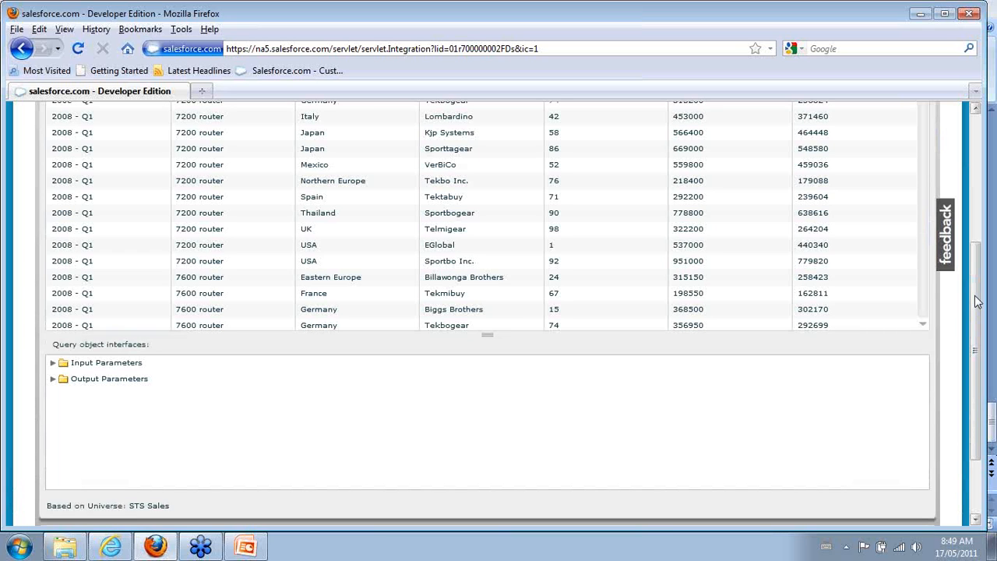
{"action": "left_click_drag", "start_coordinate": [978, 302], "coordinate": [978, 257]}
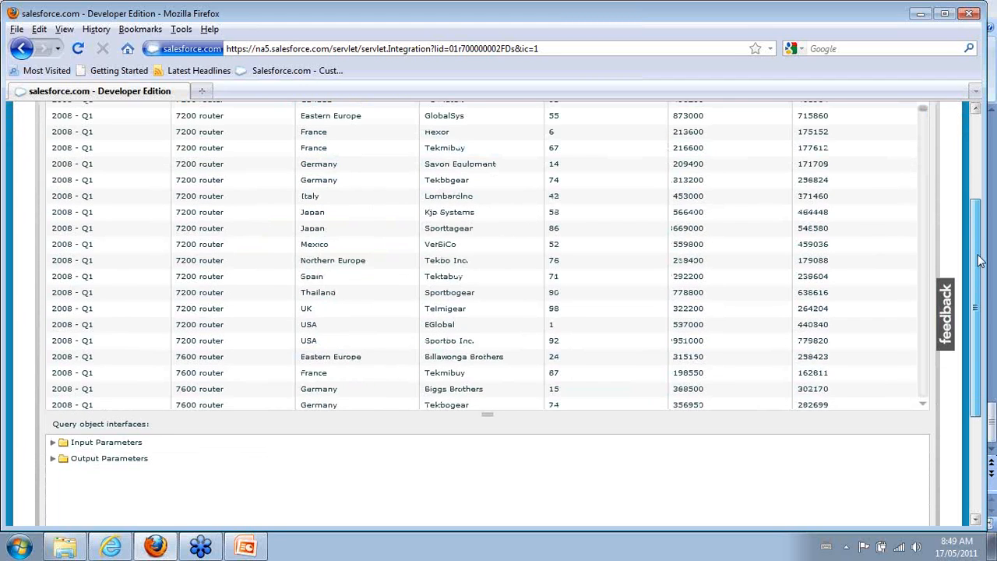
{"action": "scroll", "coordinate": [980, 262], "scroll_direction": "down", "scroll_amount": 4}
{"action": "left_click", "coordinate": [904, 471]}
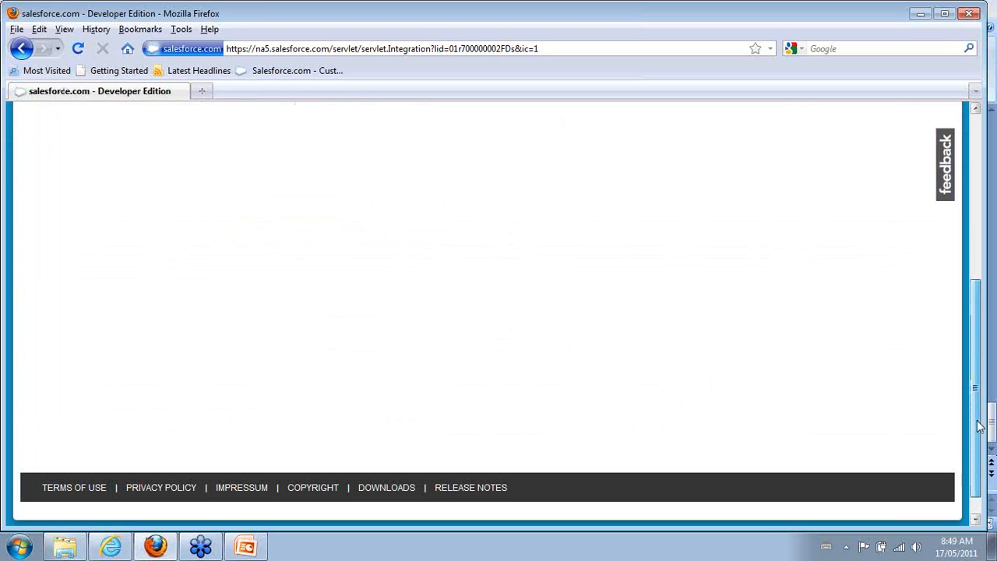
{"action": "left_click_drag", "start_coordinate": [980, 426], "coordinate": [977, 305]}
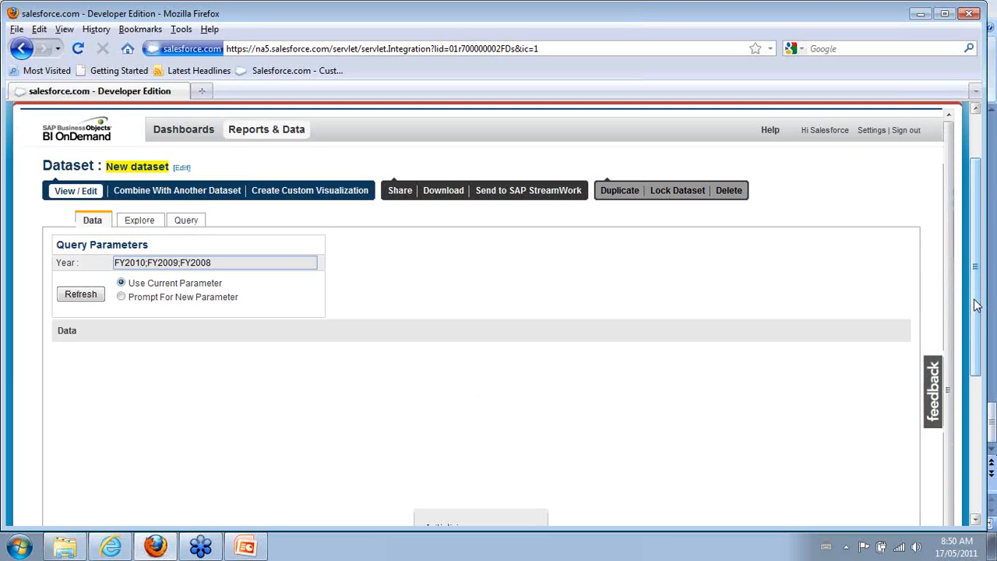
Step: Explore the new dataset by Gross Sales, adding Net Sales as an additional measure in the chart
{"action": "left_click", "coordinate": [140, 221]}
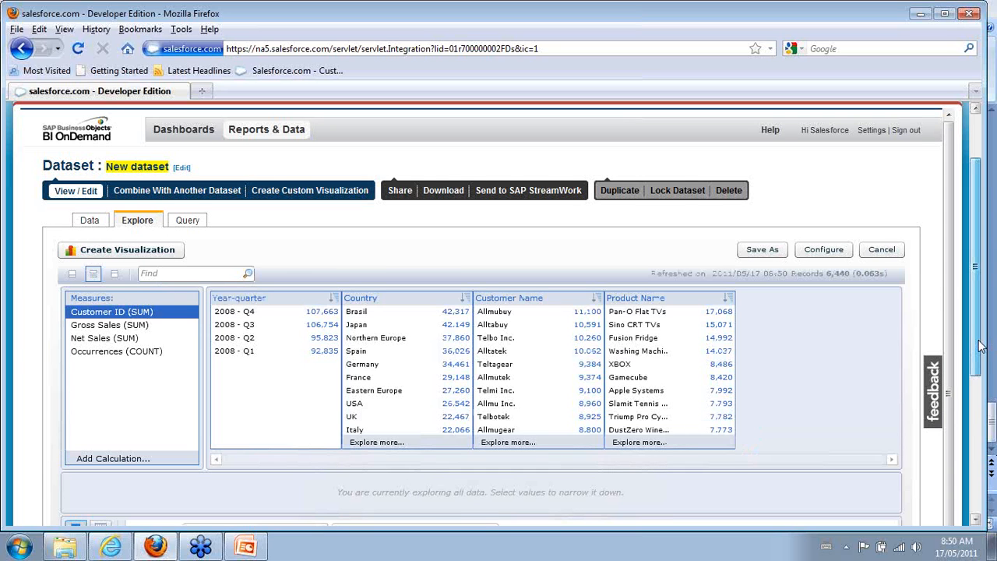
{"action": "left_click_drag", "start_coordinate": [980, 348], "coordinate": [980, 444]}
{"action": "left_click", "coordinate": [111, 134]}
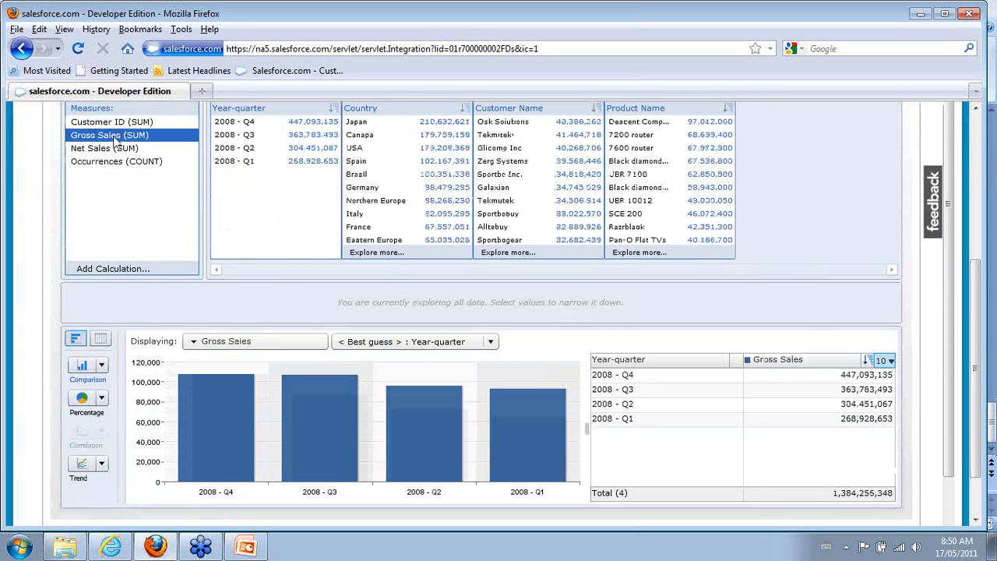
{"action": "left_click", "coordinate": [195, 343]}
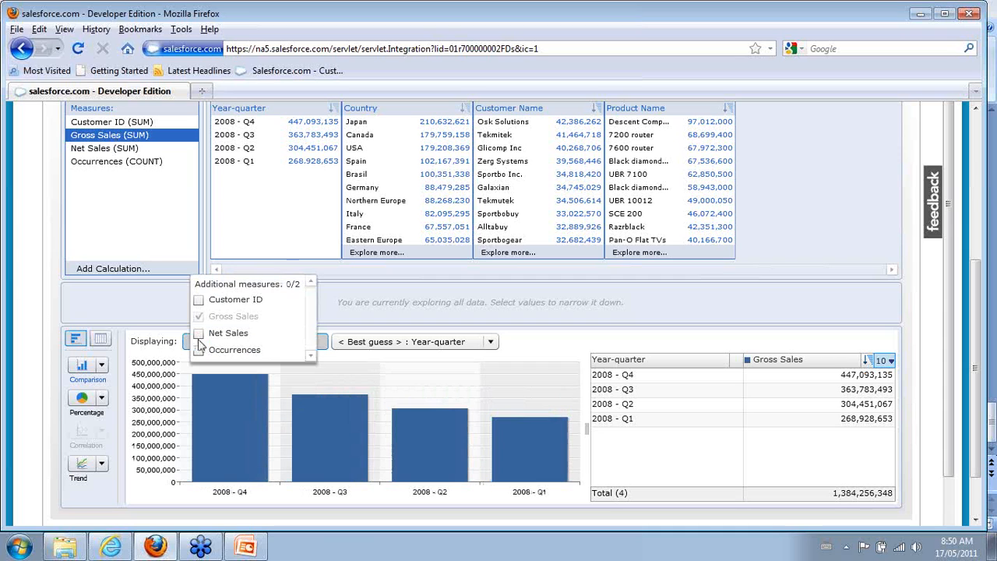
{"action": "left_click", "coordinate": [198, 332]}
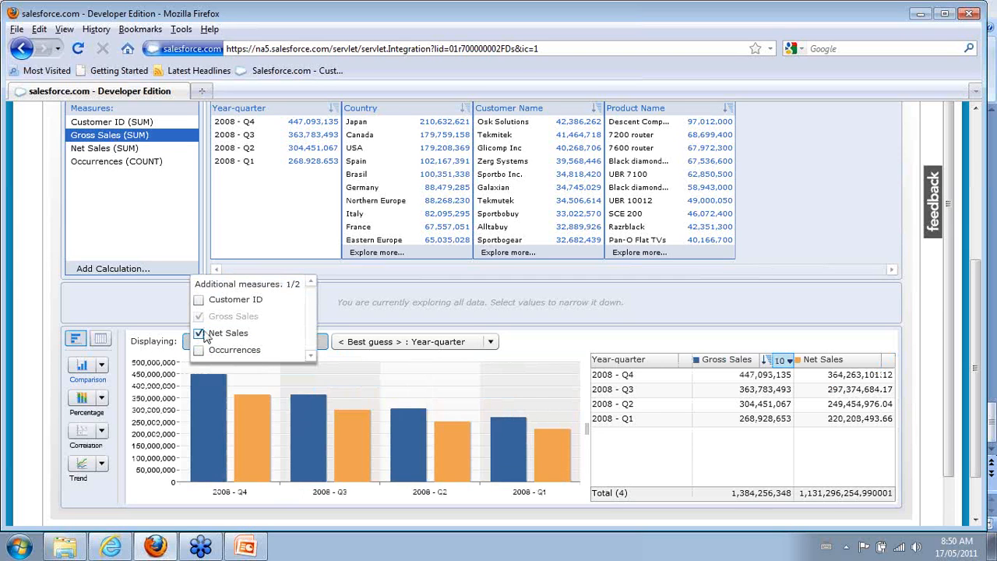
Step: Display the chart by Customer Name and sort it by Net Sales from smallest to greatest
{"action": "left_click", "coordinate": [494, 346]}
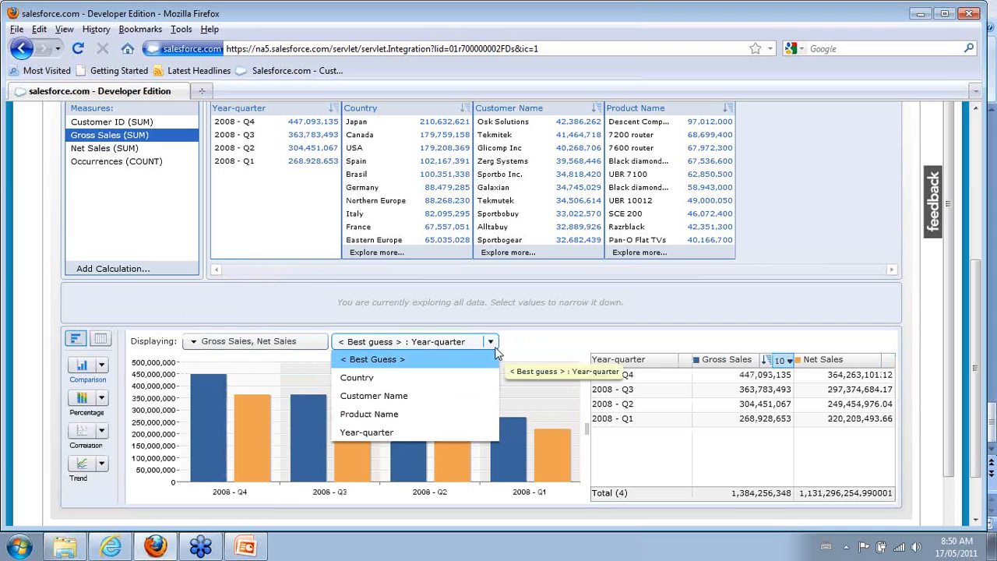
{"action": "left_click", "coordinate": [459, 396]}
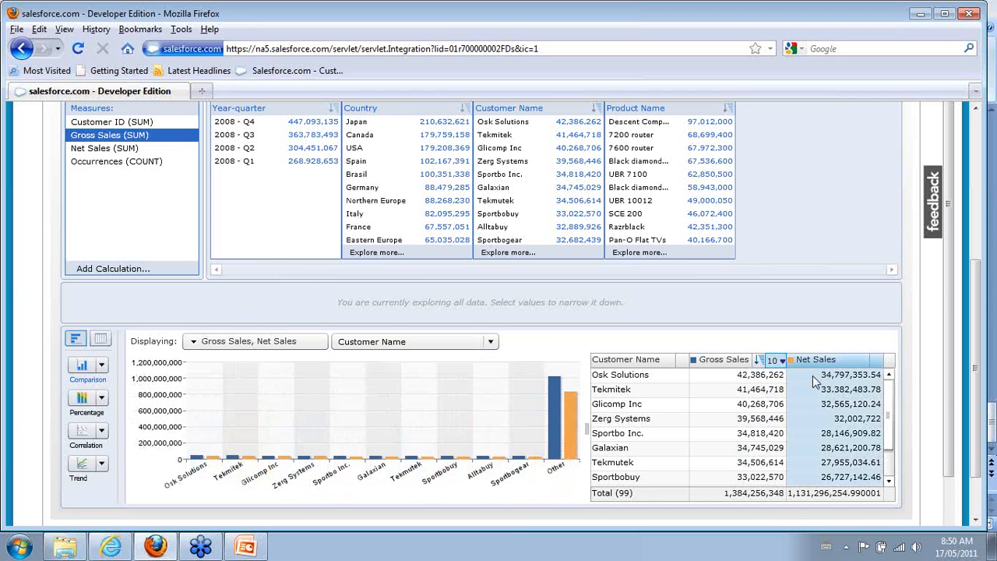
{"action": "left_click", "coordinate": [876, 366]}
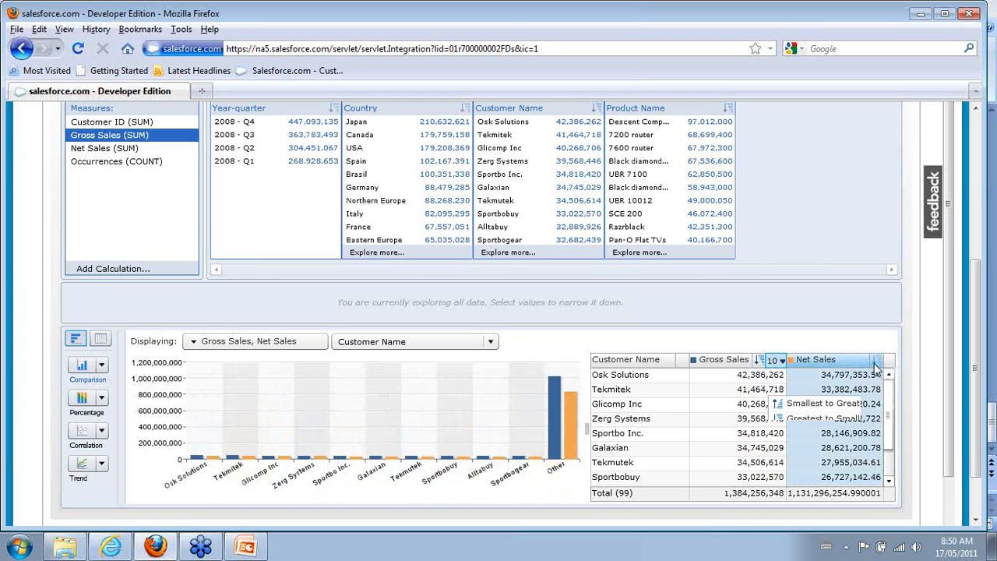
{"action": "left_click", "coordinate": [841, 420]}
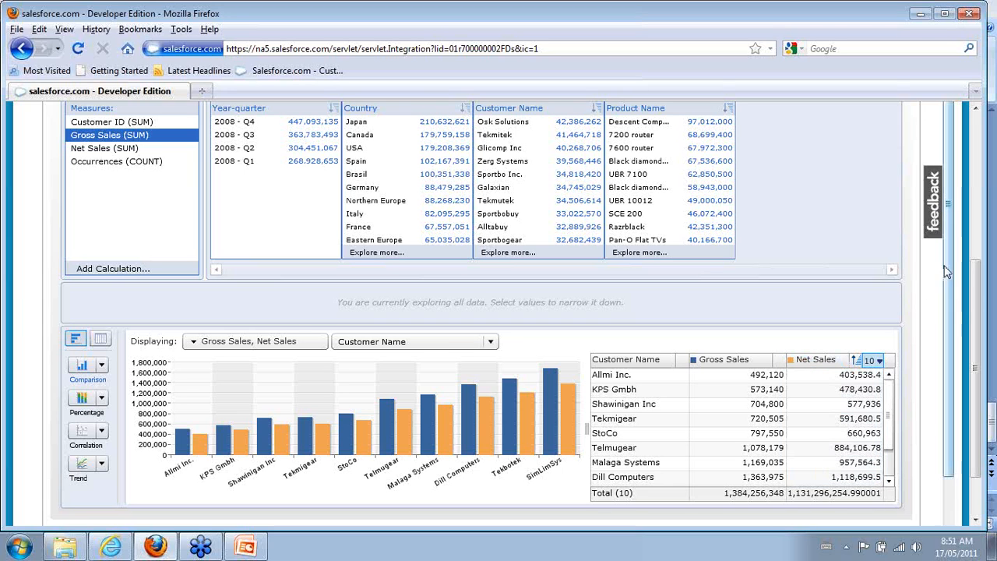
Step: Return to Reports & Data and create a new report based on SFDC Universe v2.1
{"action": "left_click_drag", "start_coordinate": [976, 288], "coordinate": [264, 164]}
{"action": "left_click", "coordinate": [263, 160]}
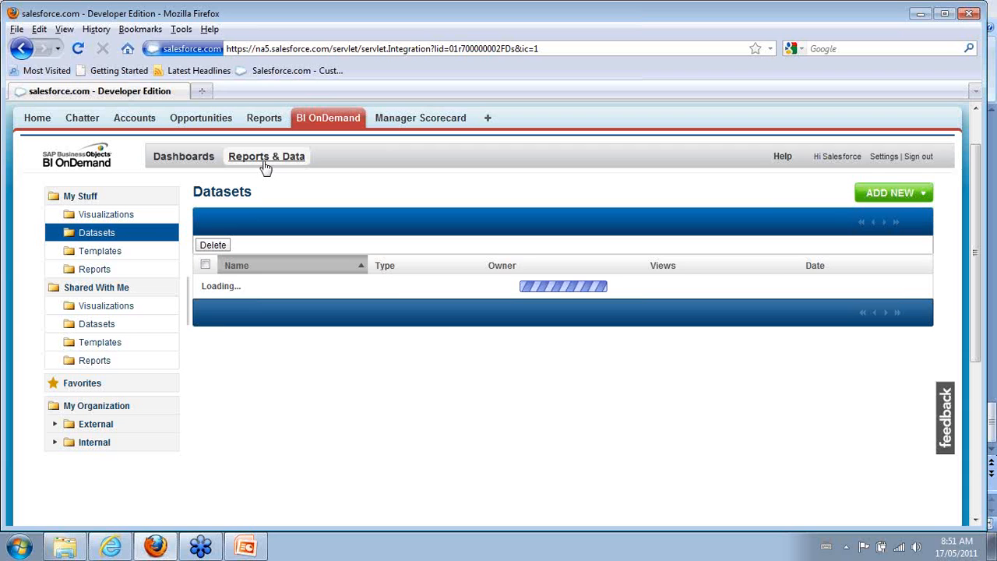
{"action": "left_click", "coordinate": [913, 195]}
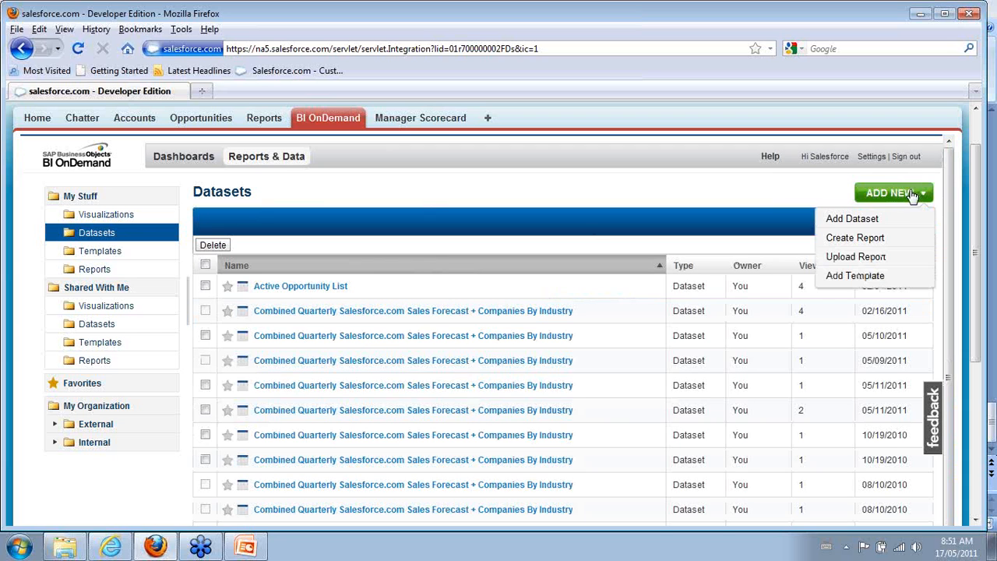
{"action": "left_click", "coordinate": [882, 238]}
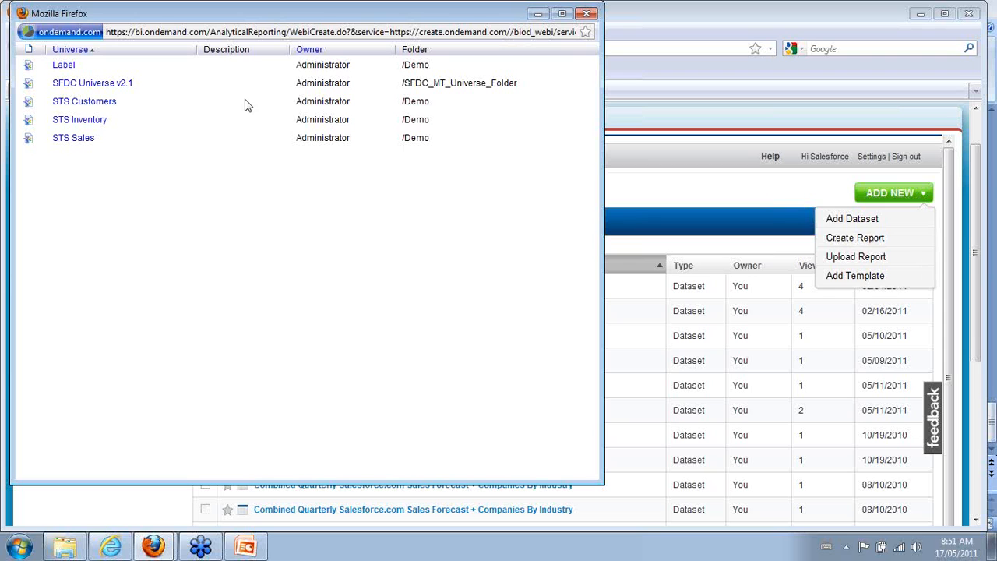
{"action": "double_click", "coordinate": [117, 84]}
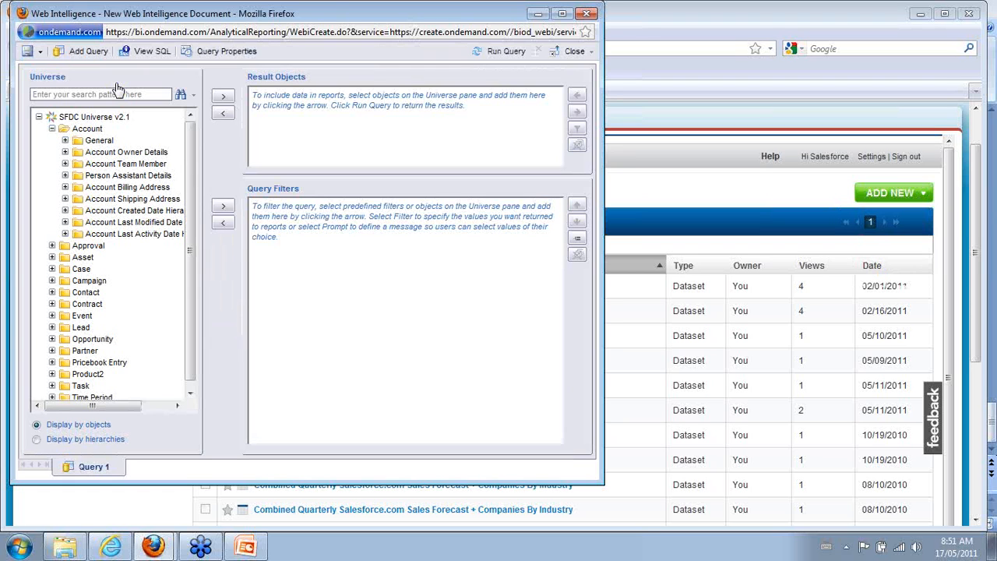
Step: Add Account Name from the Account class's General folder to the report query's result objects
{"action": "left_click", "coordinate": [66, 141]}
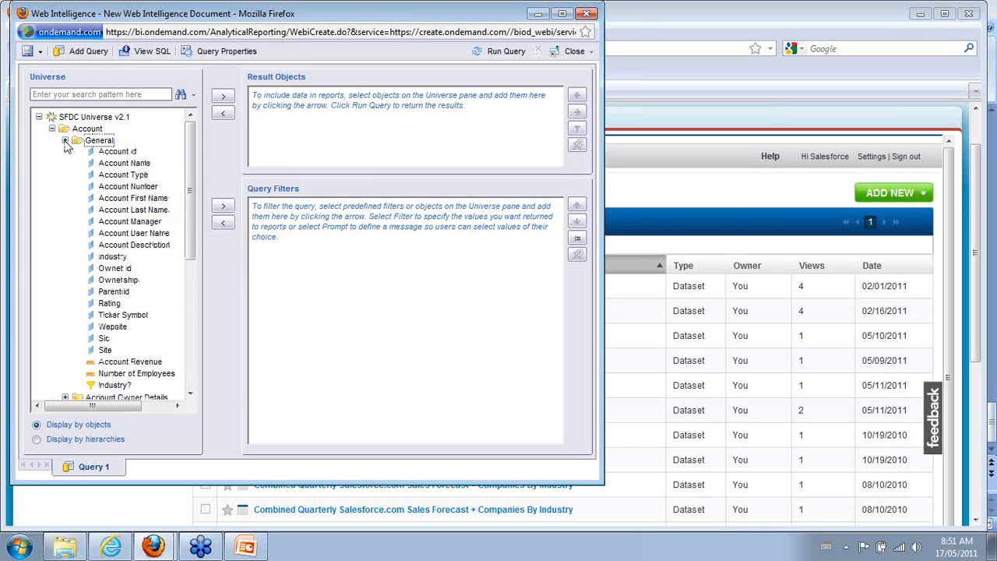
{"action": "double_click", "coordinate": [124, 163]}
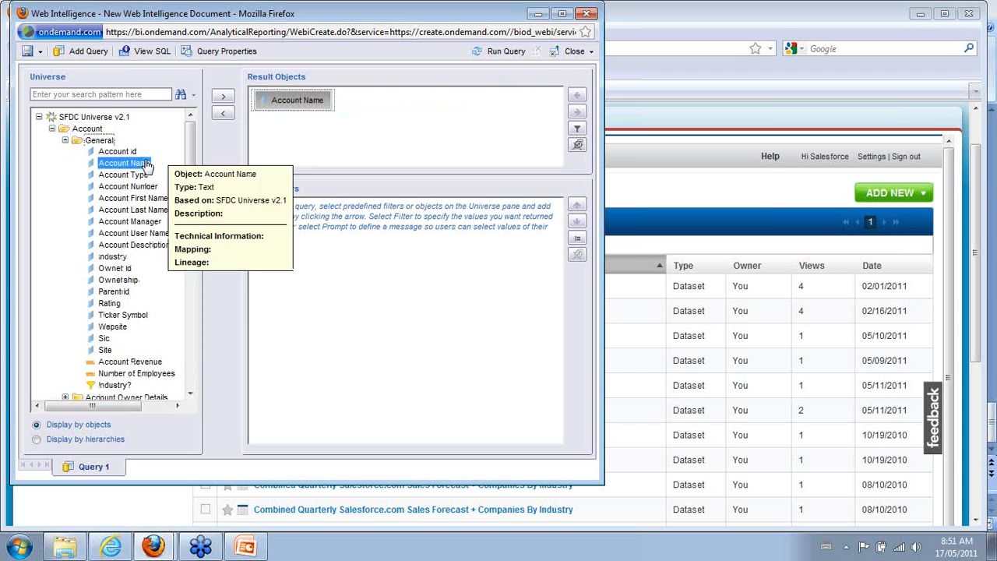
{"action": "left_click", "coordinate": [65, 141]}
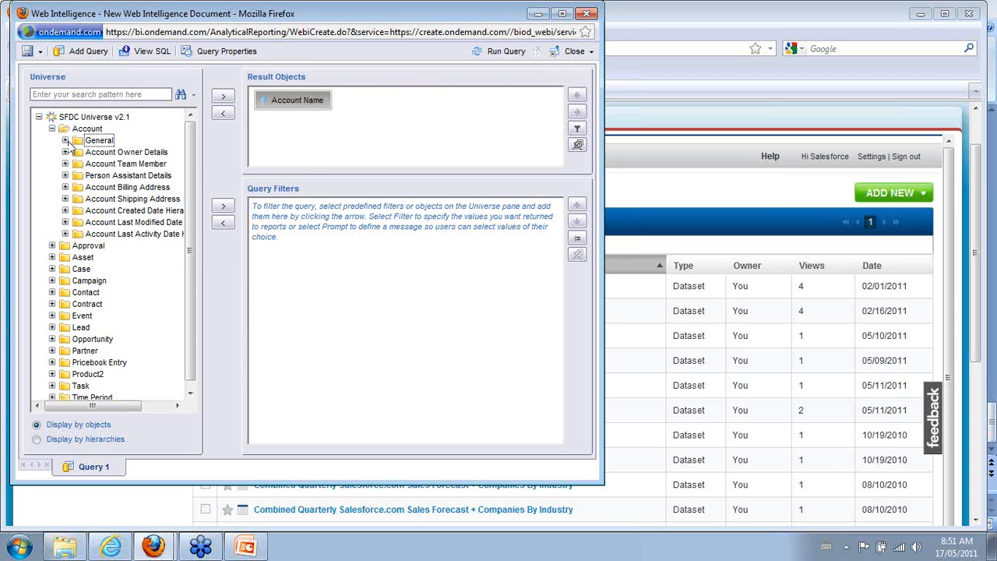
{"action": "left_click", "coordinate": [65, 141]}
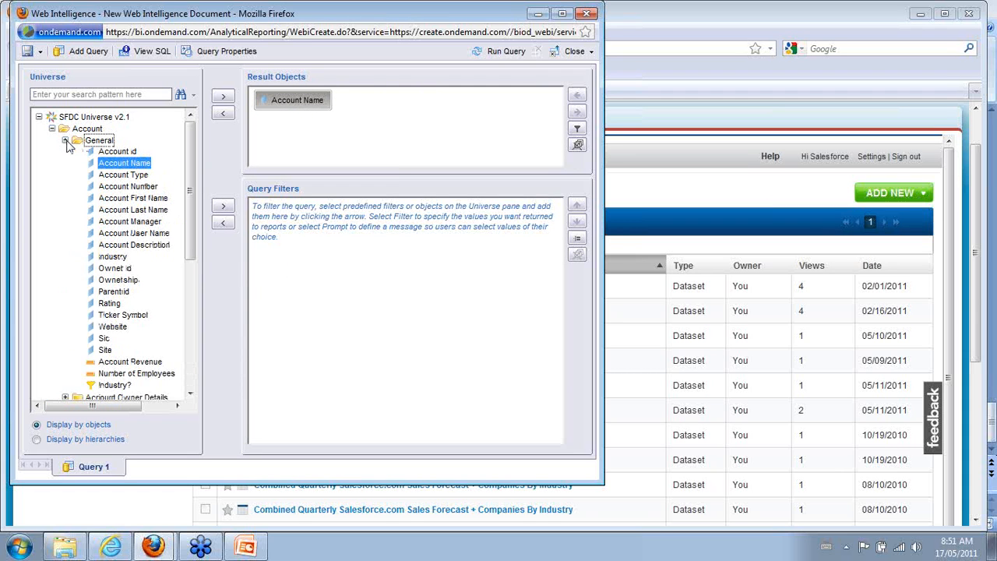
{"action": "left_click", "coordinate": [66, 141]}
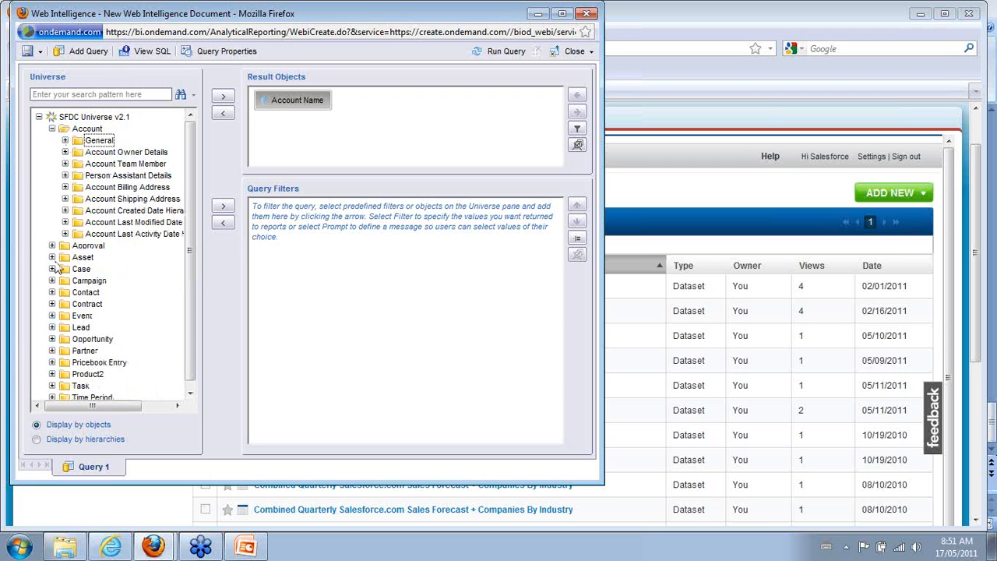
Step: Add Contact Last Name and Contact First Name from the Contact class to the result objects
{"action": "left_click", "coordinate": [52, 293]}
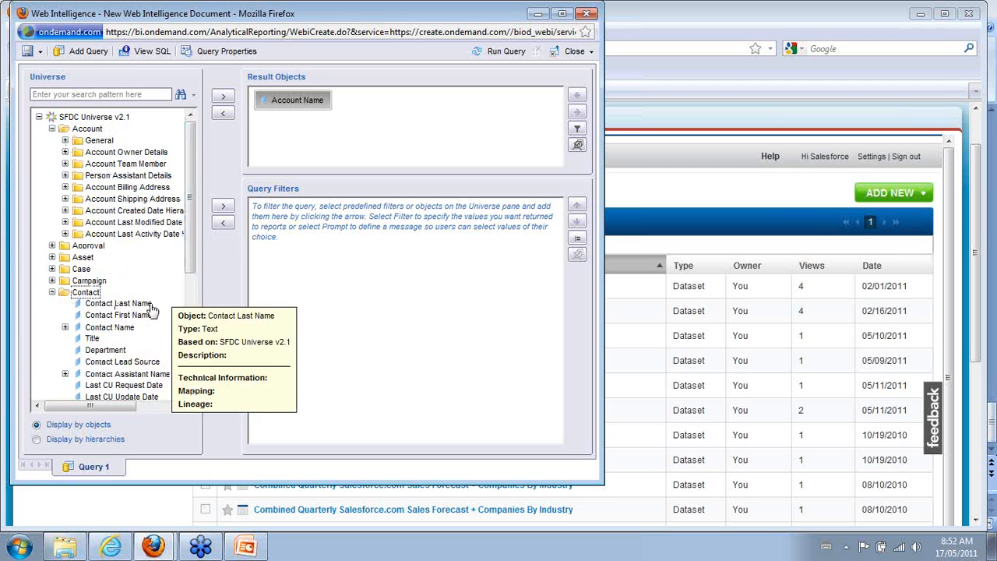
{"action": "double_click", "coordinate": [148, 304]}
{"action": "double_click", "coordinate": [144, 315]}
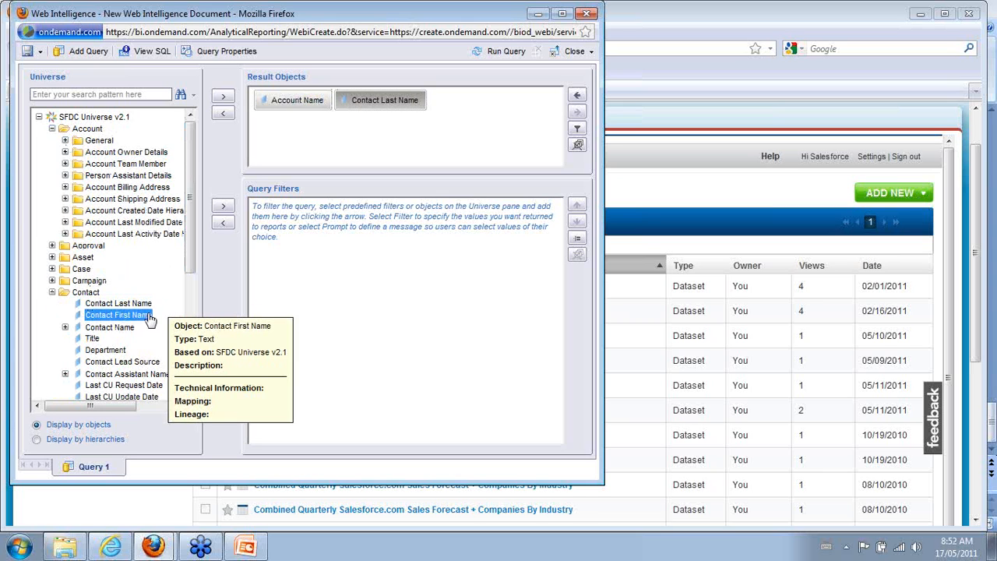
{"action": "left_click", "coordinate": [52, 292]}
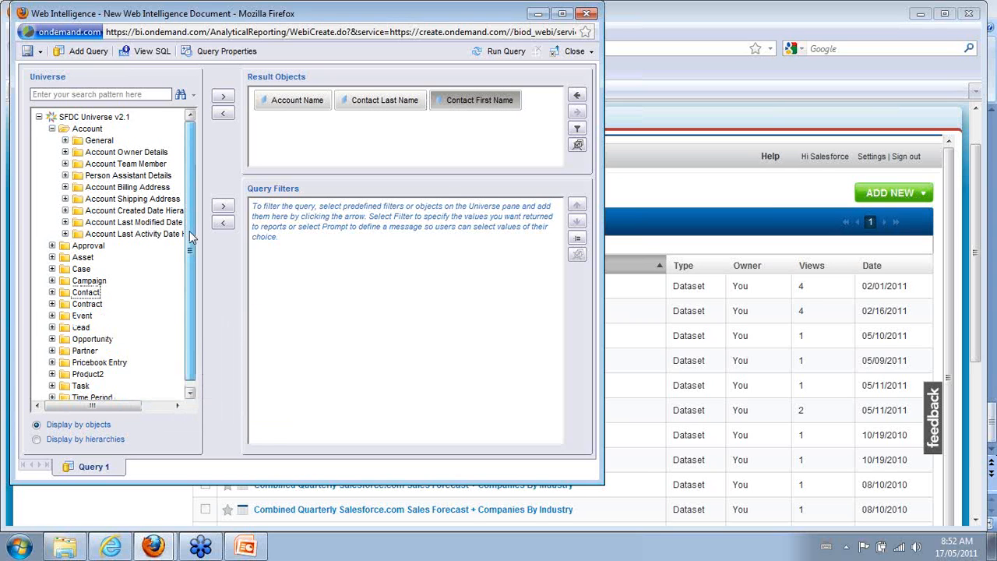
Step: Add Opportunity Name, Probability and Stage Name from the Opportunity class to the query's result objects
{"action": "left_click_drag", "start_coordinate": [190, 258], "coordinate": [191, 265]}
{"action": "left_click", "coordinate": [52, 332]}
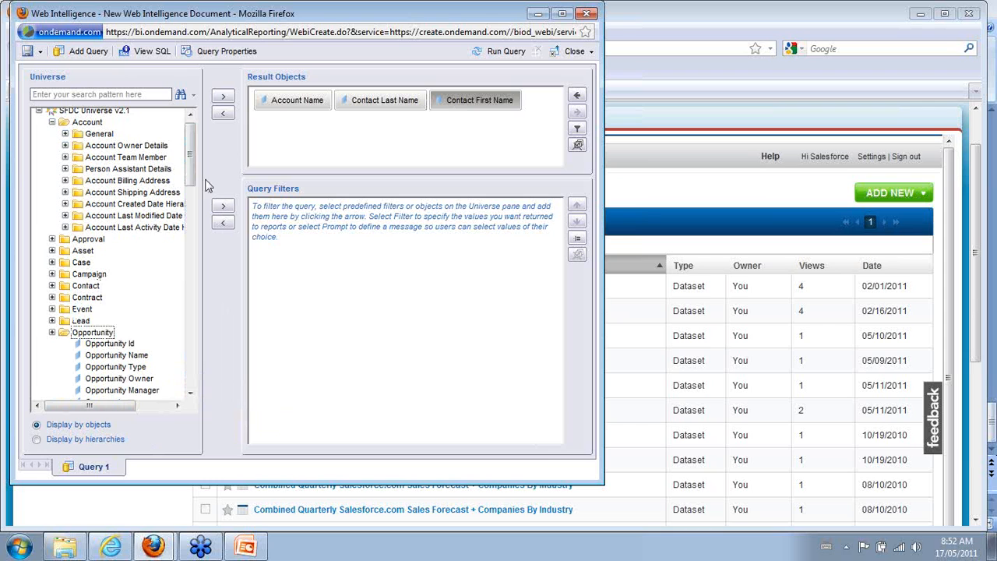
{"action": "scroll", "coordinate": [148, 182], "scroll_direction": "down", "scroll_amount": 4}
{"action": "left_click", "coordinate": [143, 174]}
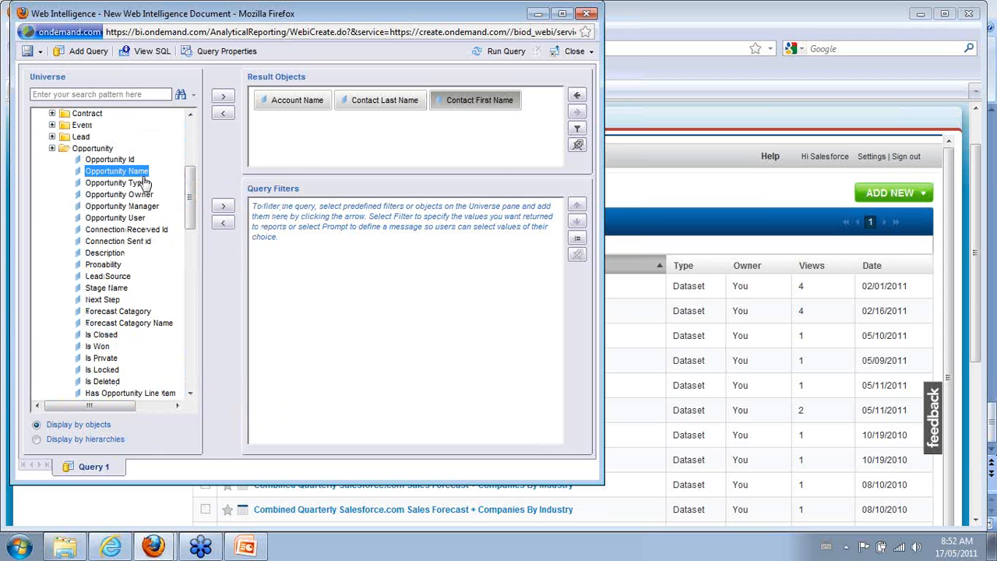
{"action": "double_click", "coordinate": [142, 177]}
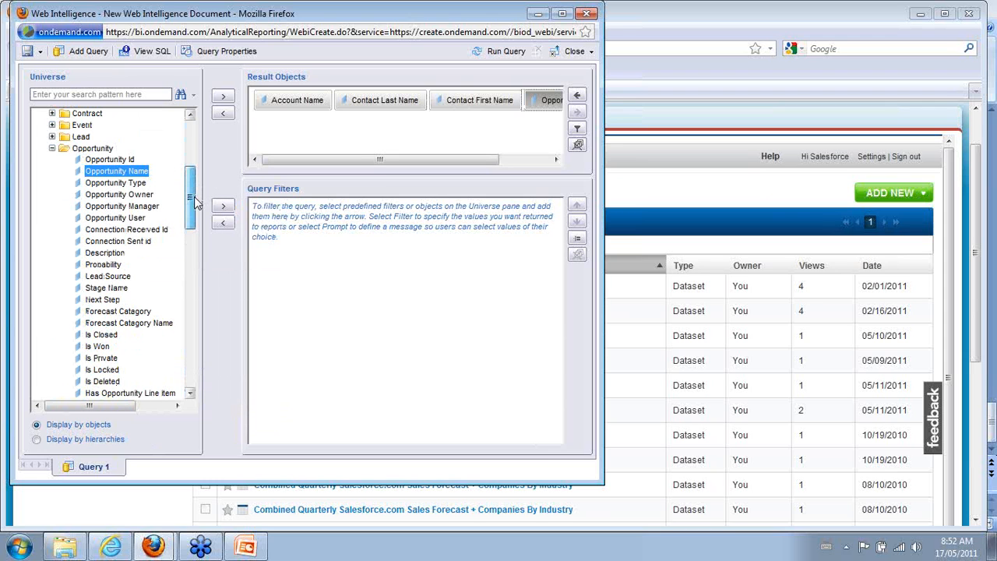
{"action": "left_click_drag", "start_coordinate": [195, 201], "coordinate": [195, 220]}
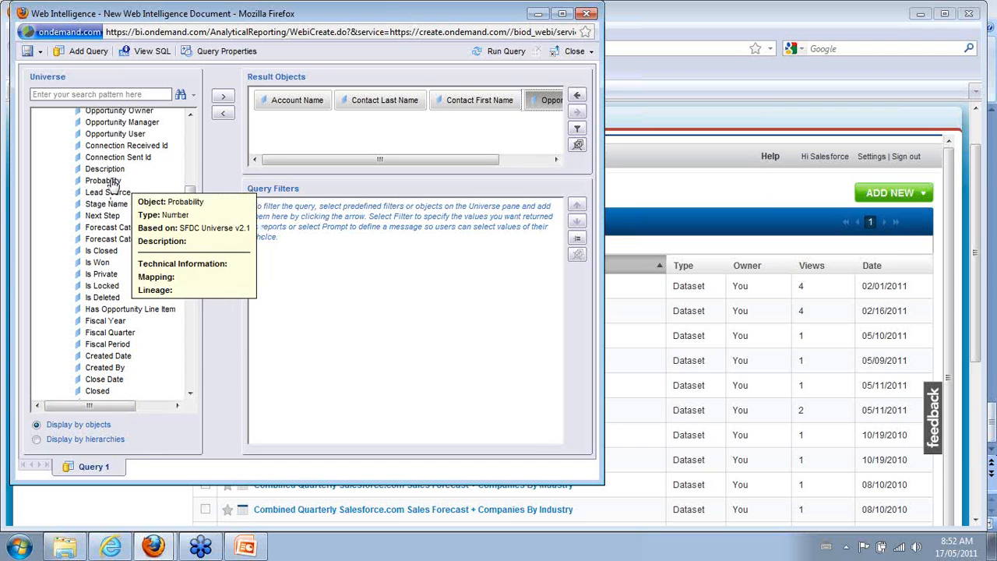
{"action": "double_click", "coordinate": [113, 181]}
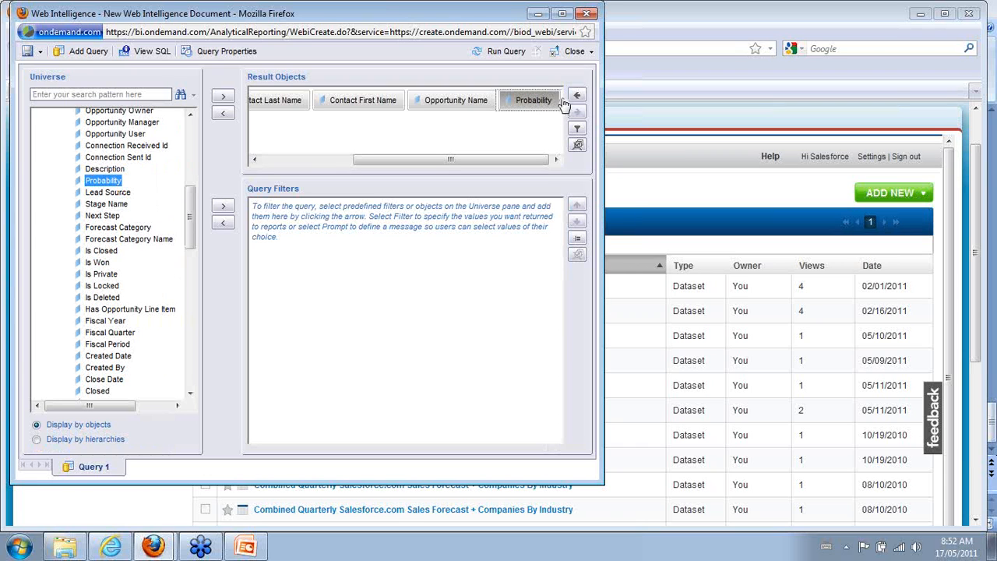
{"action": "double_click", "coordinate": [122, 206]}
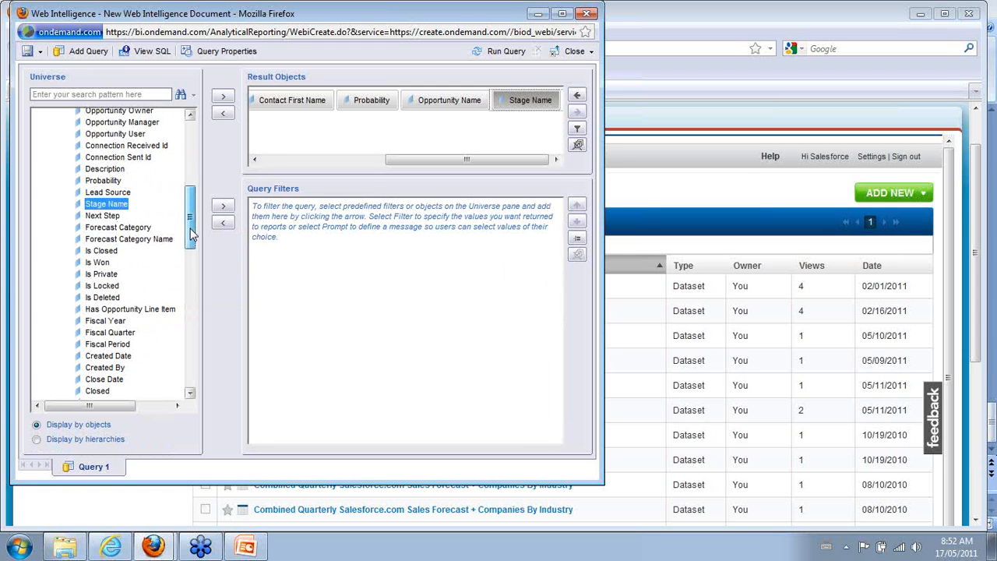
Step: Add the Amount measure from the Opportunity class to the result objects
{"action": "scroll", "coordinate": [192, 246], "scroll_direction": "down", "scroll_amount": 2}
{"action": "scroll", "coordinate": [192, 247], "scroll_direction": "down", "scroll_amount": 1}
{"action": "scroll", "coordinate": [192, 257], "scroll_direction": "down", "scroll_amount": 1}
{"action": "left_click_drag", "start_coordinate": [192, 259], "coordinate": [194, 167]}
{"action": "double_click", "coordinate": [99, 269]}
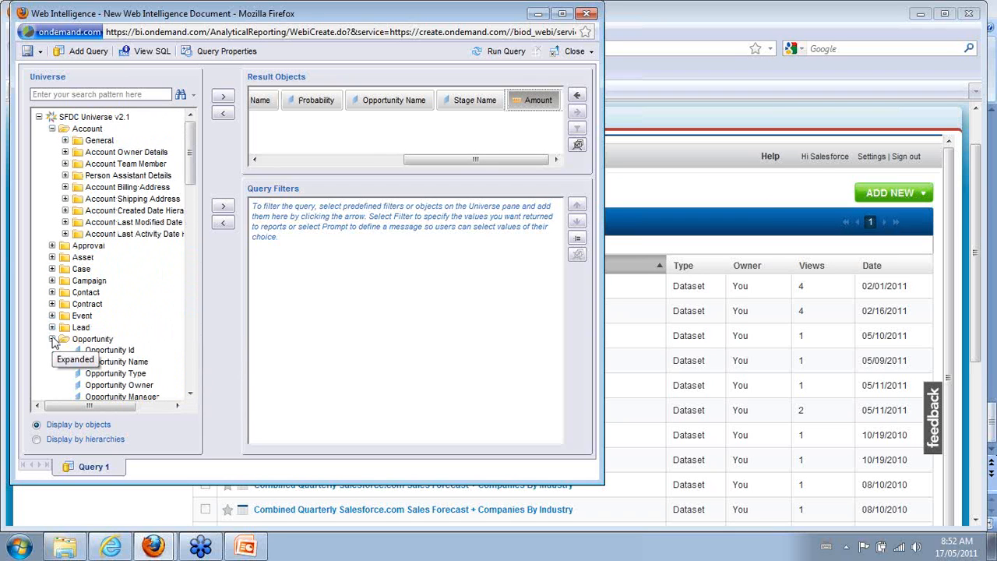
Step: Add Fiscal Year to both the result objects and the query filters, keeping In List and making its value a prompt
{"action": "left_click_drag", "start_coordinate": [193, 162], "coordinate": [196, 240]}
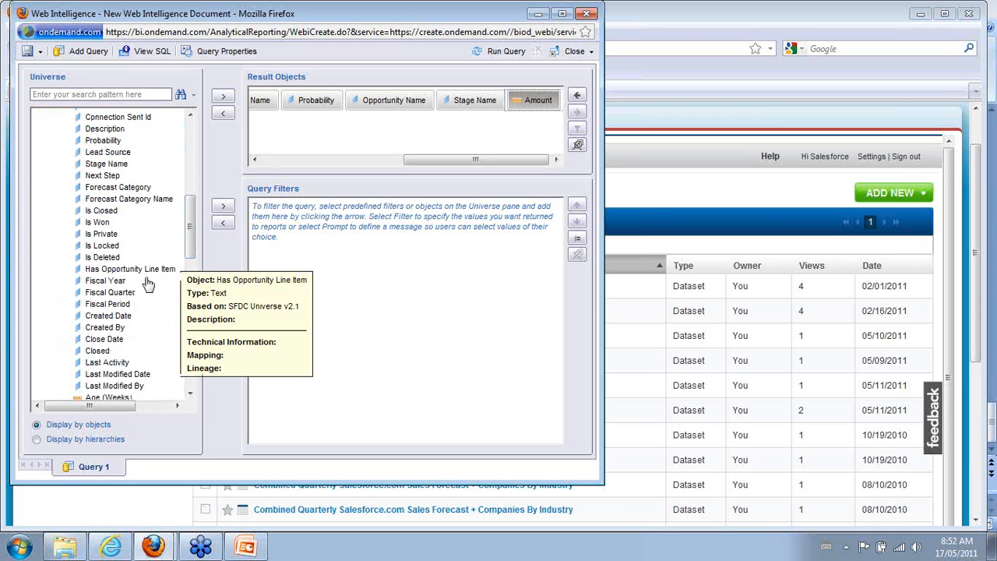
{"action": "left_click", "coordinate": [105, 280]}
{"action": "left_click", "coordinate": [223, 101]}
{"action": "left_click", "coordinate": [224, 209]}
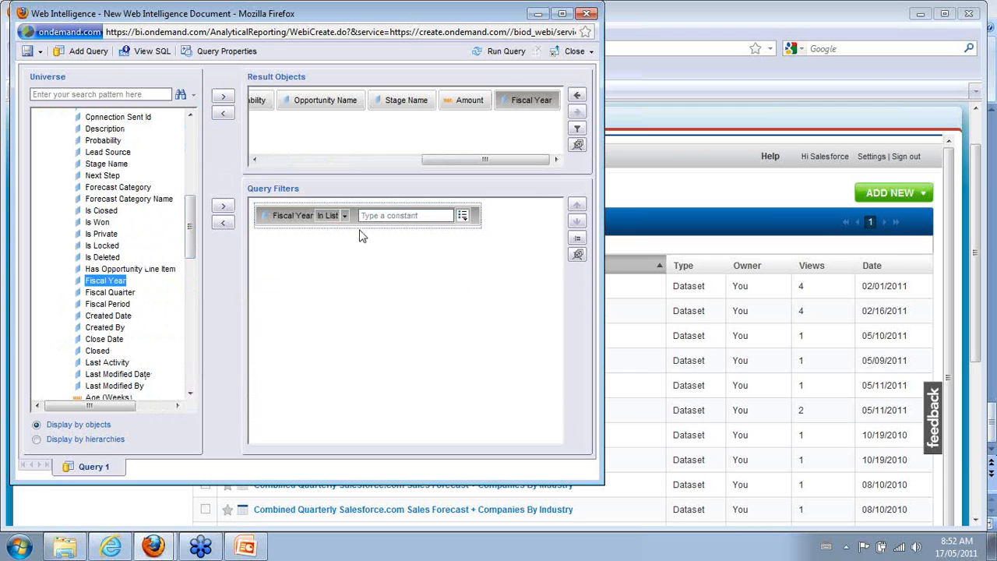
{"action": "left_click", "coordinate": [345, 215]}
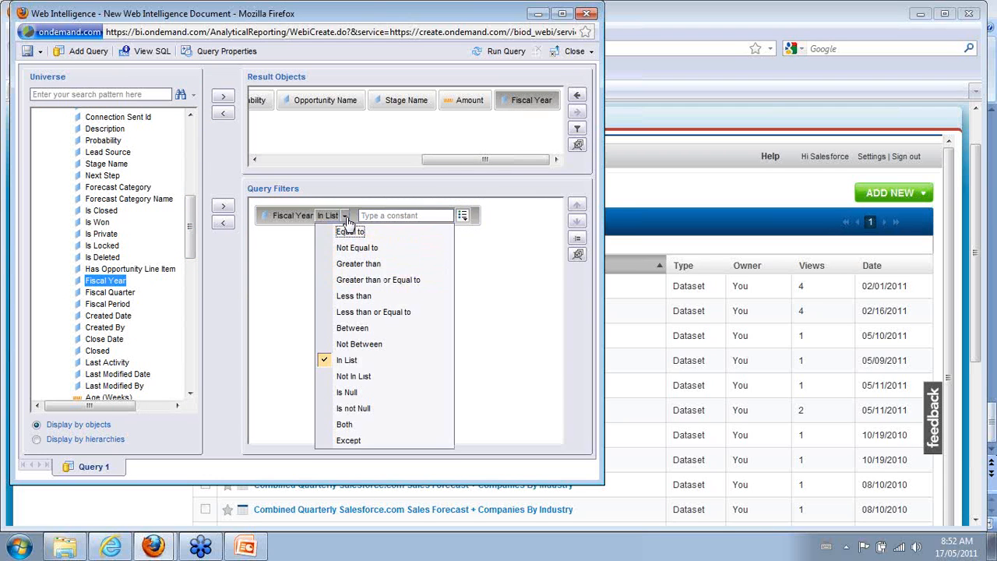
{"action": "left_click", "coordinate": [463, 216]}
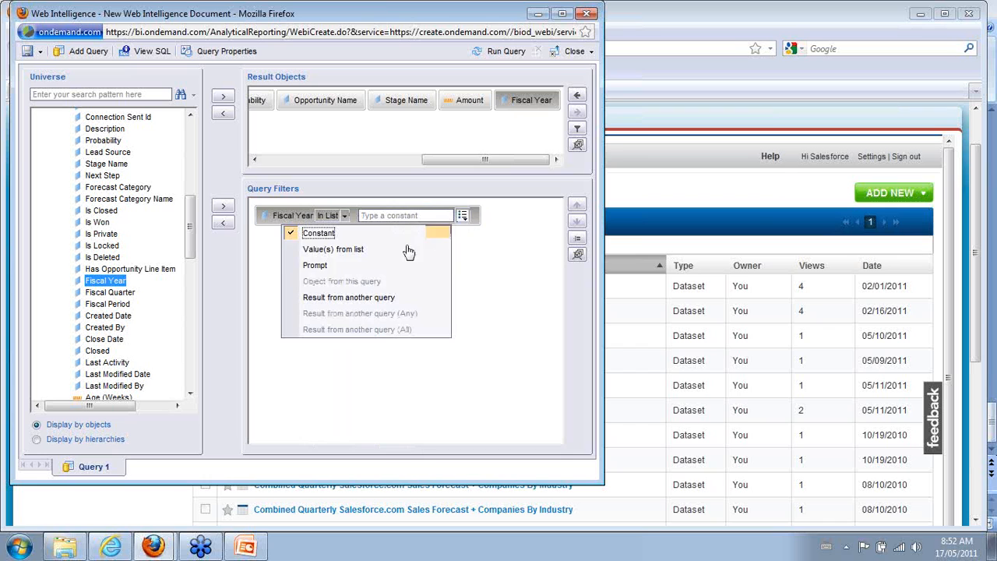
{"action": "left_click", "coordinate": [350, 264]}
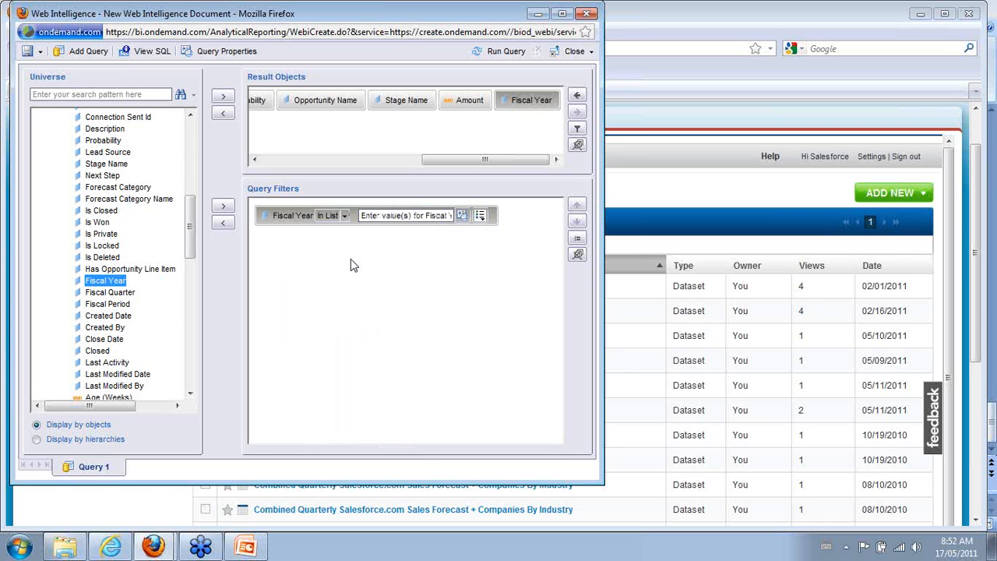
Step: Run the query for fiscal years 2008, 2009 and 2010
{"action": "left_click", "coordinate": [502, 51]}
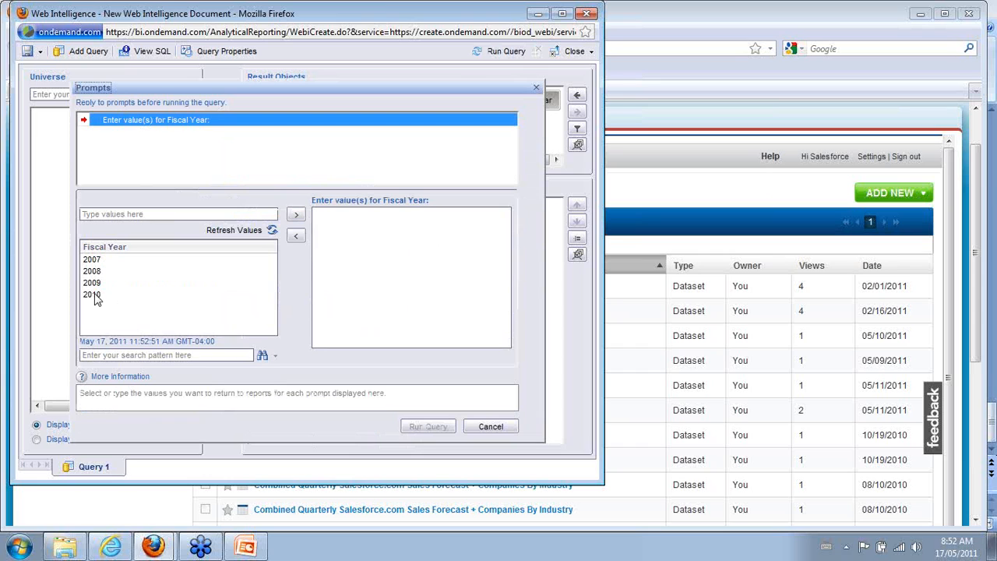
{"action": "left_click", "coordinate": [93, 296]}
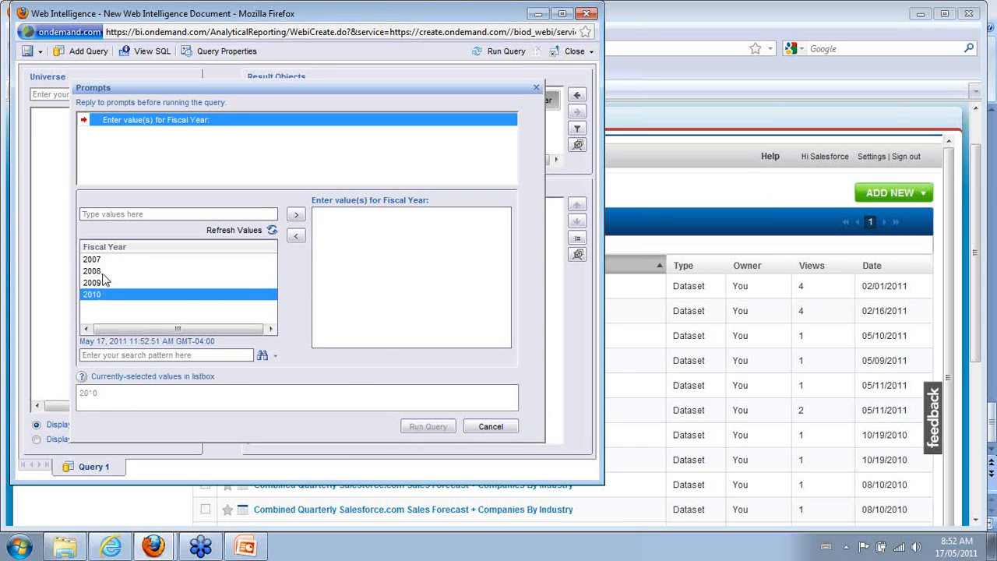
{"action": "left_click", "coordinate": [98, 283], "text": "ctrl"}
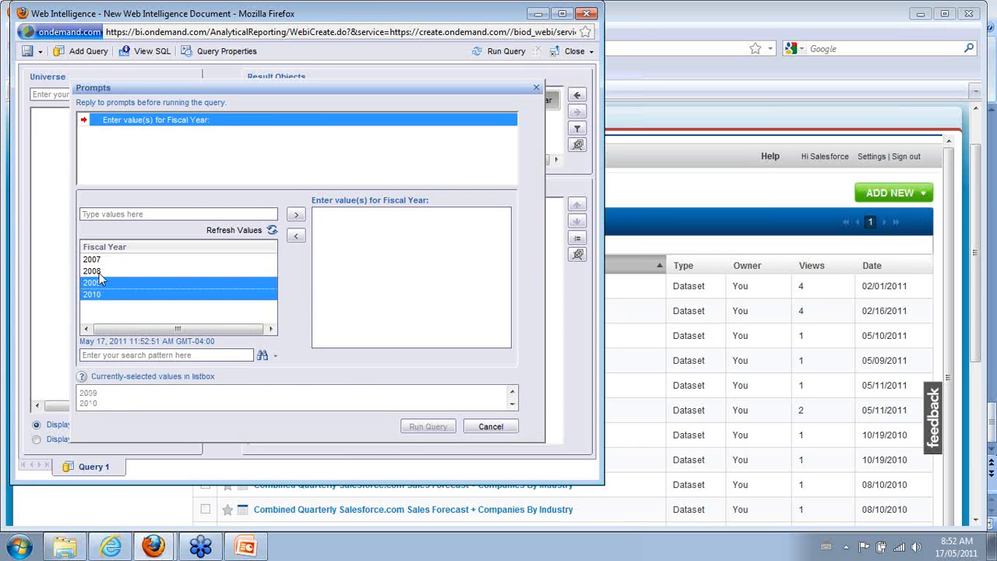
{"action": "left_click", "coordinate": [99, 273], "text": "ctrl"}
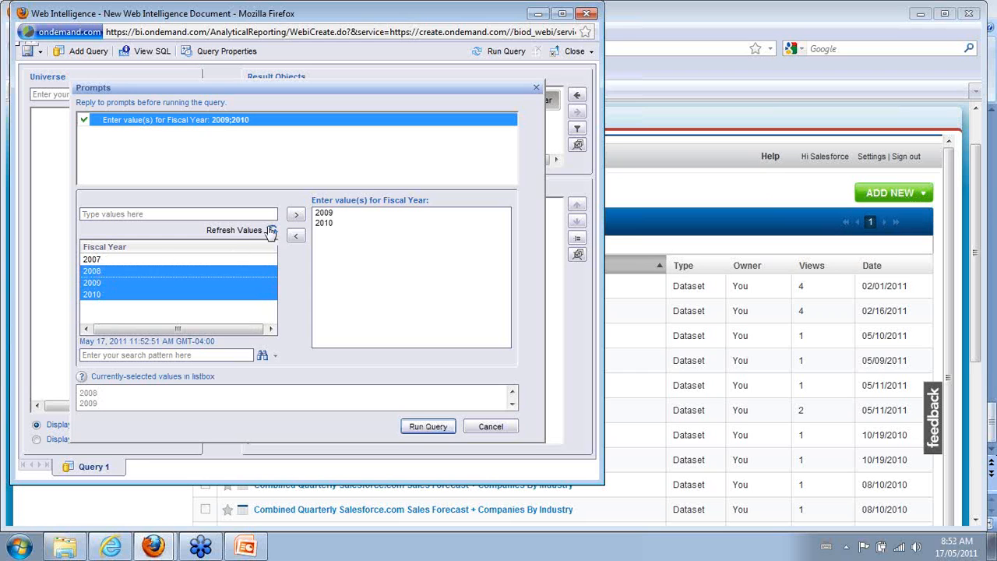
{"action": "left_click", "coordinate": [293, 219]}
{"action": "left_click", "coordinate": [434, 431]}
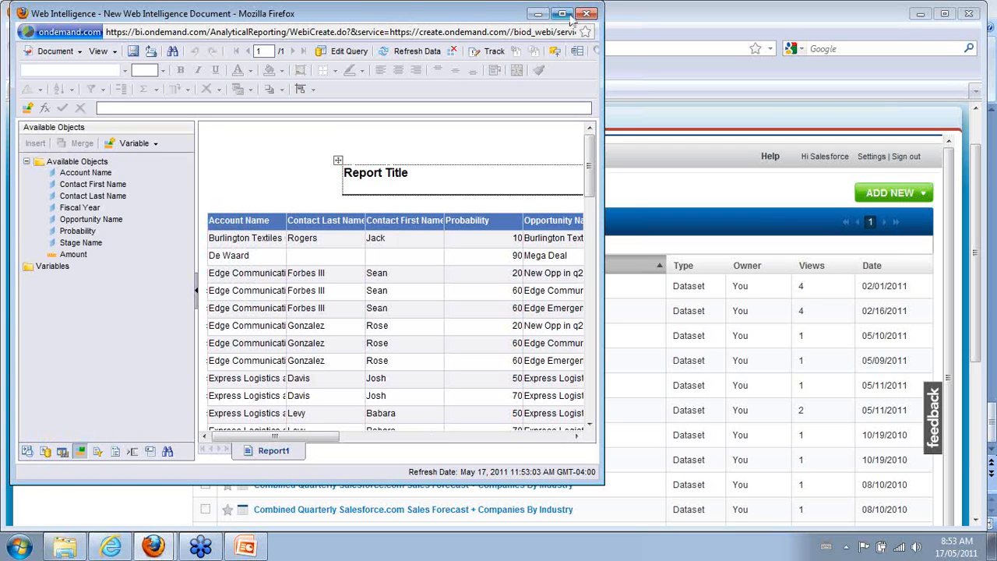
Step: Maximize the report window and remove the Contact Last Name column from the table
{"action": "left_click", "coordinate": [569, 18]}
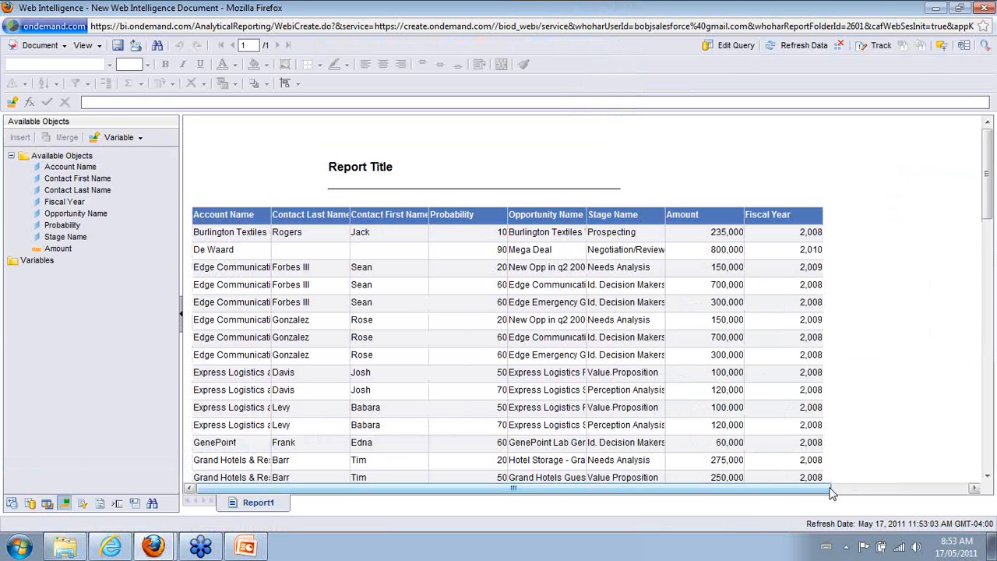
{"action": "left_click", "coordinate": [808, 231]}
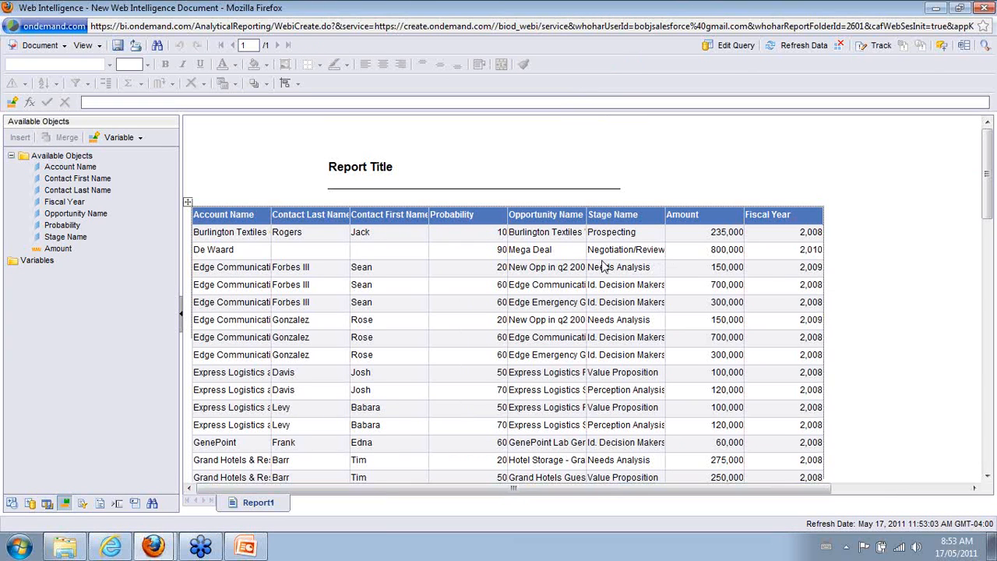
{"action": "left_click", "coordinate": [329, 220]}
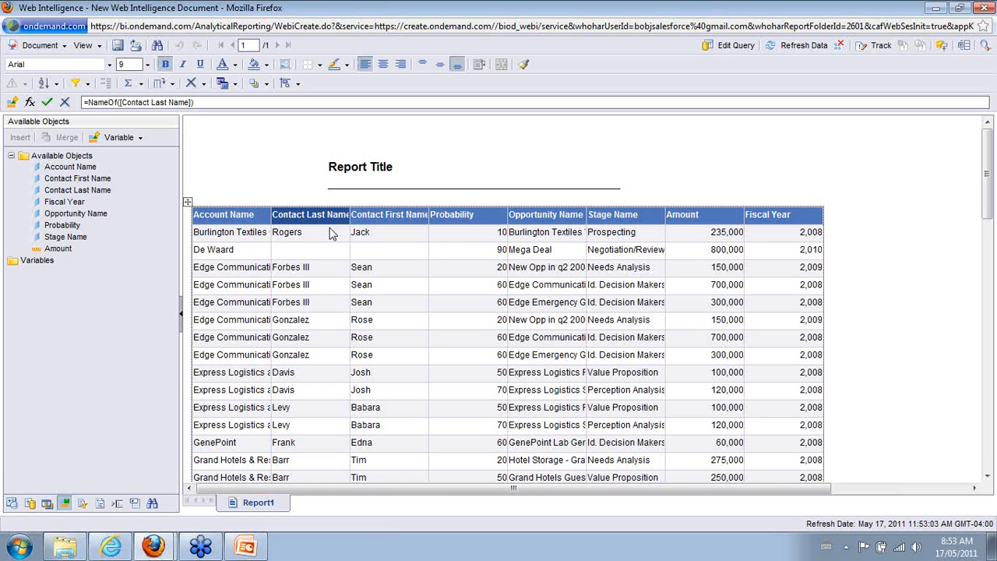
{"action": "right_click", "coordinate": [329, 228]}
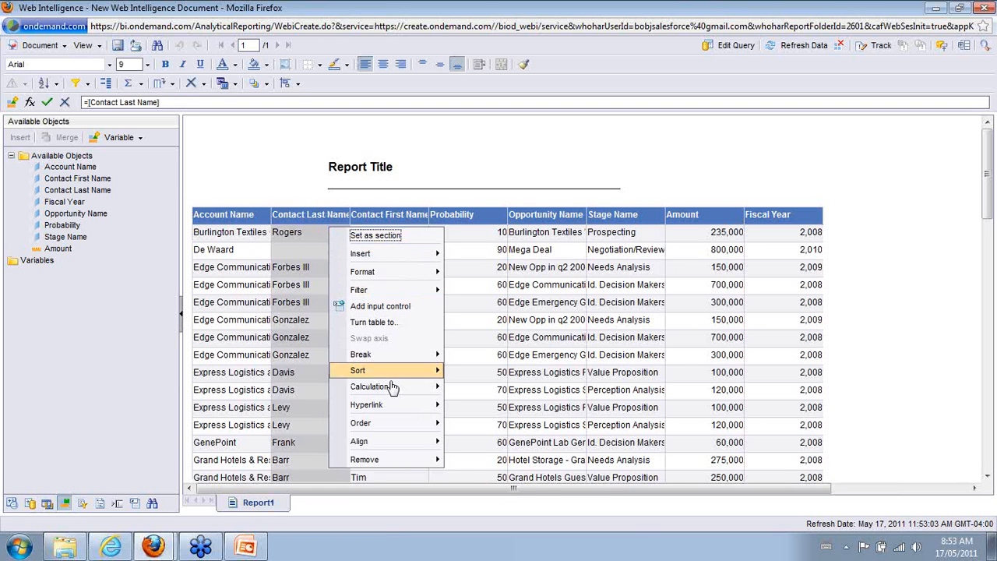
{"action": "mouse_move", "coordinate": [403, 461]}
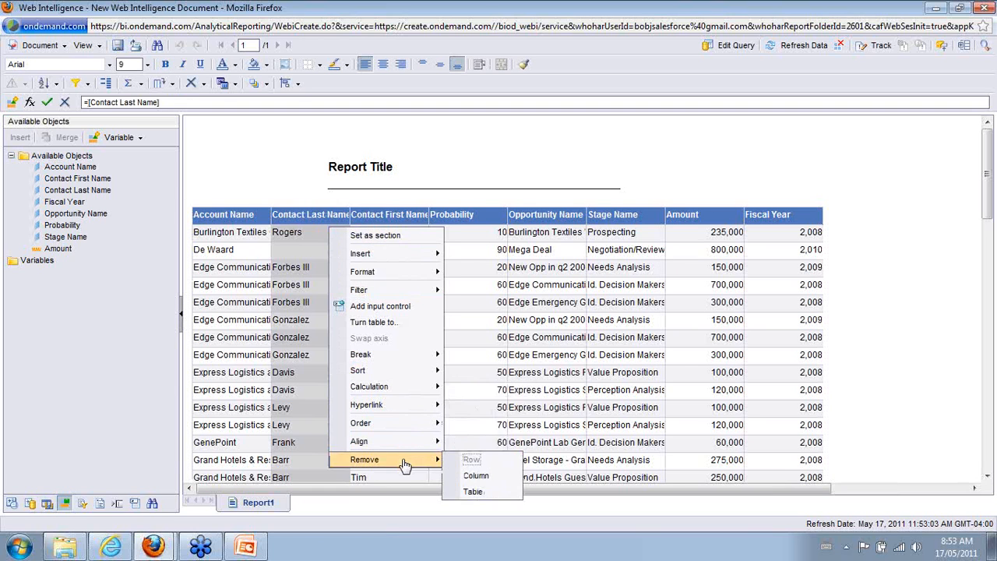
{"action": "left_click", "coordinate": [475, 475]}
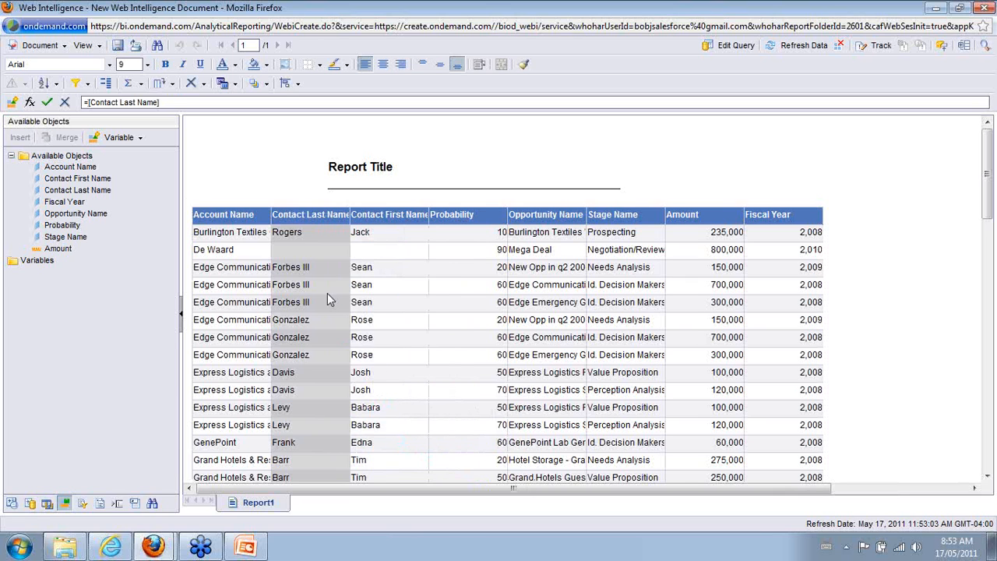
Step: Remove the Contact First Name, Probability, Opportunity Name and Stage Name columns together from the report table
{"action": "left_click", "coordinate": [322, 218]}
{"action": "left_click", "coordinate": [324, 233]}
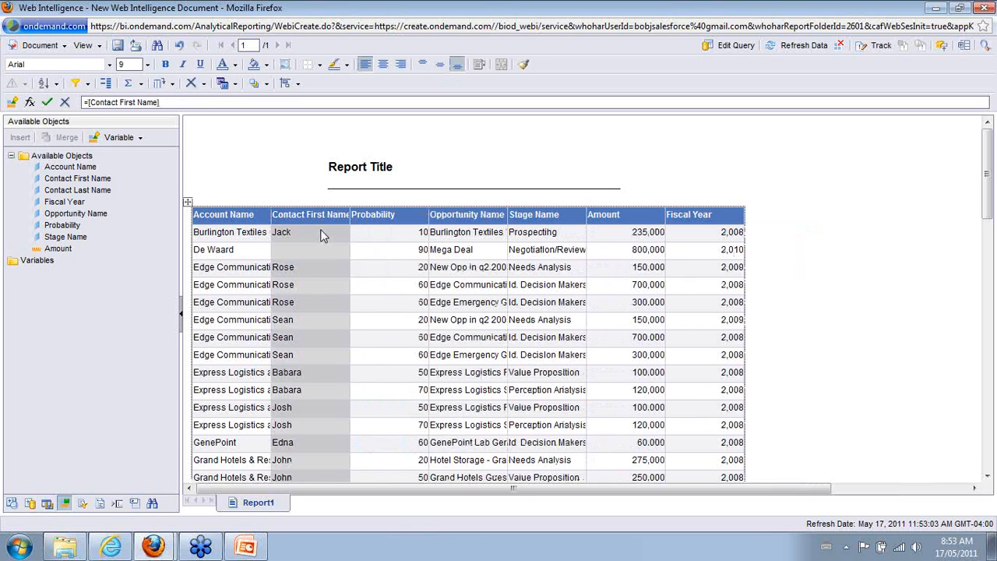
{"action": "left_click", "coordinate": [376, 217]}
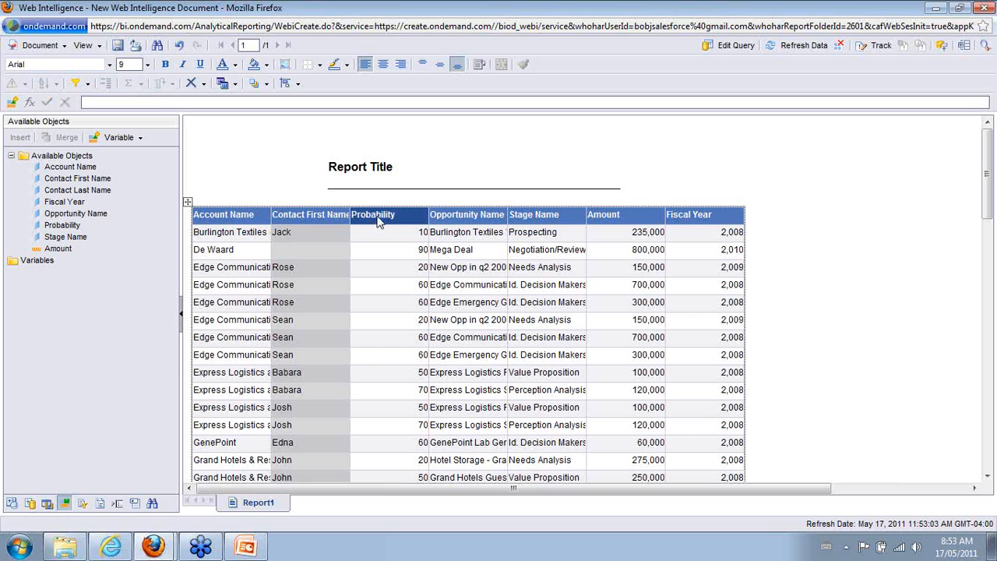
{"action": "left_click", "coordinate": [404, 240]}
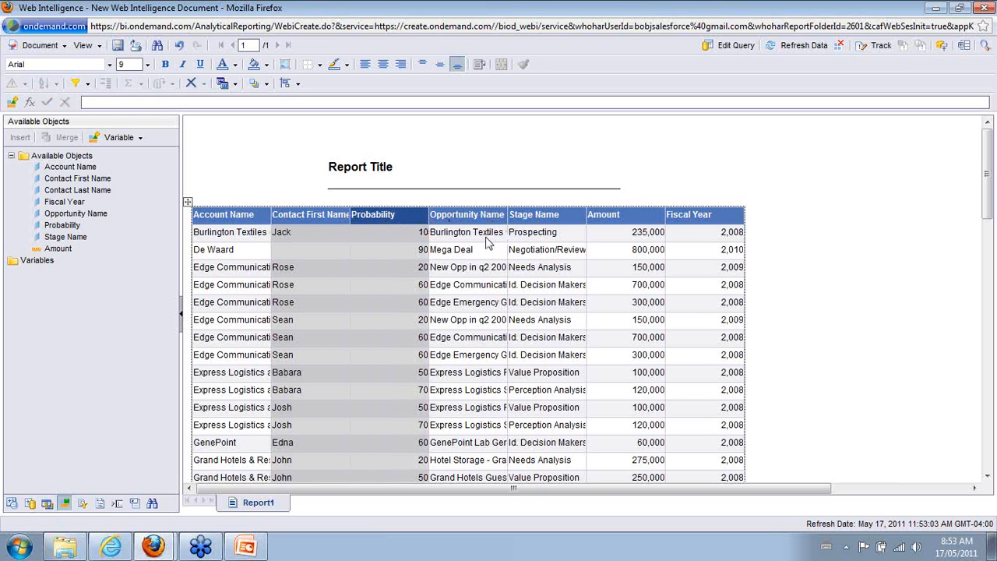
{"action": "left_click", "coordinate": [489, 243]}
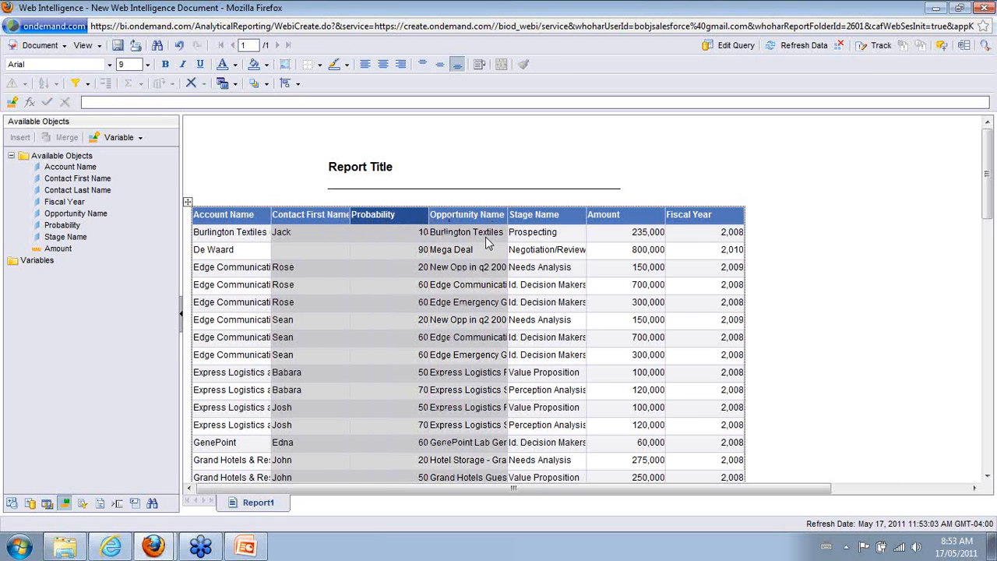
{"action": "left_click", "coordinate": [545, 240]}
{"action": "right_click", "coordinate": [545, 239]}
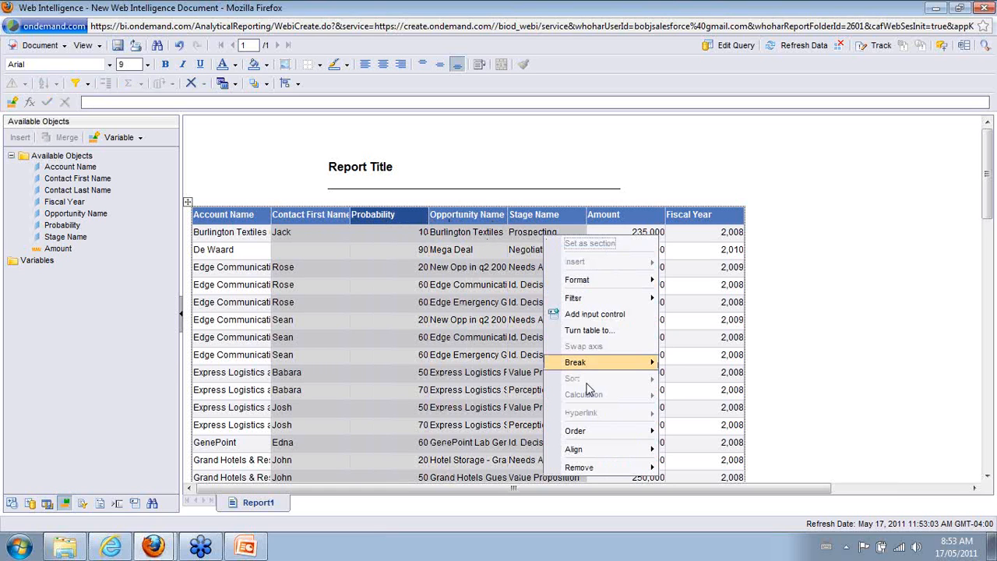
{"action": "mouse_move", "coordinate": [590, 468]}
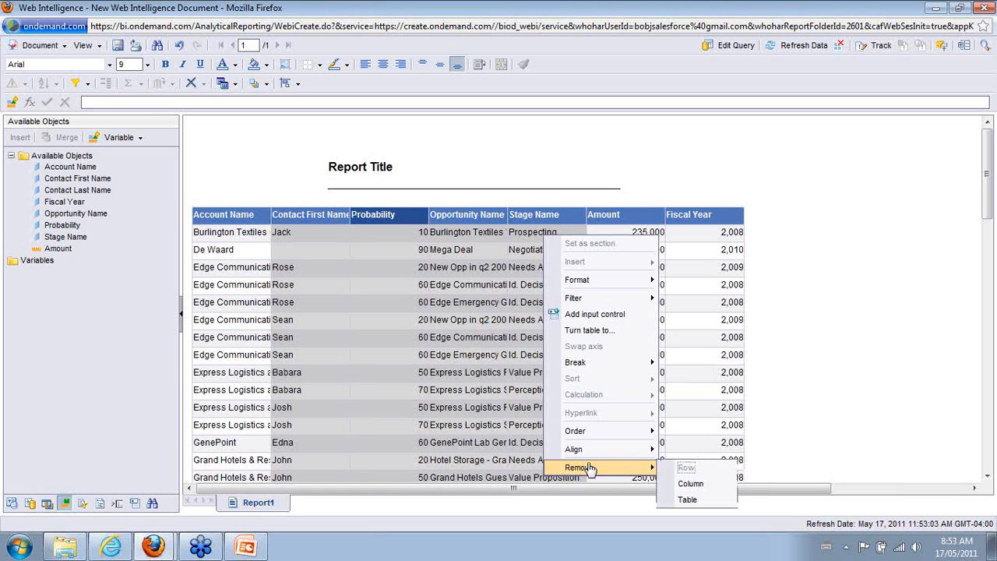
{"action": "left_click", "coordinate": [675, 483]}
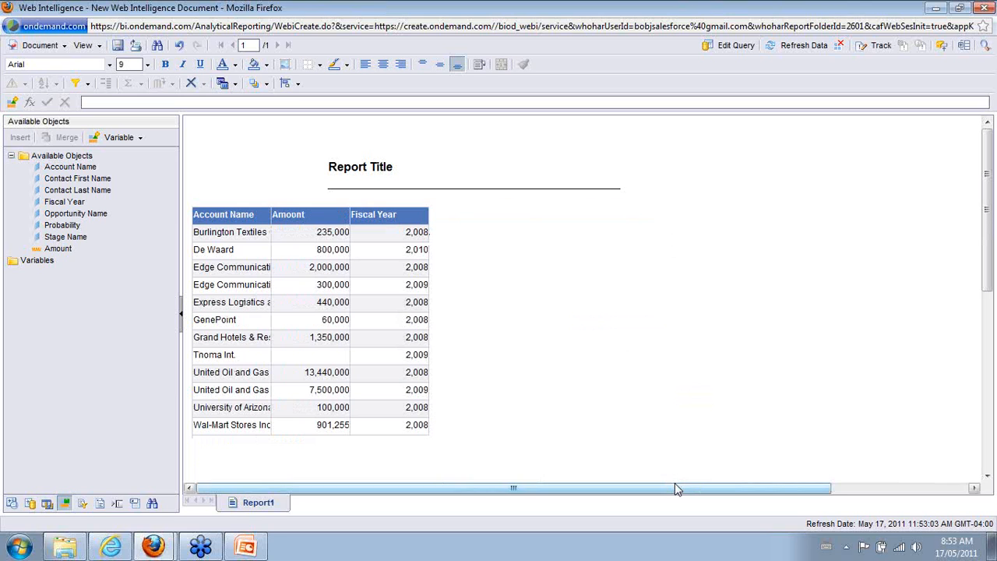
Step: Set the Fiscal Year column as the report's section
{"action": "left_click", "coordinate": [403, 239]}
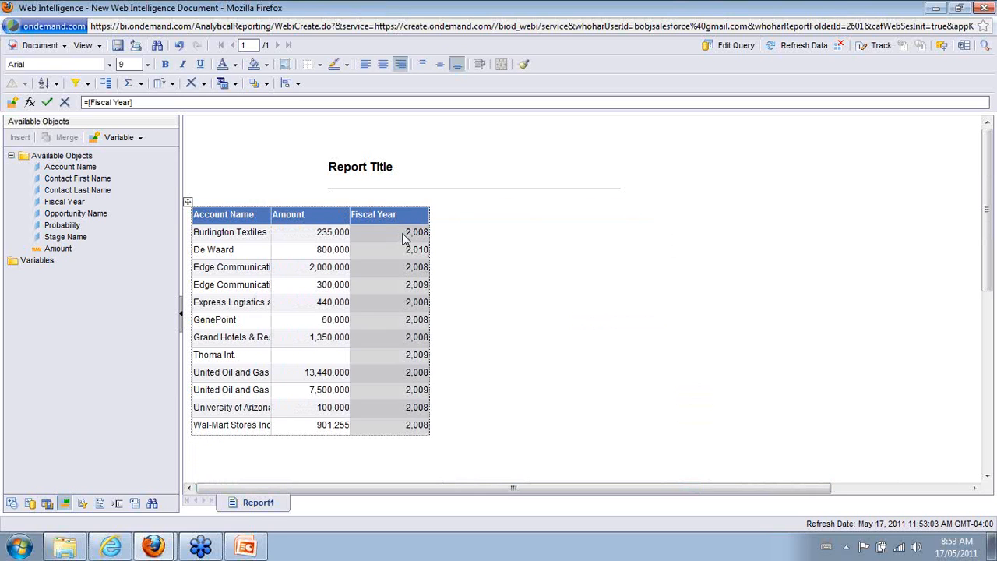
{"action": "right_click", "coordinate": [402, 234]}
{"action": "left_click", "coordinate": [441, 243]}
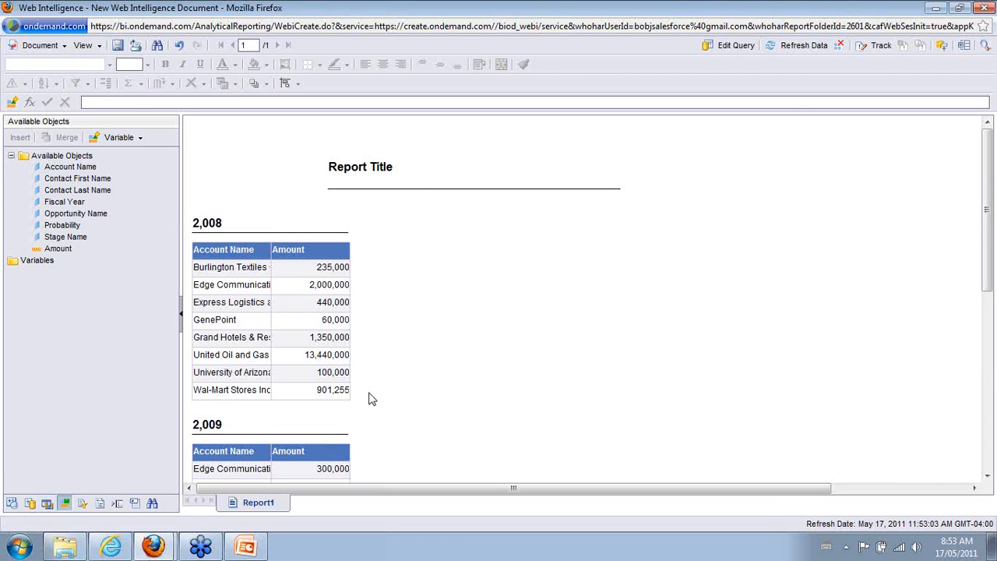
Step: Duplicate the Account Name and Amount table within the 2,008 section, placing the copy beside the original
{"action": "left_click", "coordinate": [373, 305]}
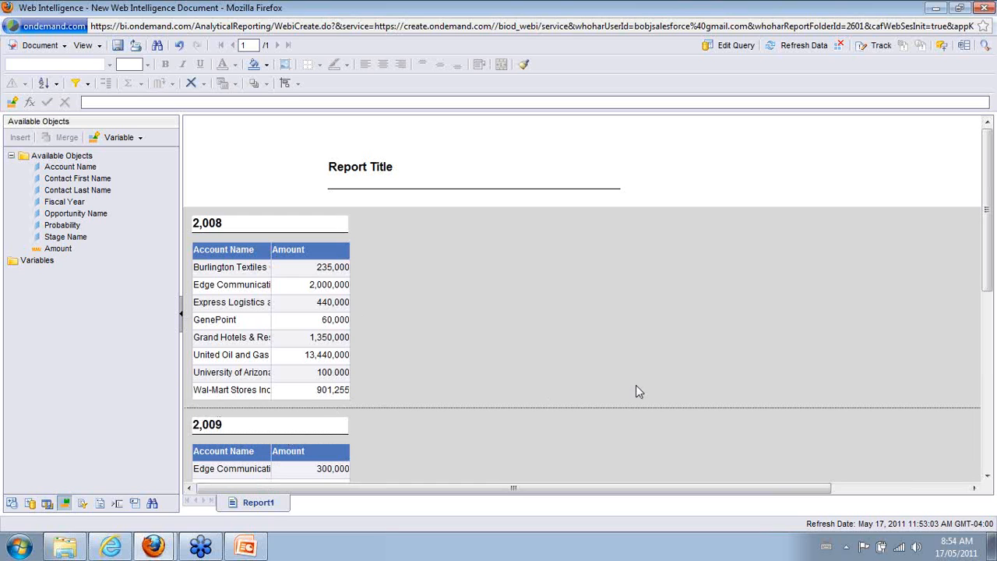
{"action": "right_click", "coordinate": [188, 236]}
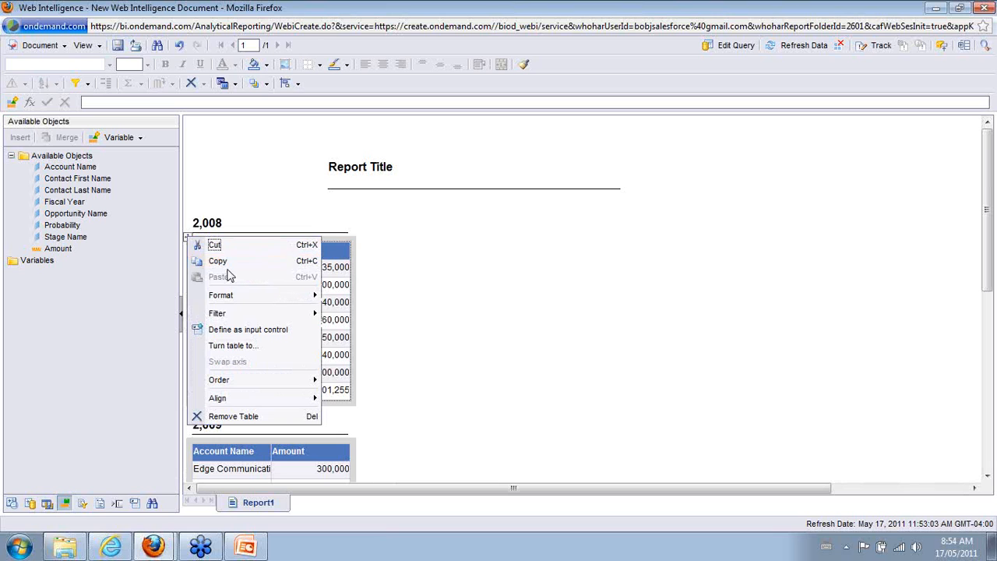
{"action": "left_click", "coordinate": [234, 261]}
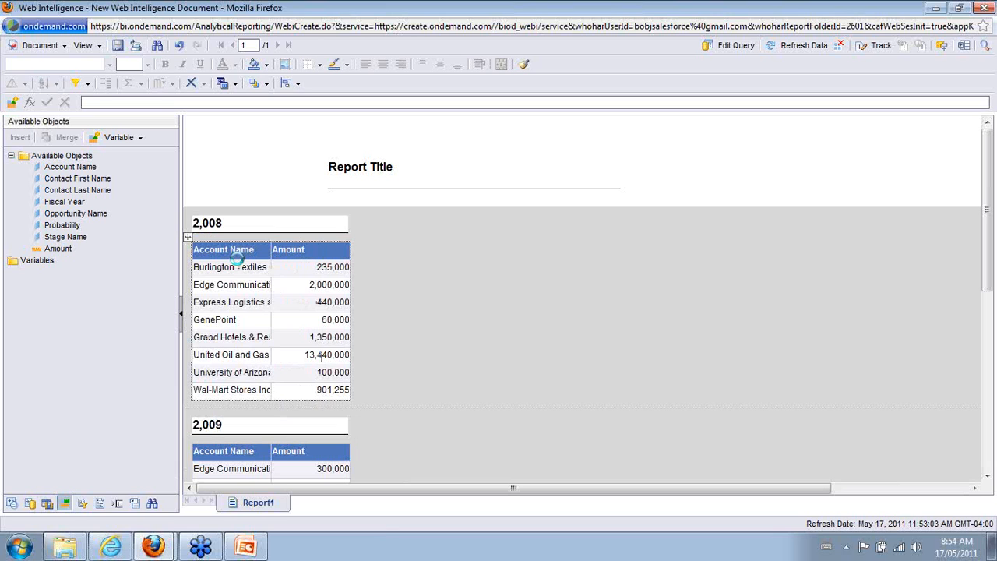
{"action": "left_click", "coordinate": [420, 247]}
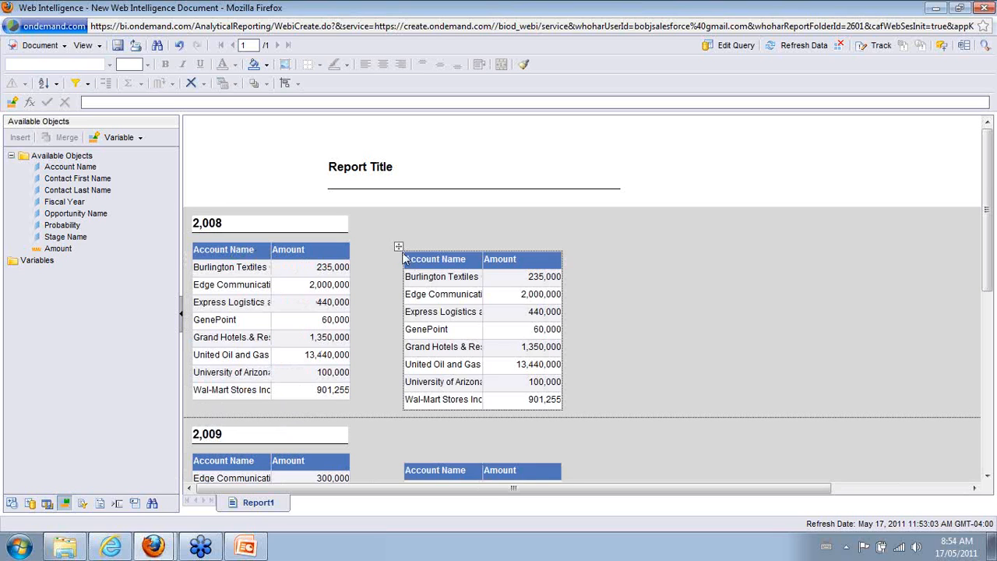
Step: Turn the copied table into a Vertical Grouped bar chart and widen the chart to give the account labels more room
{"action": "right_click", "coordinate": [399, 248]}
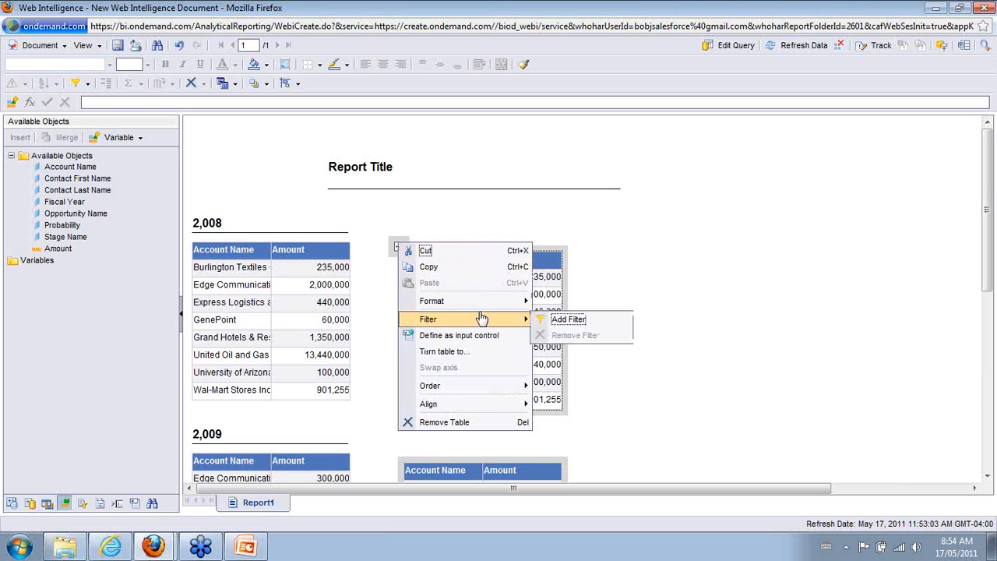
{"action": "left_click", "coordinate": [471, 352]}
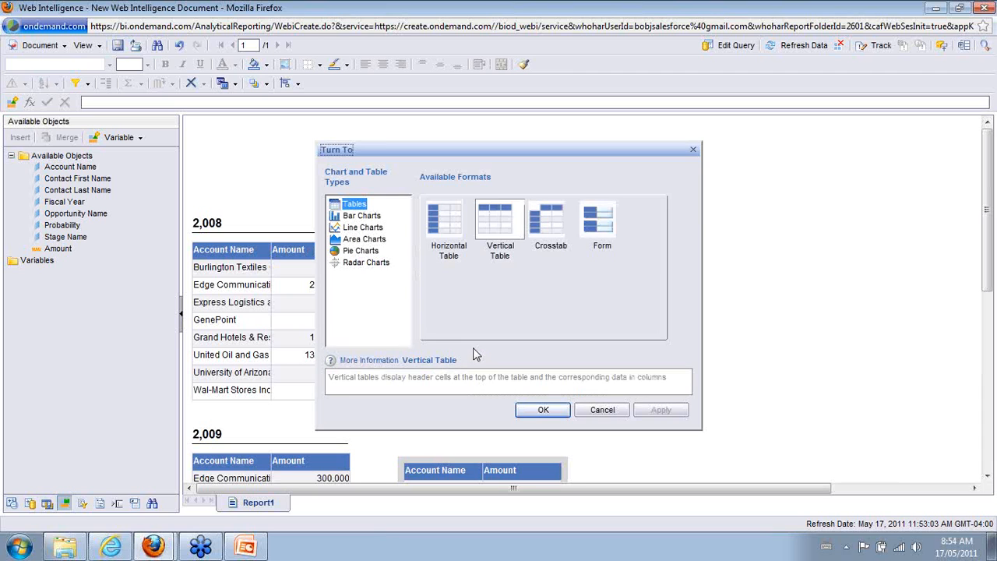
{"action": "left_click", "coordinate": [376, 221]}
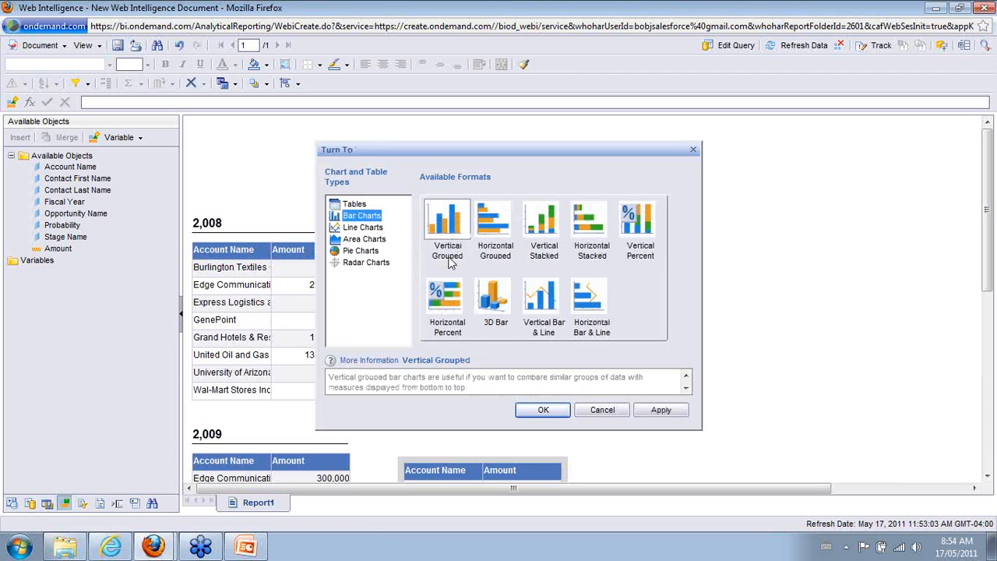
{"action": "left_click", "coordinate": [660, 411]}
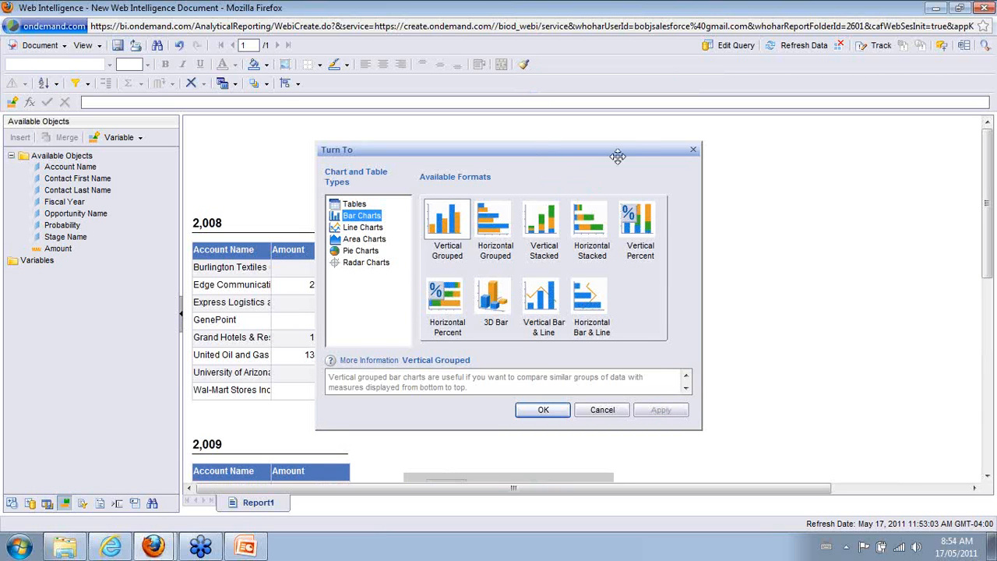
{"action": "left_click_drag", "start_coordinate": [617, 156], "coordinate": [657, 158]}
{"action": "left_click", "coordinate": [714, 153]}
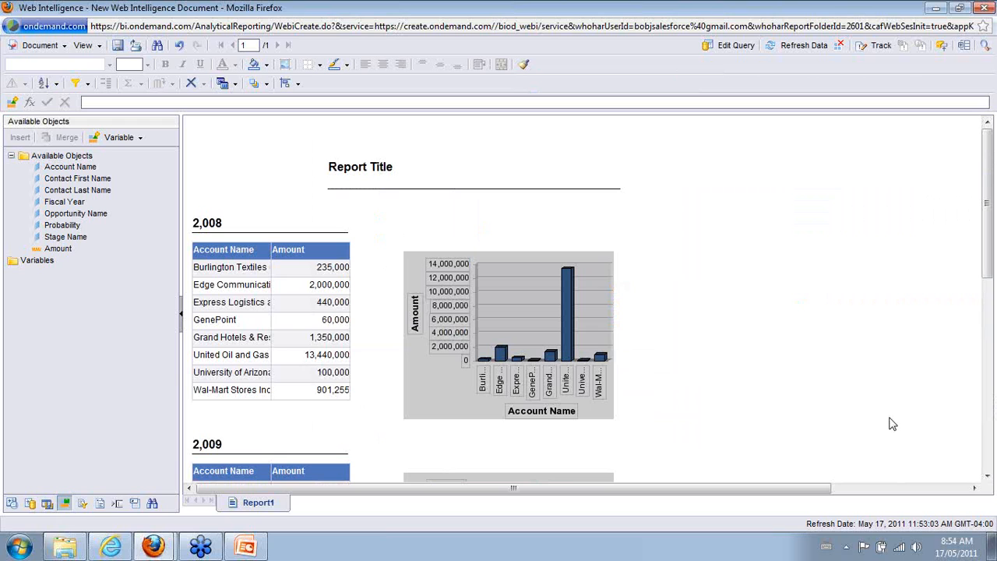
{"action": "left_click", "coordinate": [614, 385]}
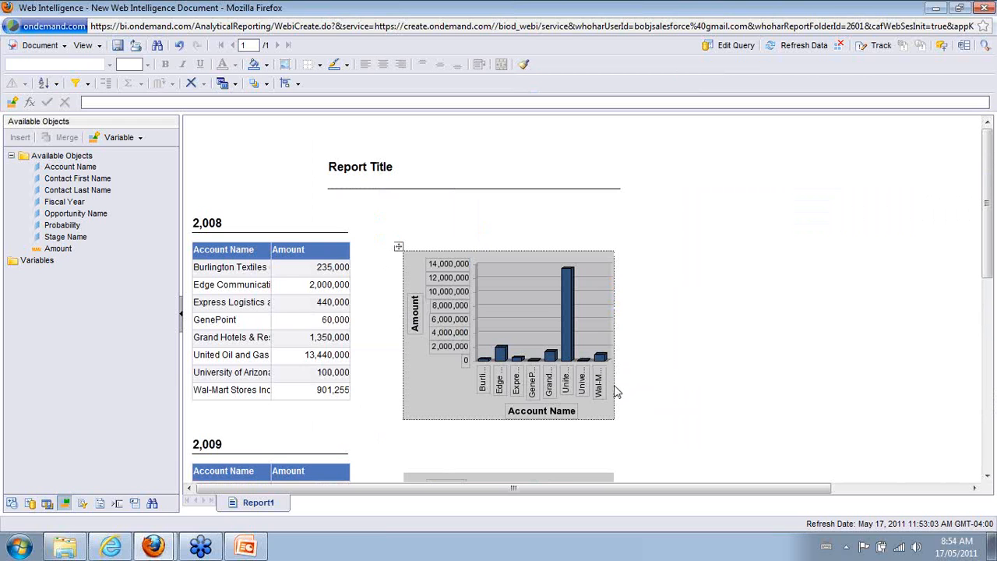
{"action": "left_click_drag", "start_coordinate": [614, 386], "coordinate": [706, 378]}
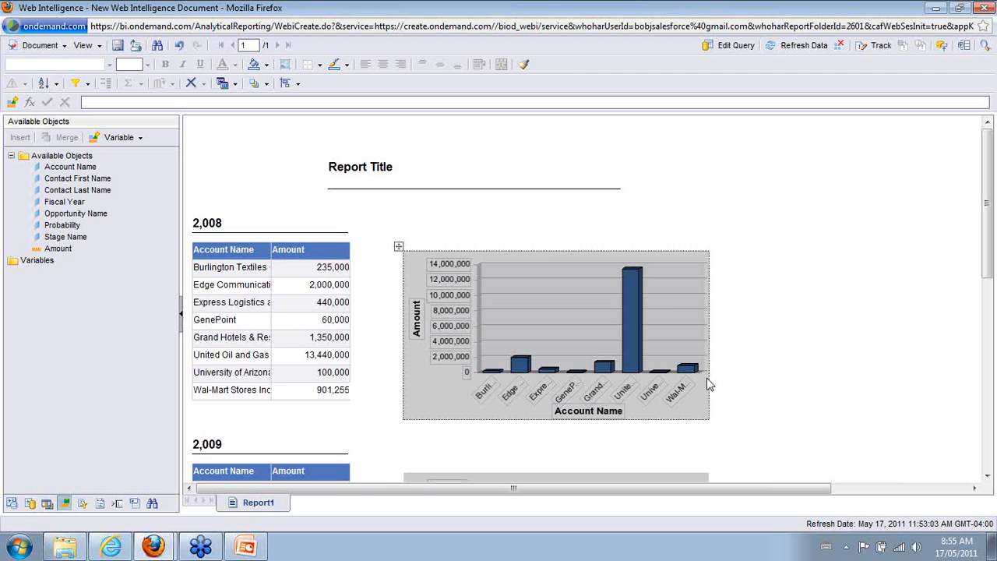
Step: Return to the BI OnDemand Datasets page and start adding a dataset imported from a Salesforce report
{"action": "left_click", "coordinate": [937, 11]}
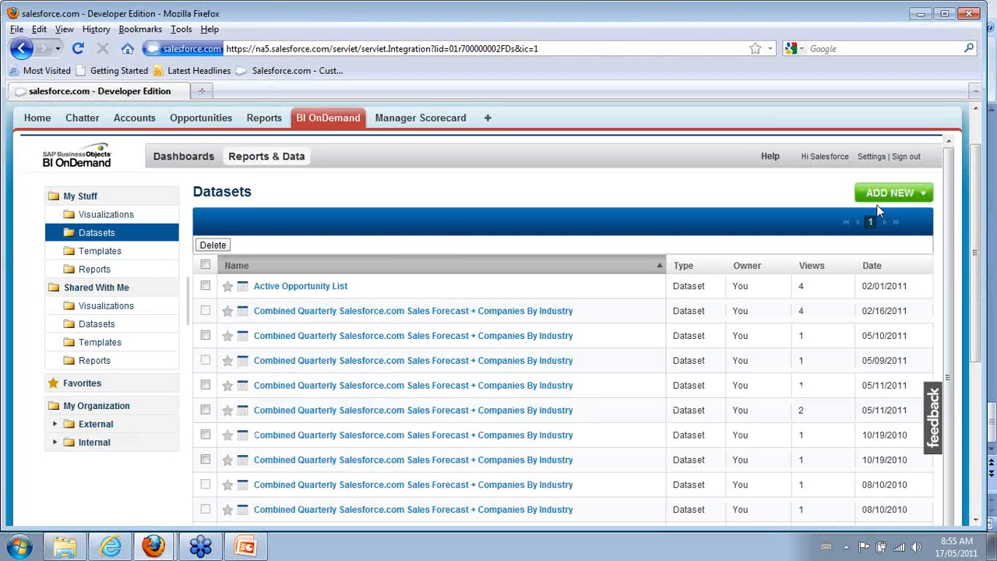
{"action": "left_click", "coordinate": [905, 194]}
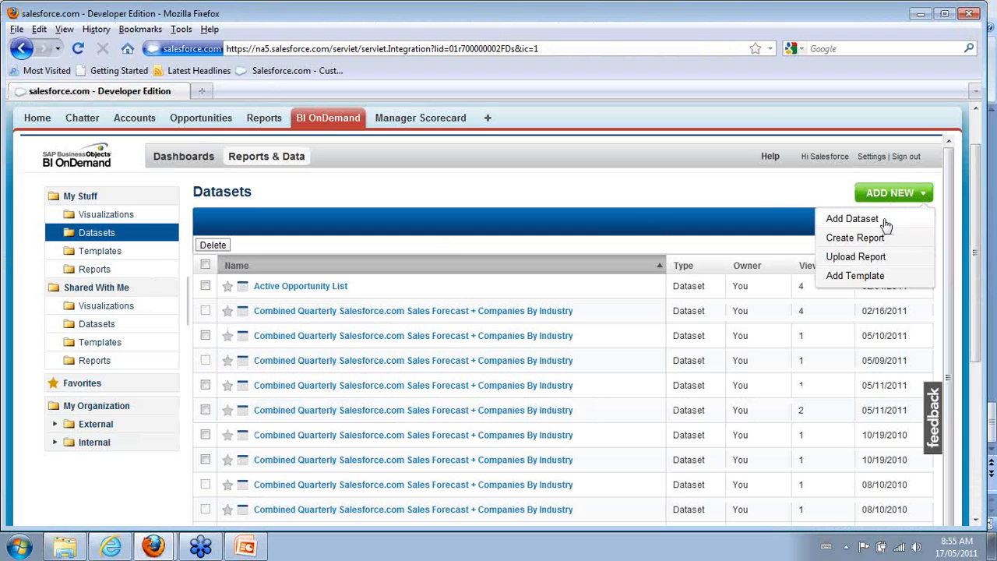
{"action": "left_click", "coordinate": [884, 222]}
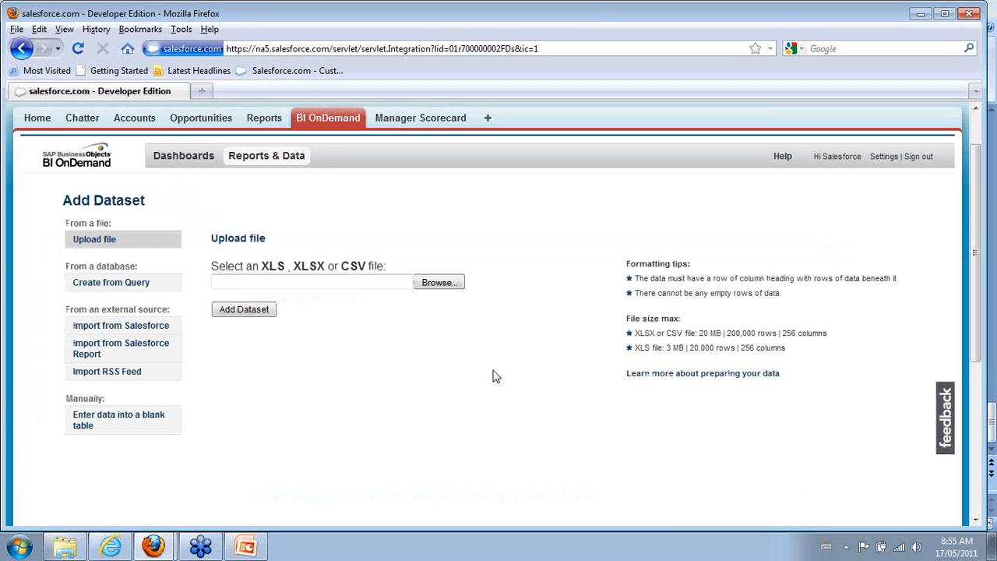
{"action": "left_click", "coordinate": [155, 358]}
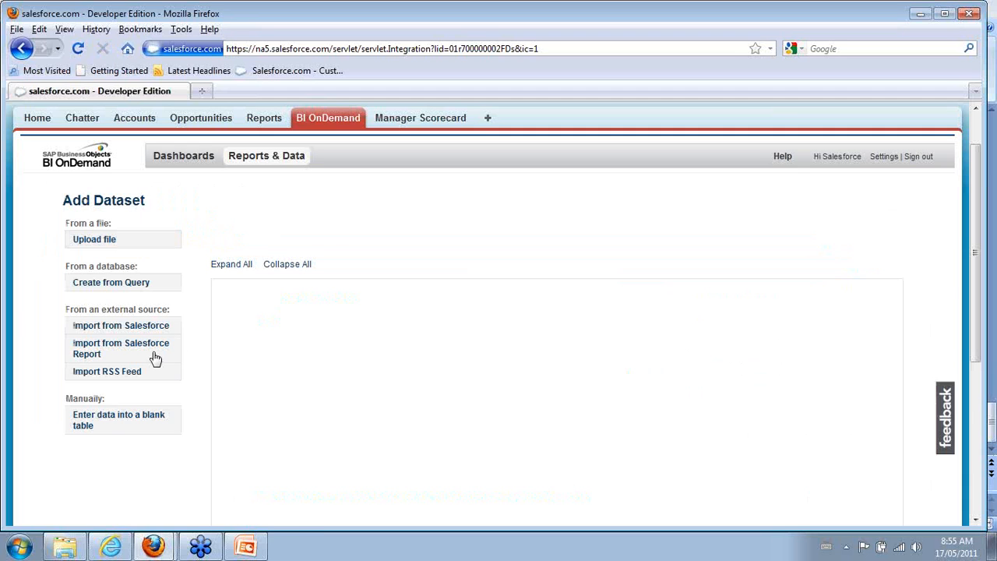
Step: Examine the available Salesforce report folders, including the contents of Activity Reports and Administrative Reports
{"action": "left_click", "coordinate": [217, 287]}
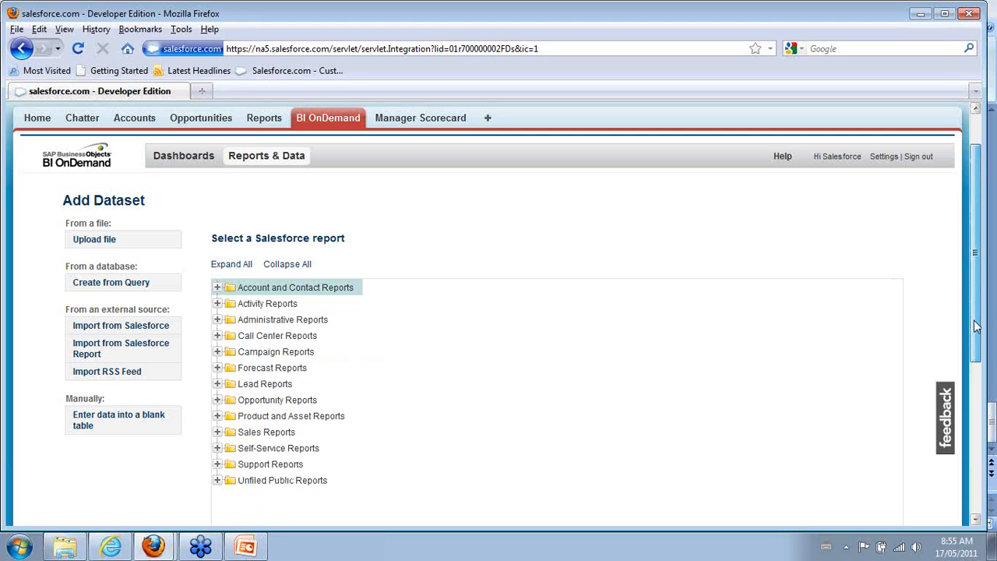
{"action": "left_click_drag", "start_coordinate": [977, 327], "coordinate": [972, 371]}
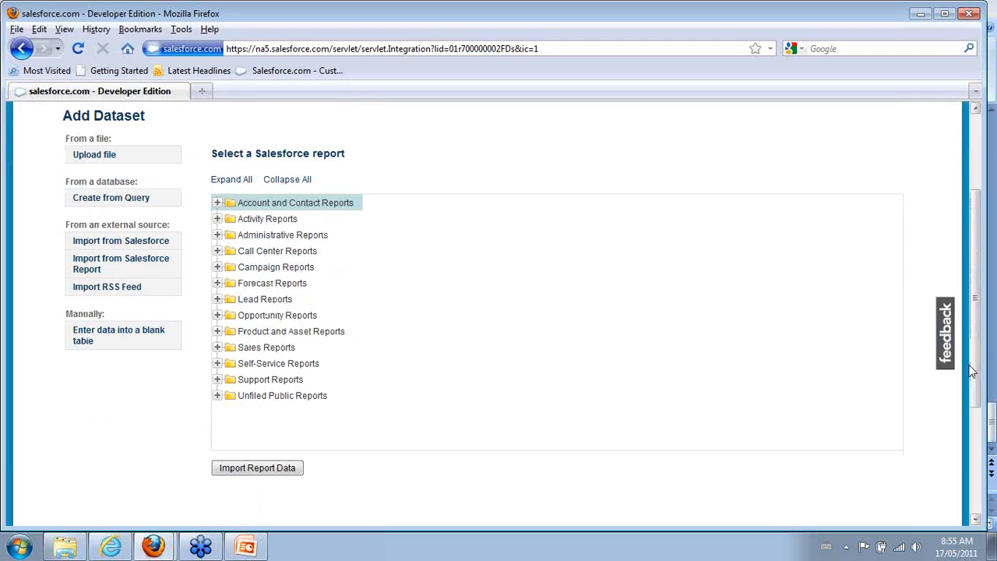
{"action": "left_click", "coordinate": [218, 219]}
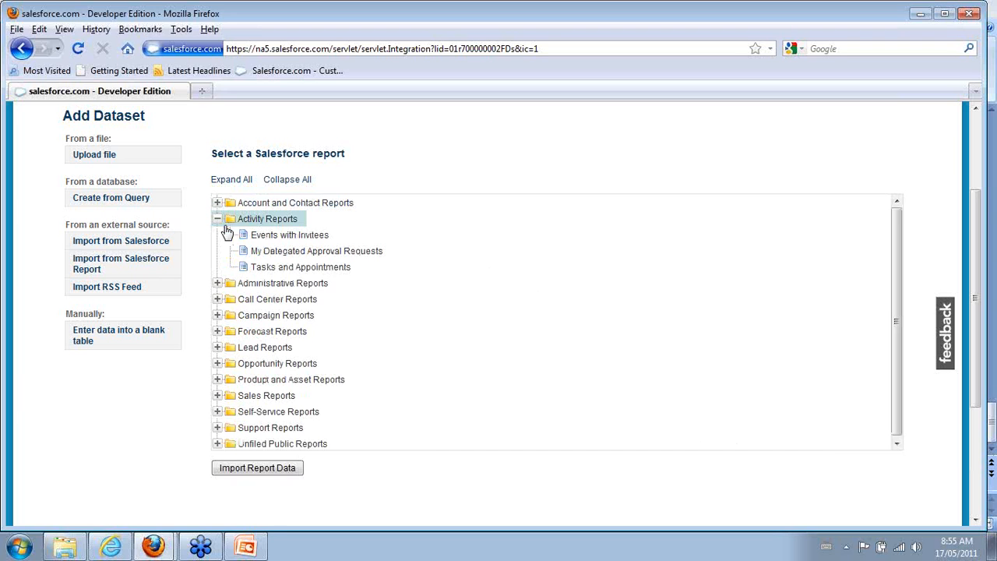
{"action": "left_click", "coordinate": [218, 284]}
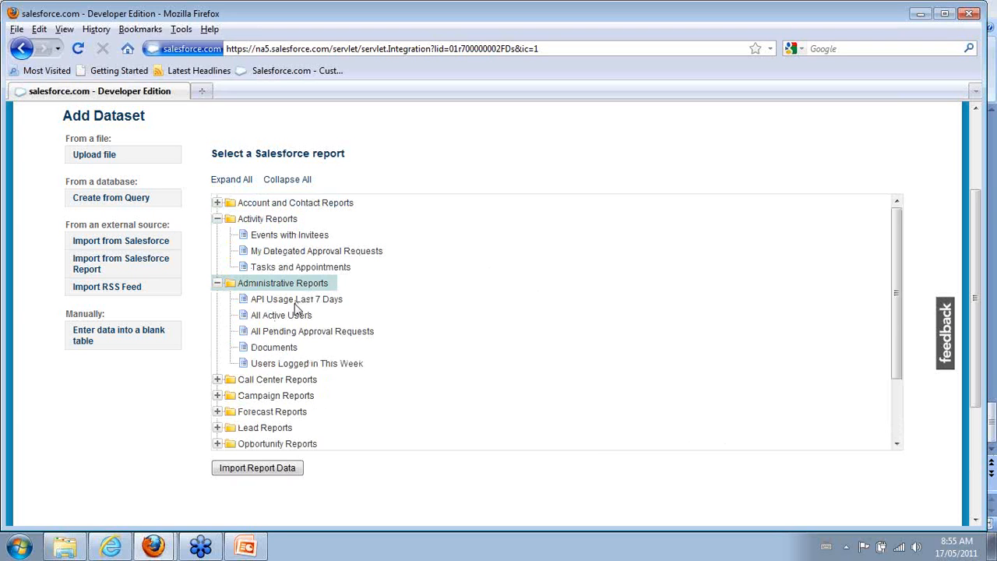
{"action": "left_click", "coordinate": [218, 283]}
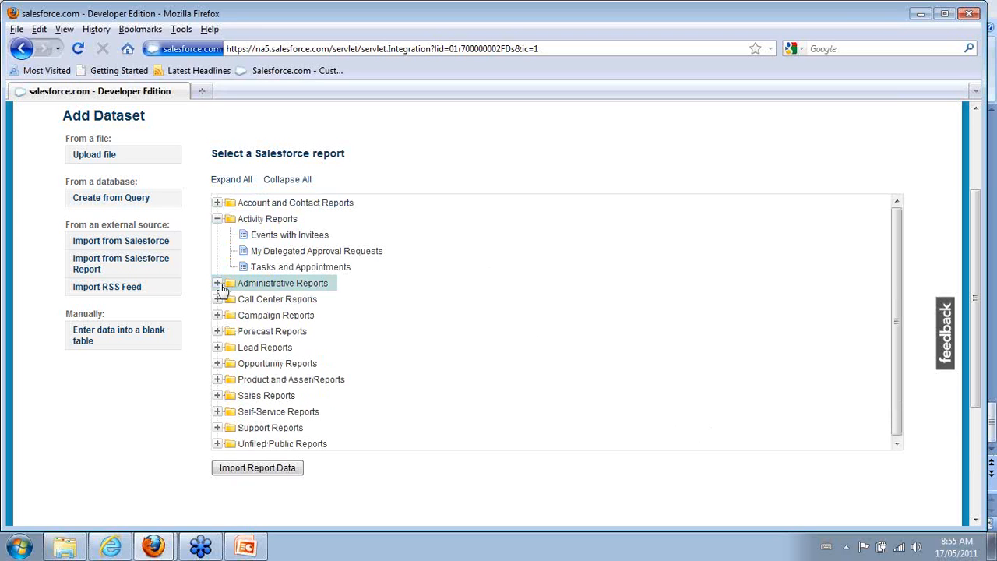
{"action": "left_click", "coordinate": [218, 219]}
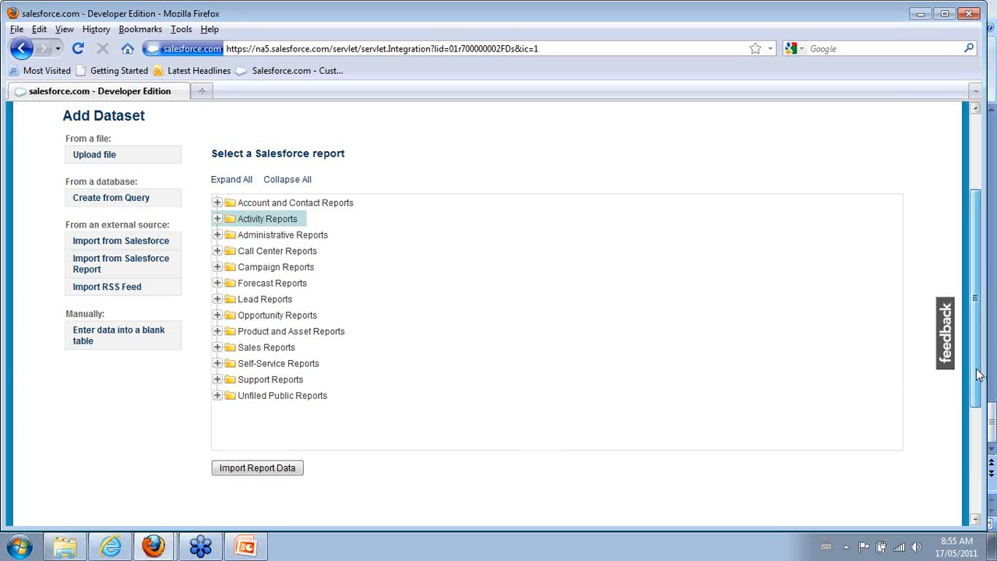
{"action": "left_click_drag", "start_coordinate": [979, 374], "coordinate": [973, 47]}
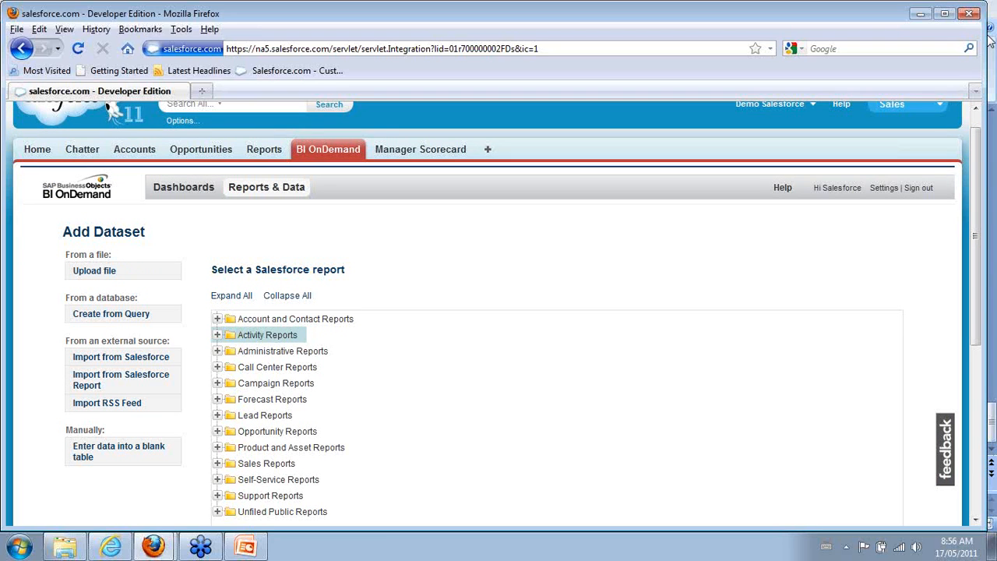
Step: Switch to the SFDC Webinar presentation in PowerPoint and start the slide show from the Q&A slide
{"action": "left_click", "coordinate": [989, 39]}
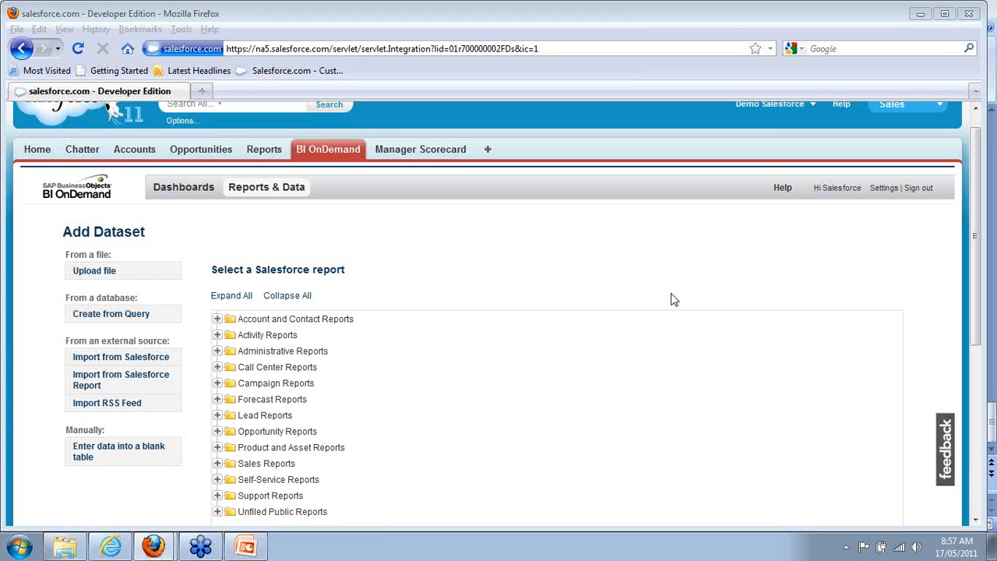
{"action": "left_click", "coordinate": [246, 547]}
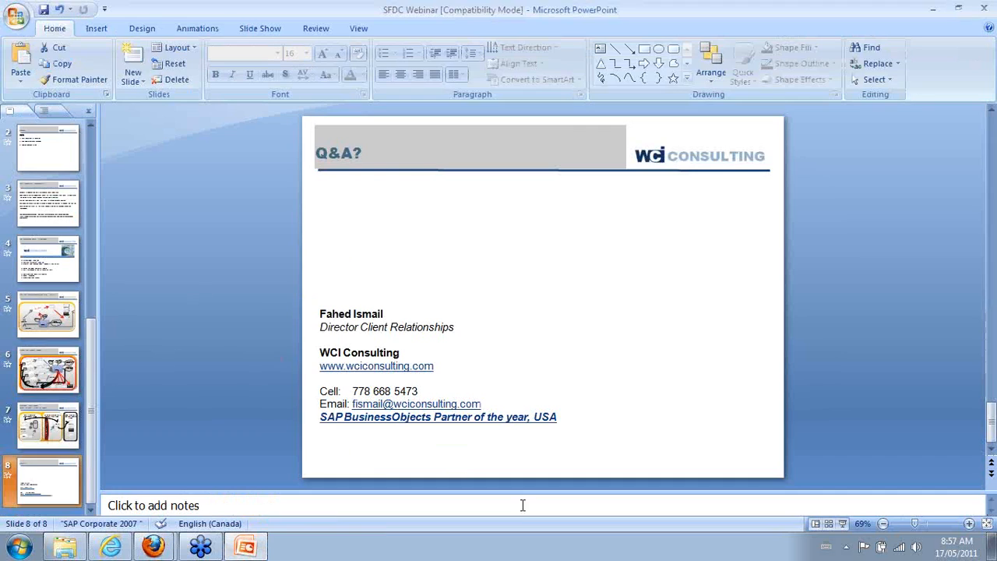
{"action": "left_click", "coordinate": [842, 523]}
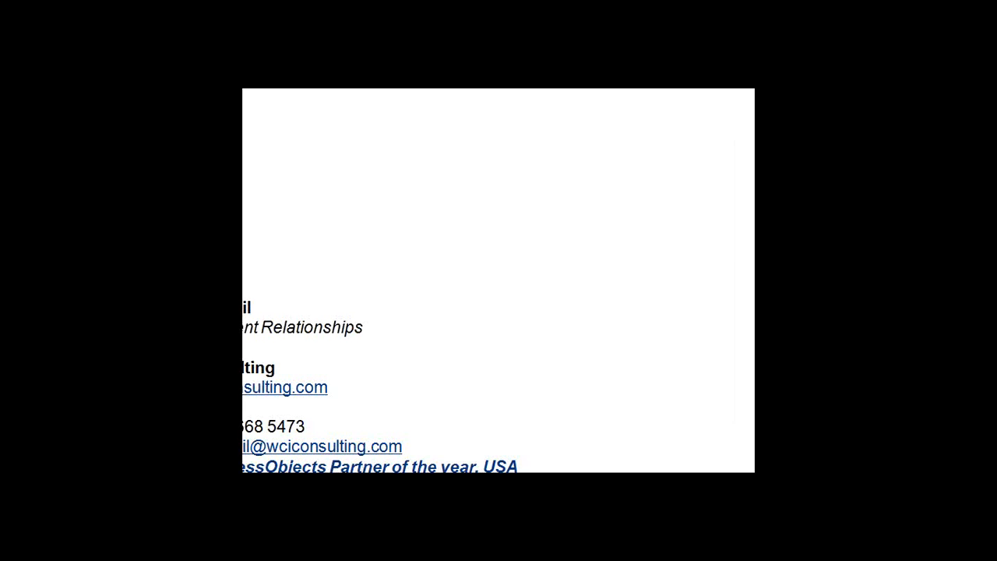